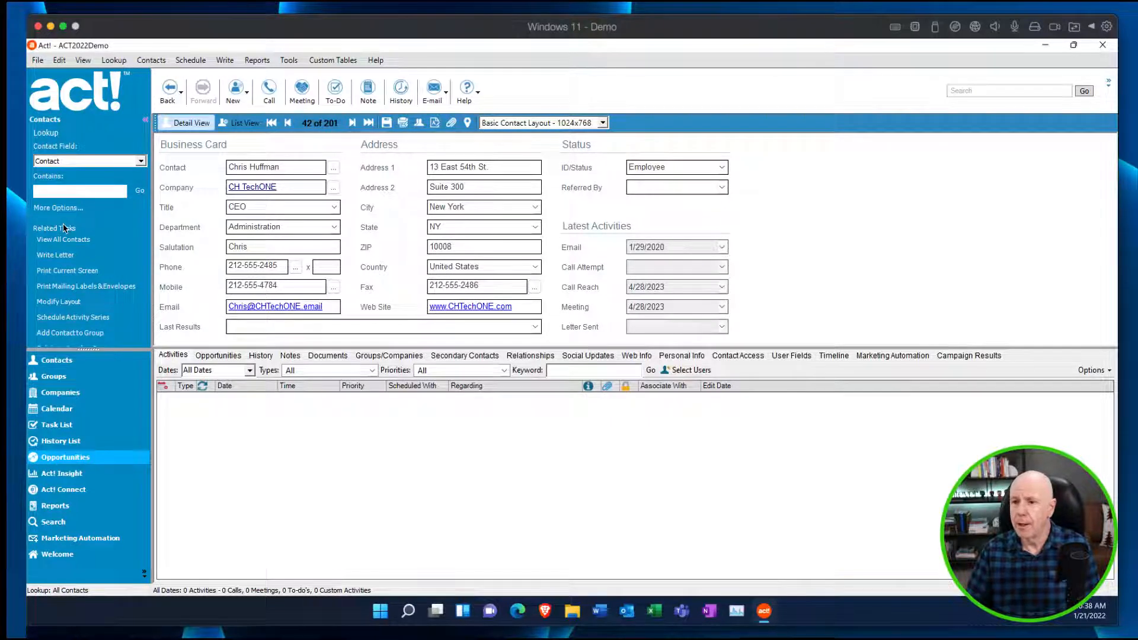
Start a database backup and set its destination to the Documents folder with the file name Act! ACT2022Demo.
left_click(38, 60)
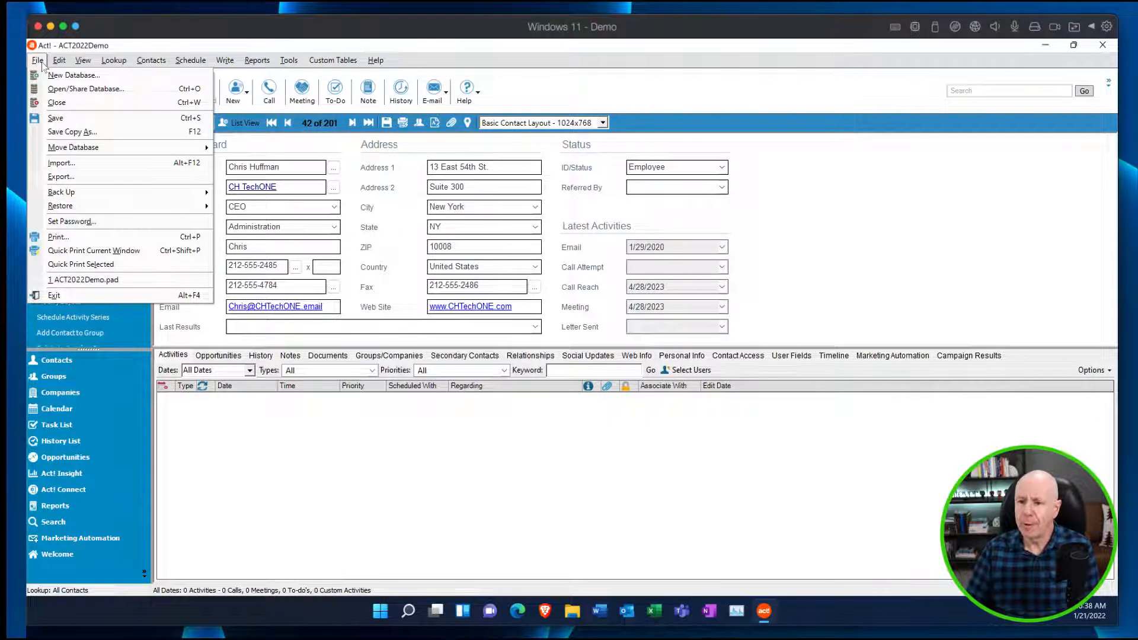
mouse_move(70, 194)
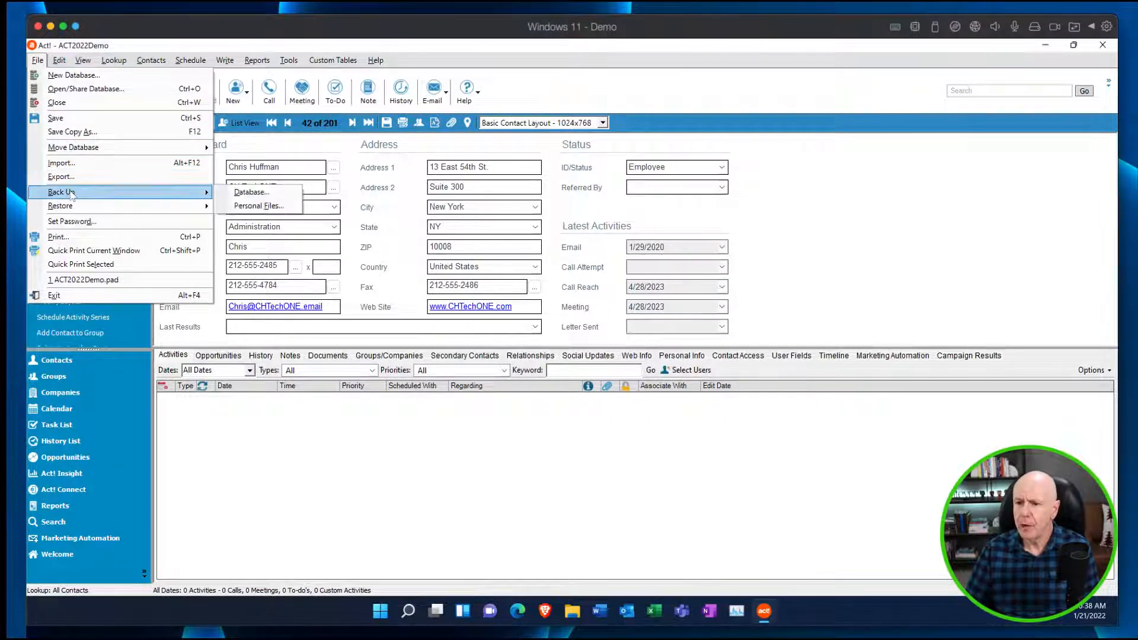
left_click(264, 195)
left_click_drag(520, 263, 245, 183)
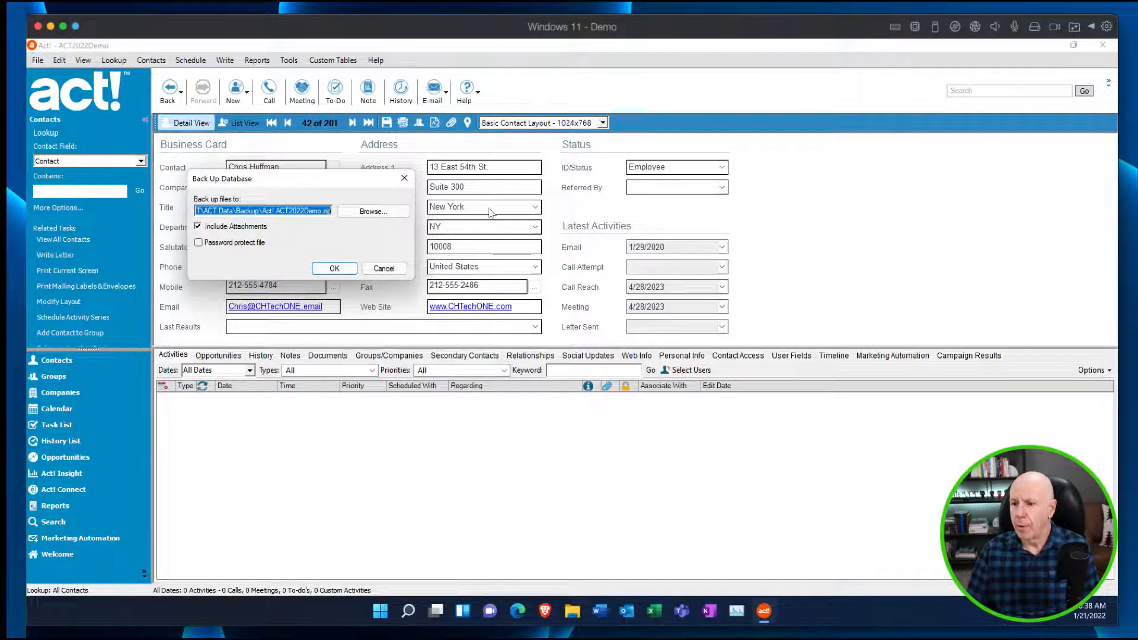
left_click(372, 211)
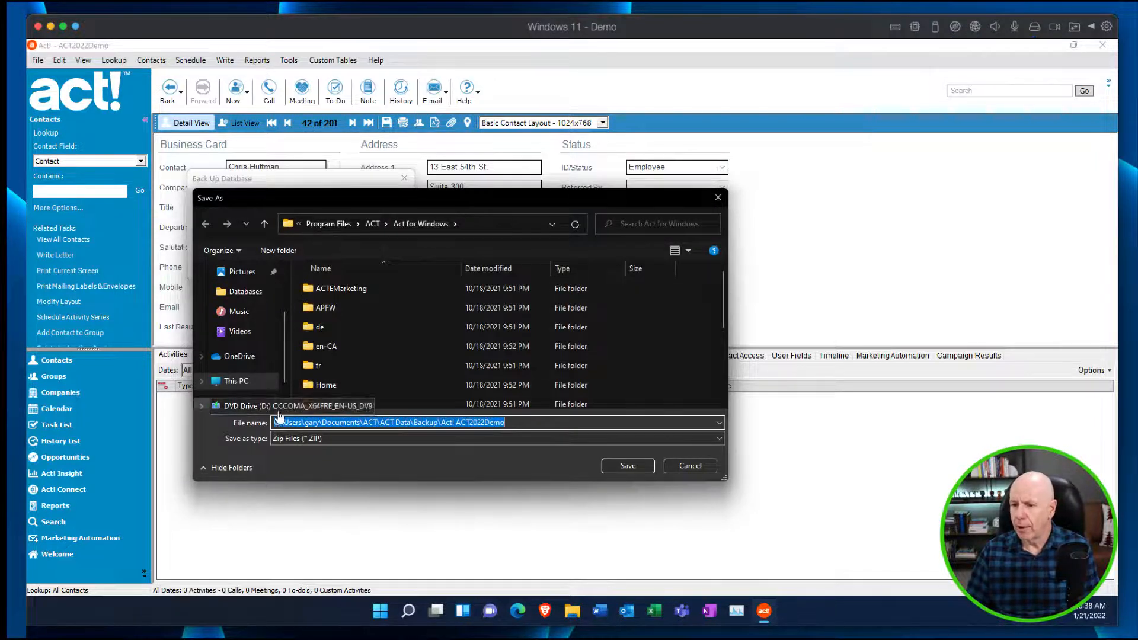
left_click(238, 382)
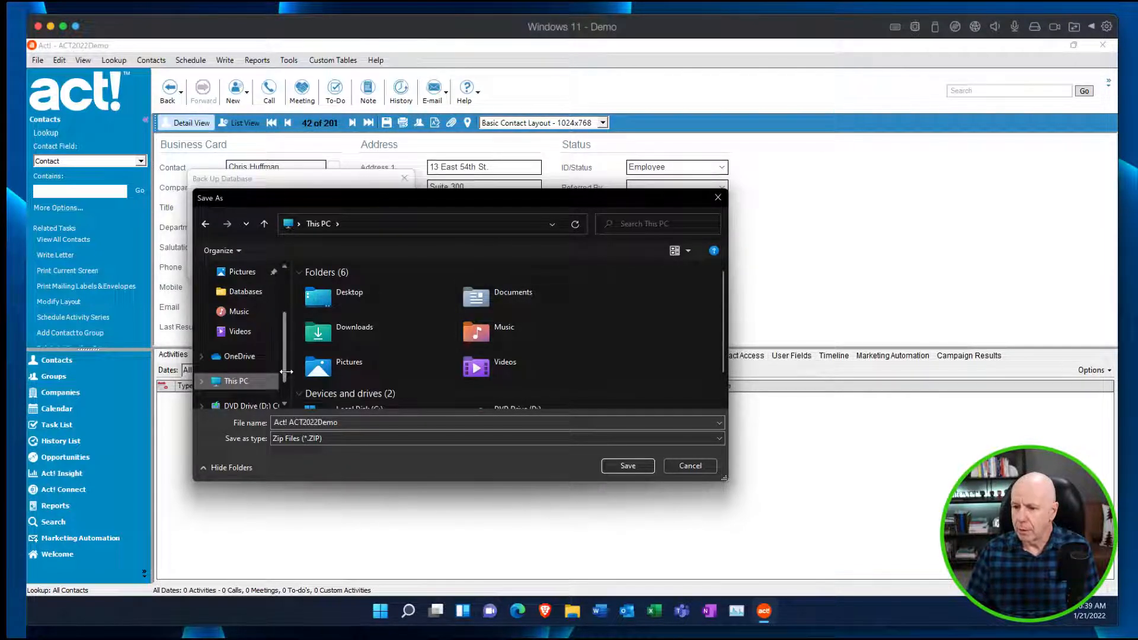
scroll(273, 385, "down", 2)
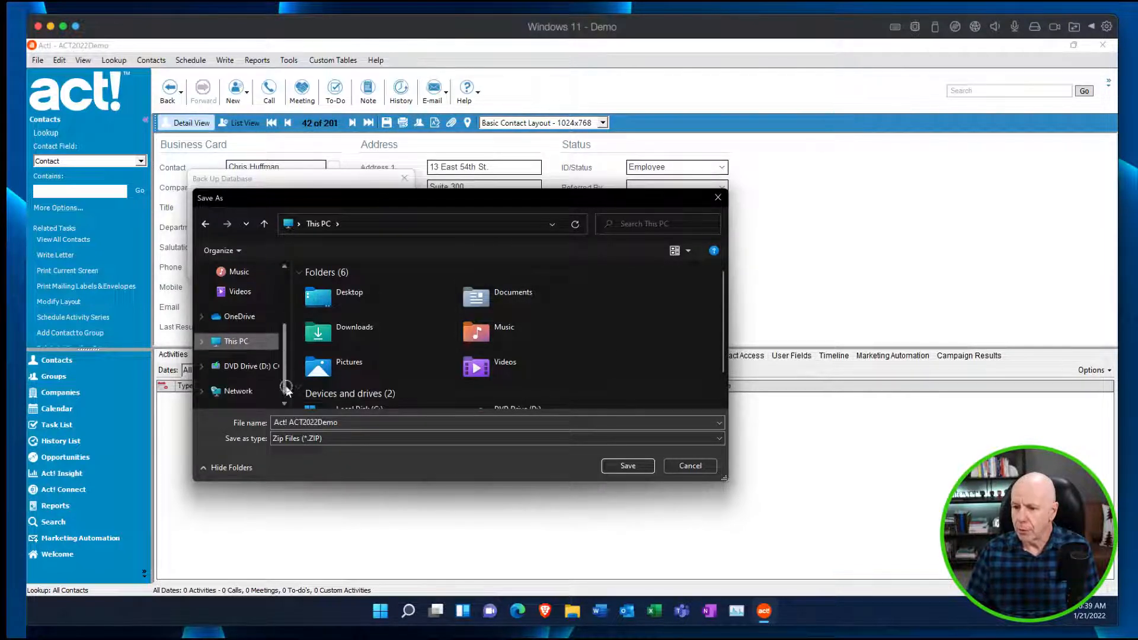
left_click(203, 341)
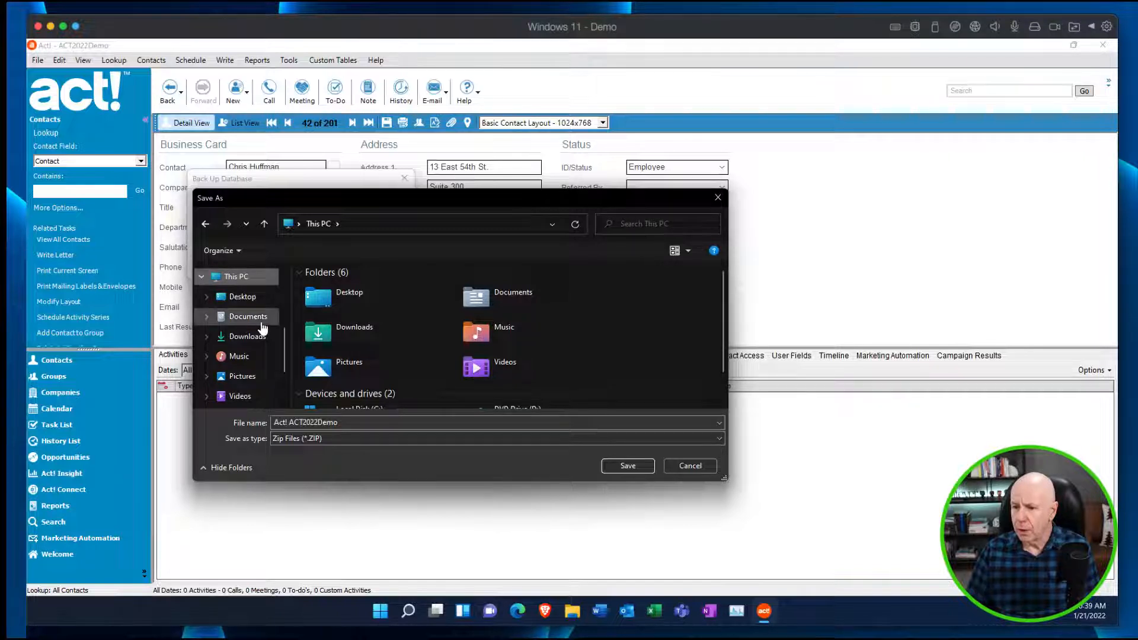
mouse_move(285, 339)
left_mouse_down()
mouse_move(285, 366)
mouse_move(286, 352)
left_mouse_up()
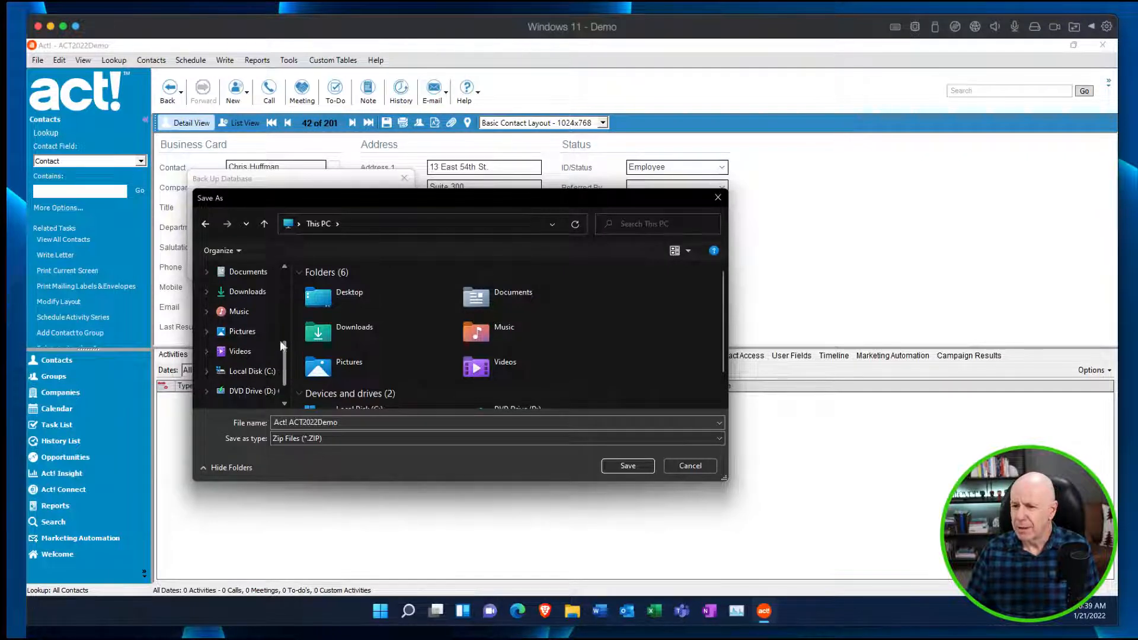
left_click(249, 272)
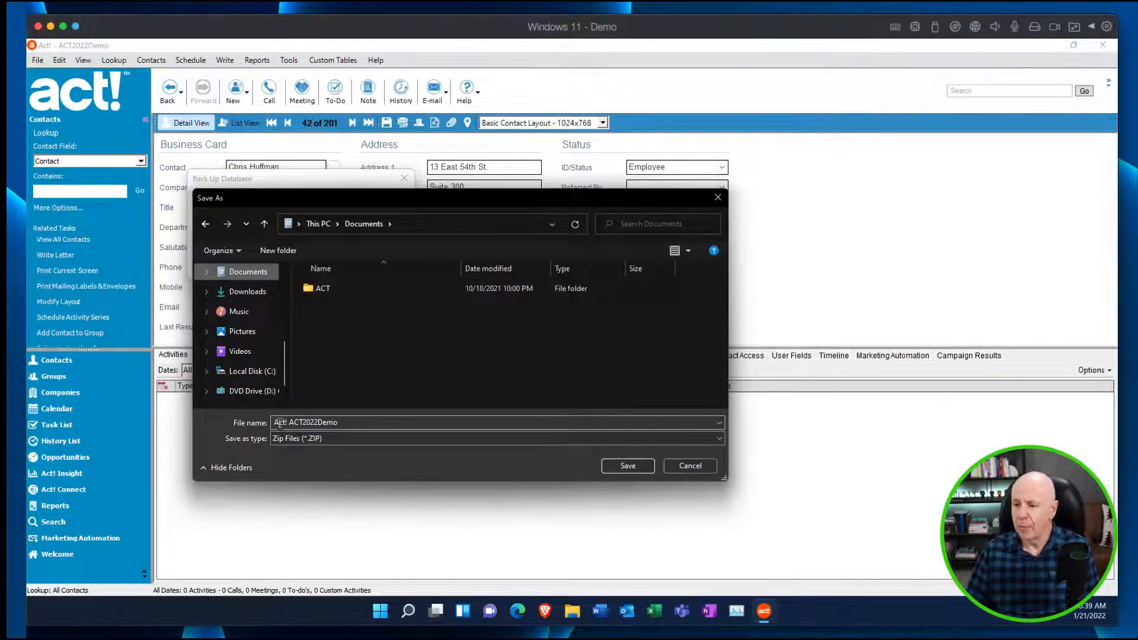
left_click(625, 468)
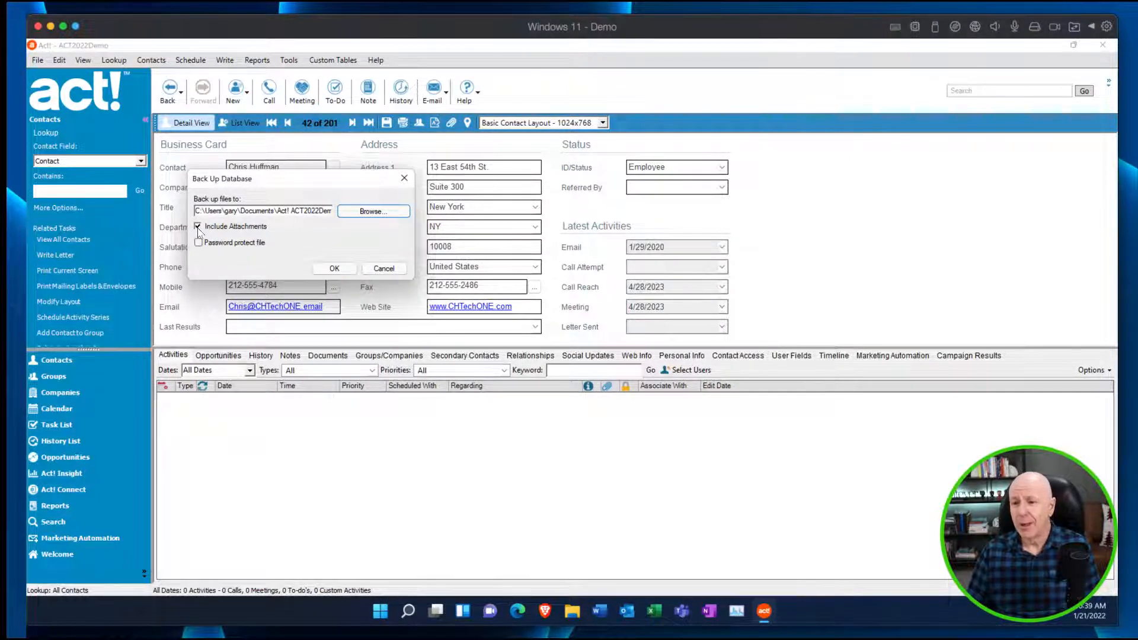
Exclude attachments from the backup and run it without password protection.
left_click(198, 227)
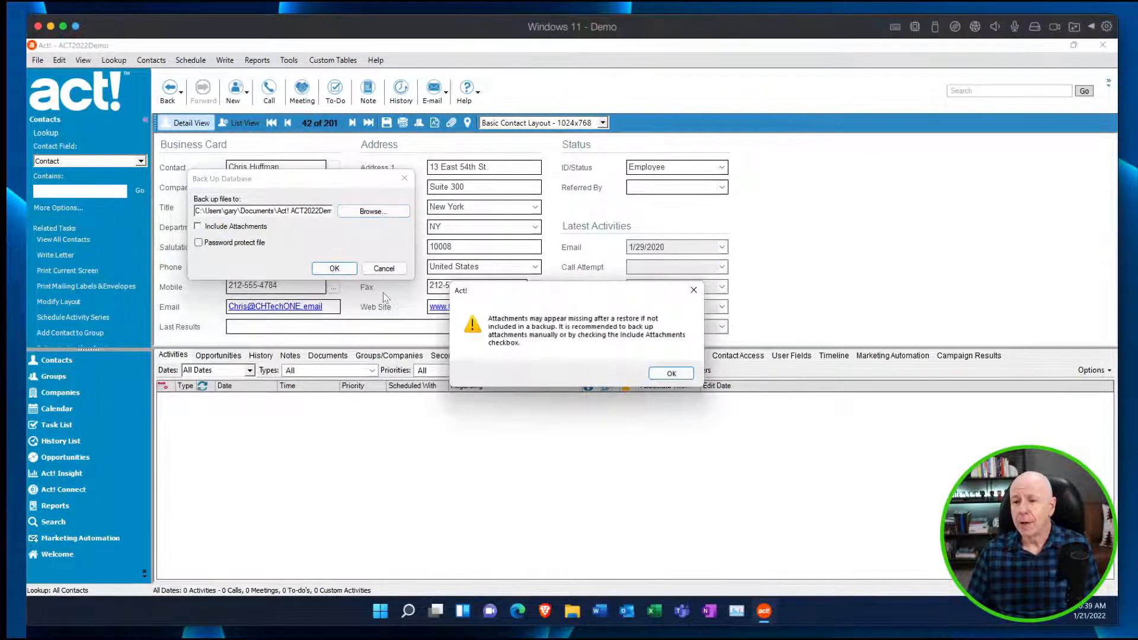
left_click(670, 375)
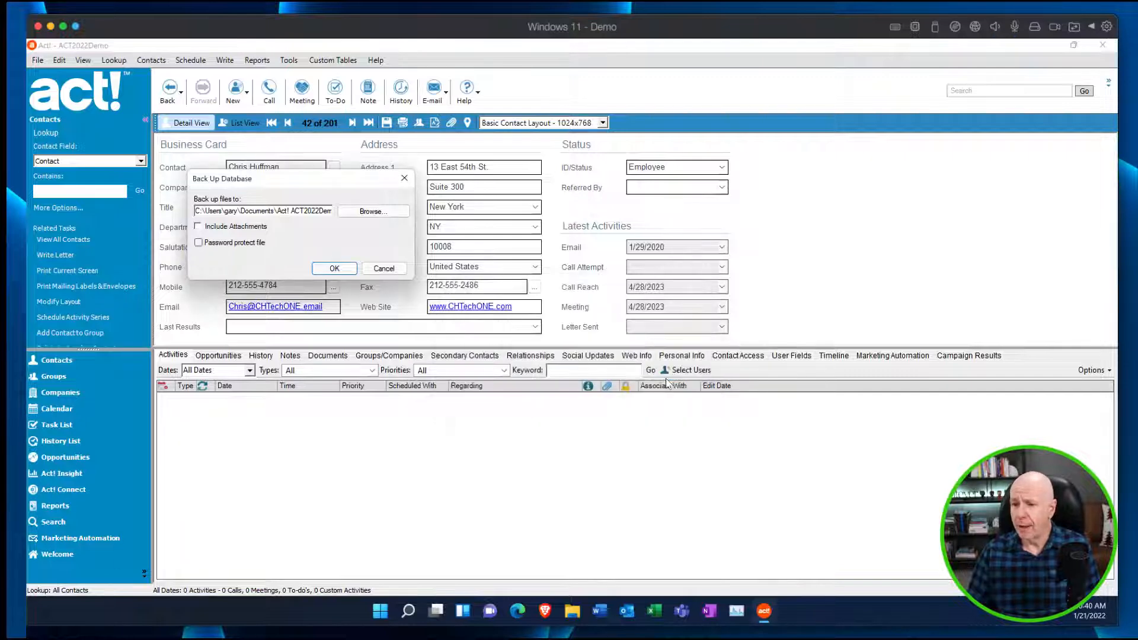
left_click(345, 270)
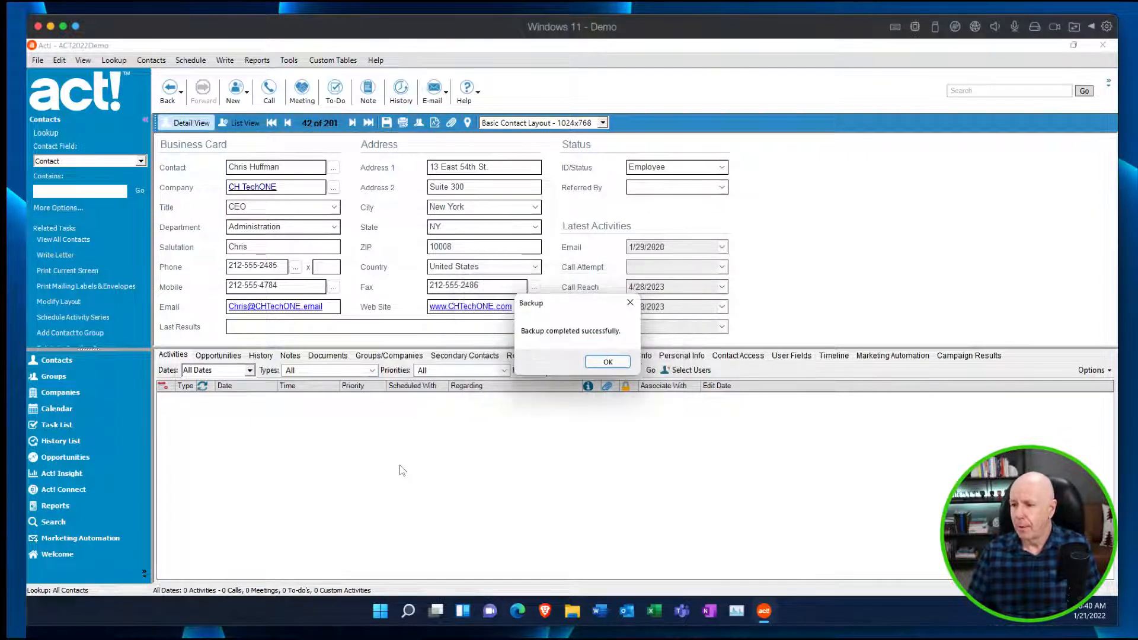
left_click(609, 362)
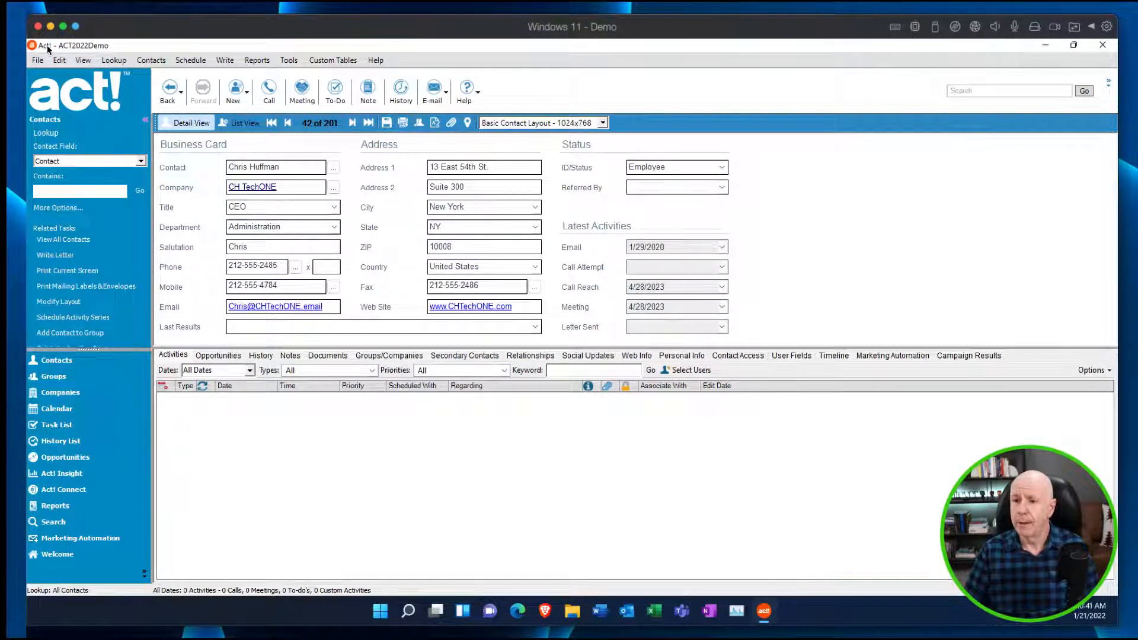
left_click(40, 59)
mouse_move(62, 192)
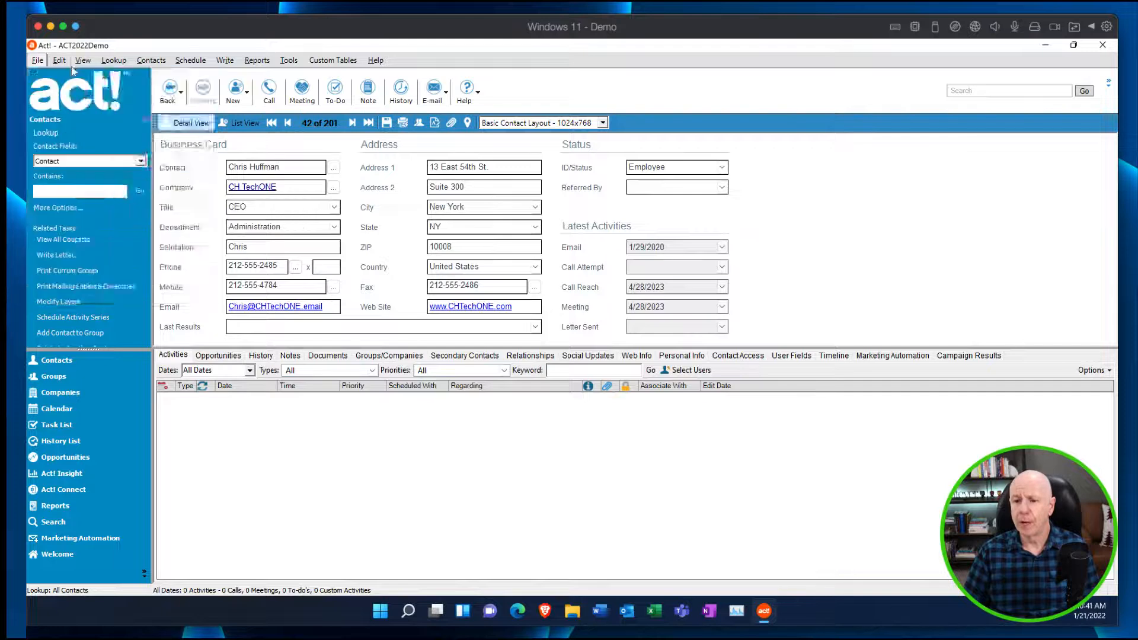
mouse_move(58, 64)
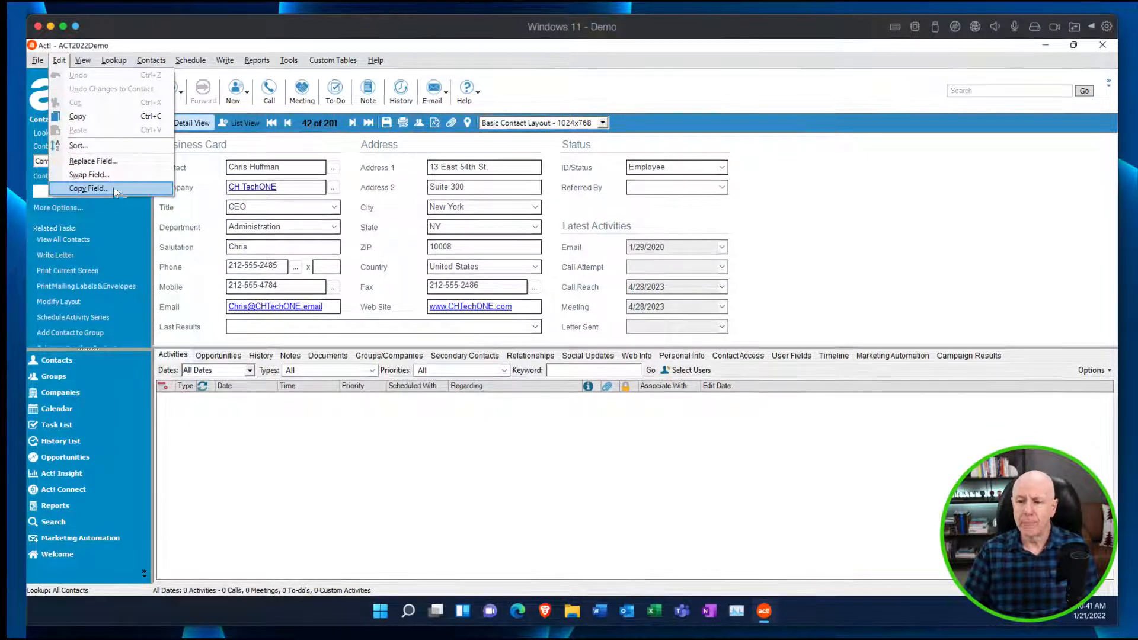
left_click(812, 148)
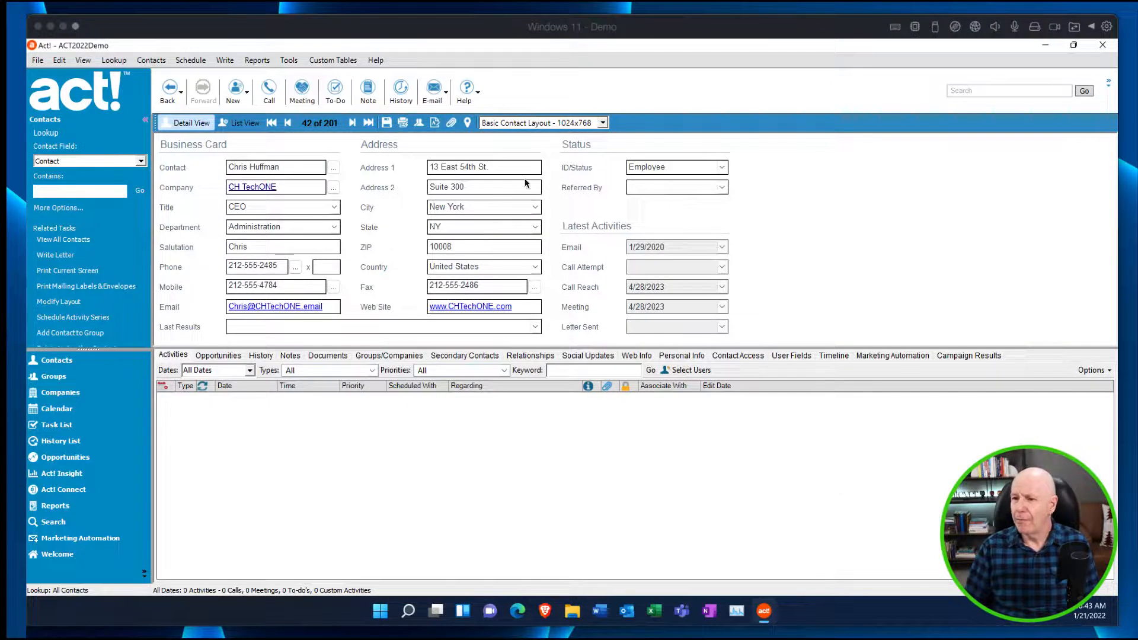
Try putting the suite number before the street in the contact's Address 1 field, and remove it again.
left_click(481, 167)
type(".")
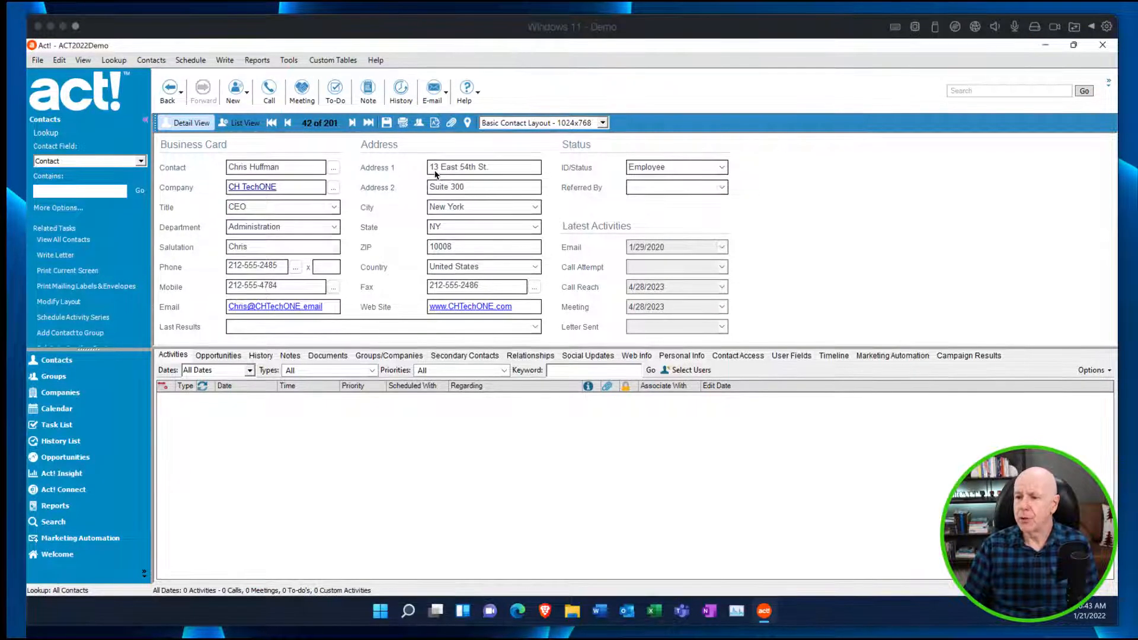
left_click(430, 169)
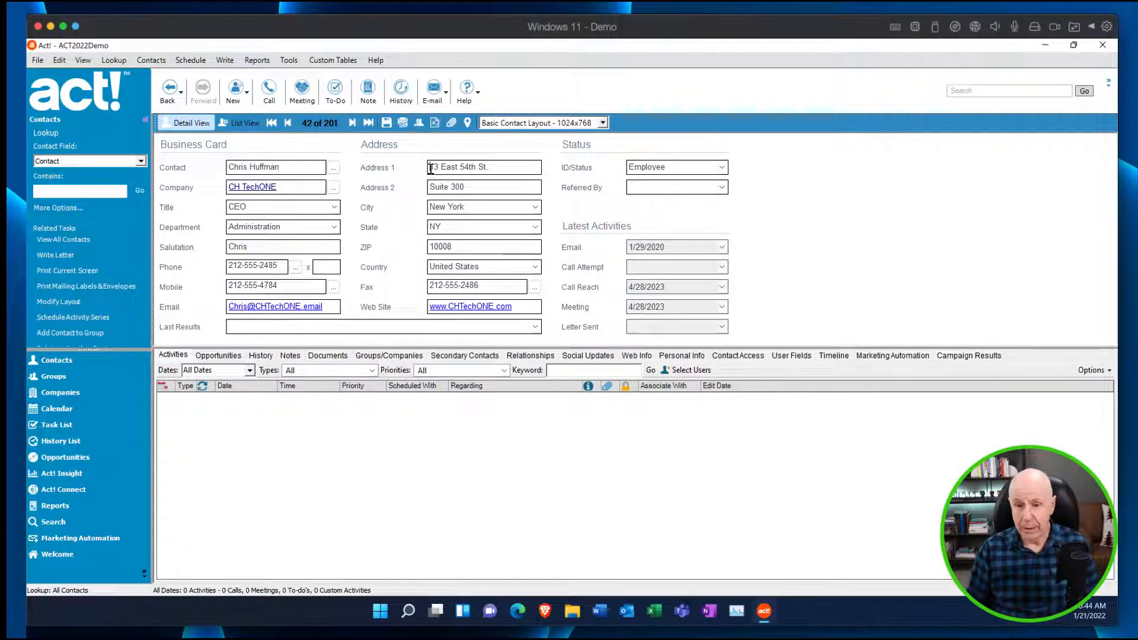
type("30")
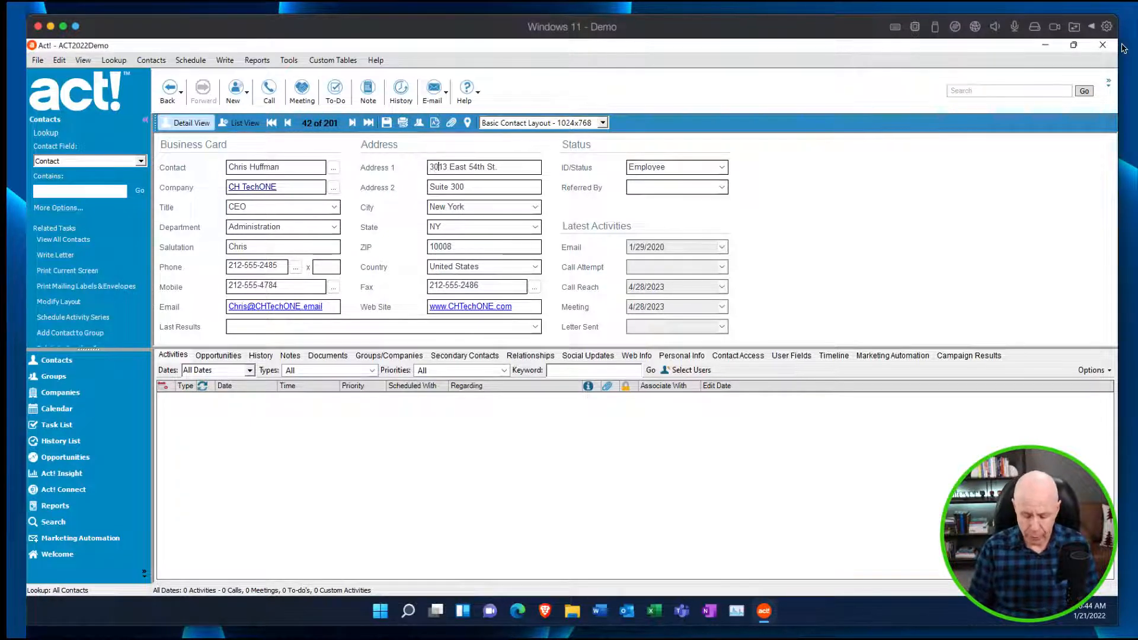
type("0,")
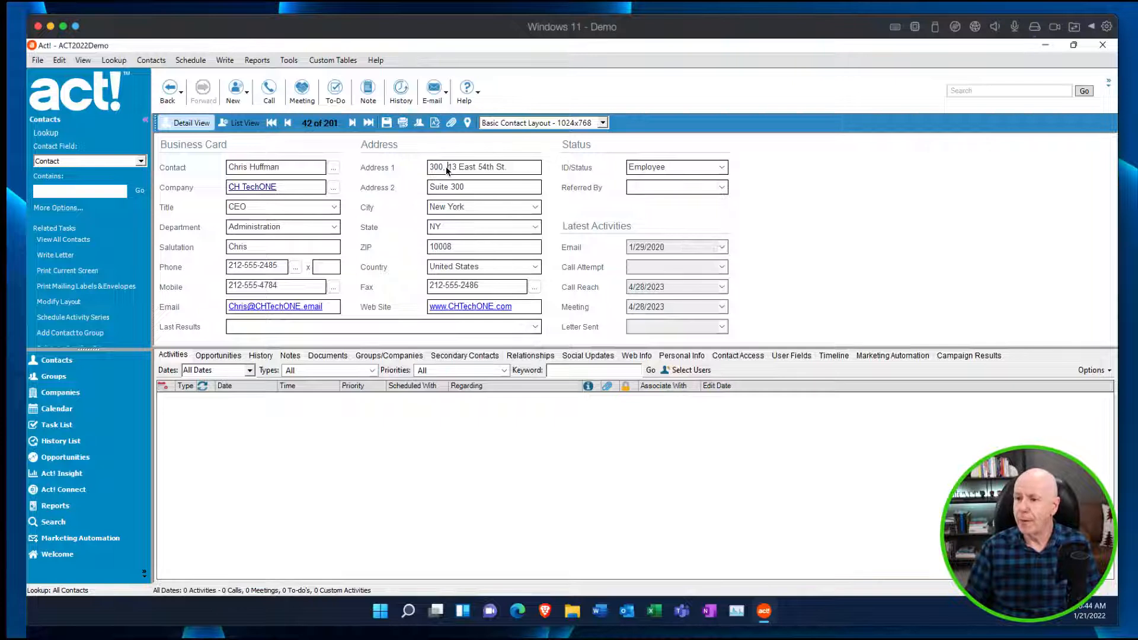
key("BackSpace")
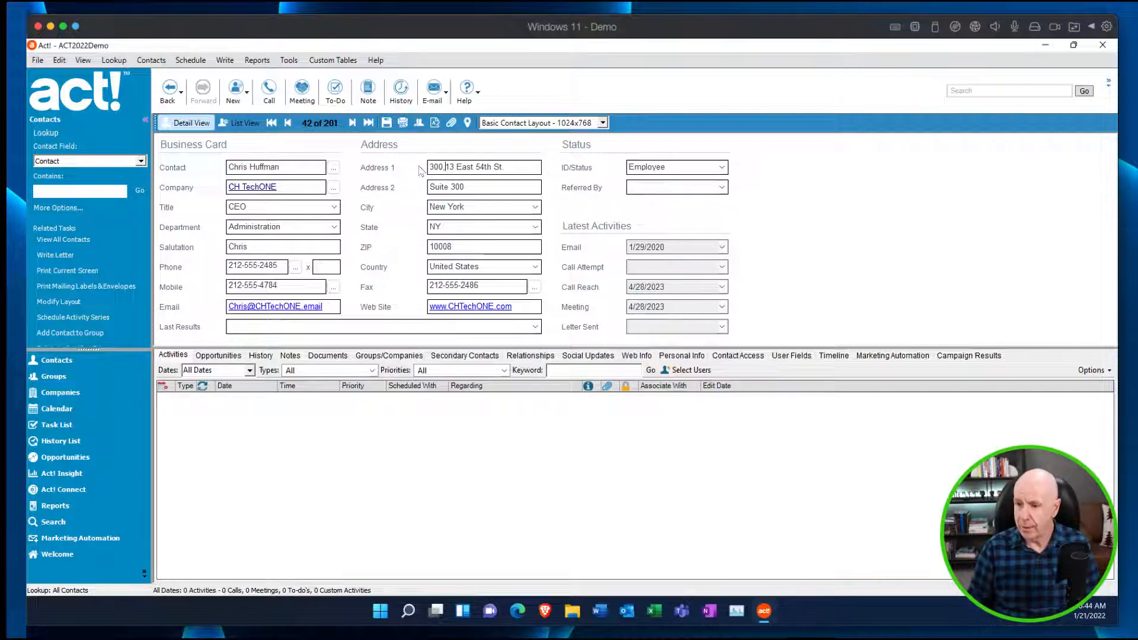
key("BackSpace")
key("BackSpace")
key("BackSpace")
key("BackSpace")
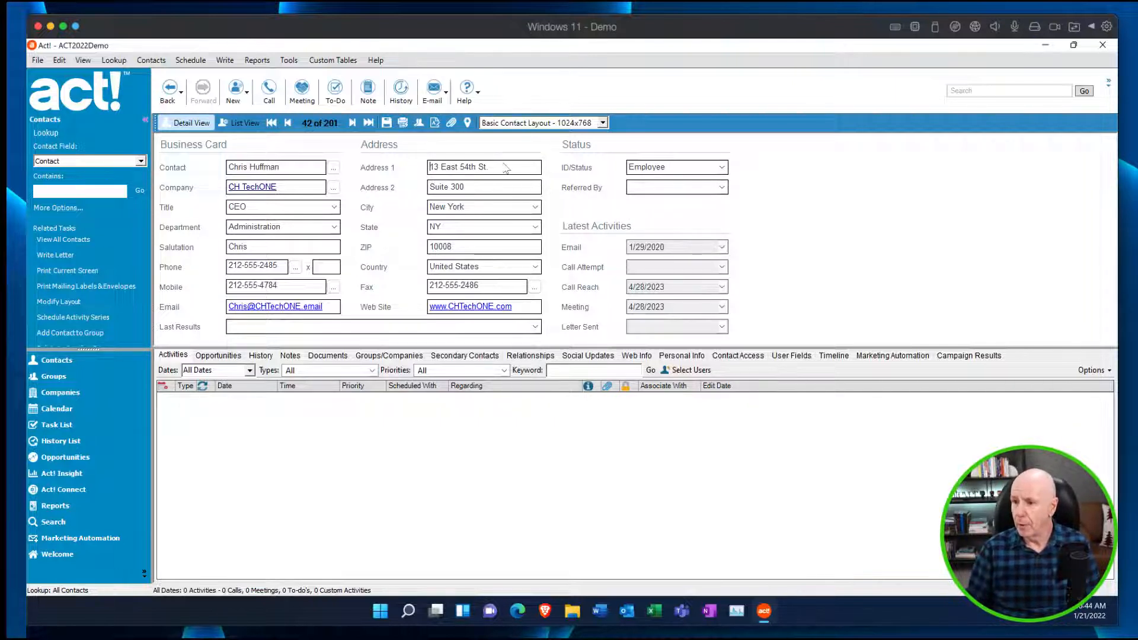
Try adding the suite after the street in the contact's Address 1 field, and delete the addition.
left_click(504, 163)
type(", suite 300")
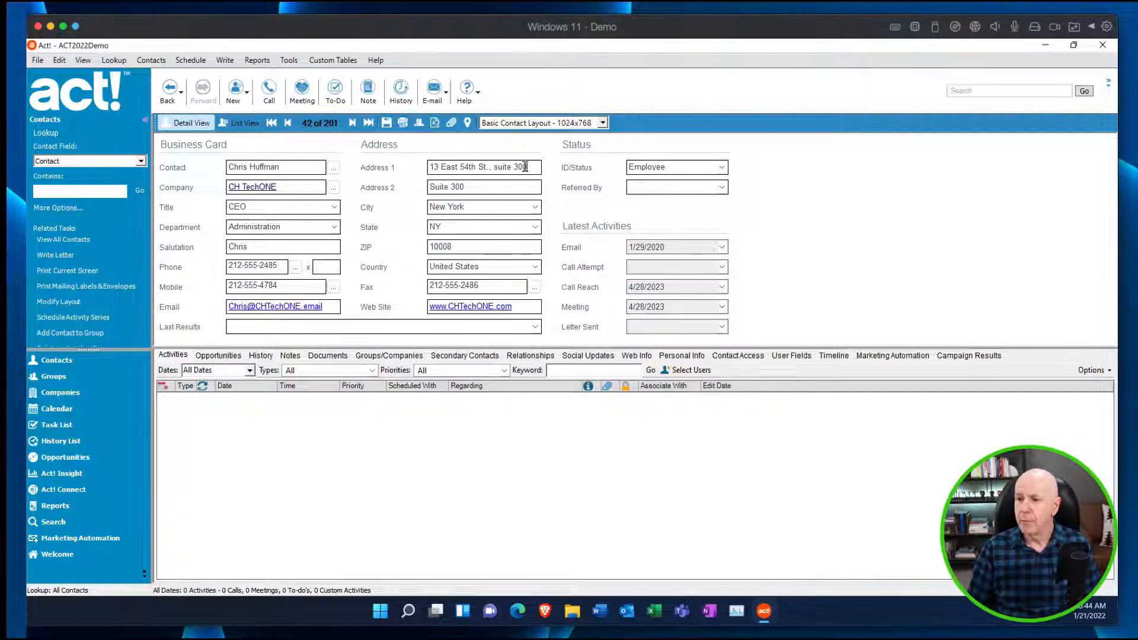
left_click_drag(526, 168, 496, 172)
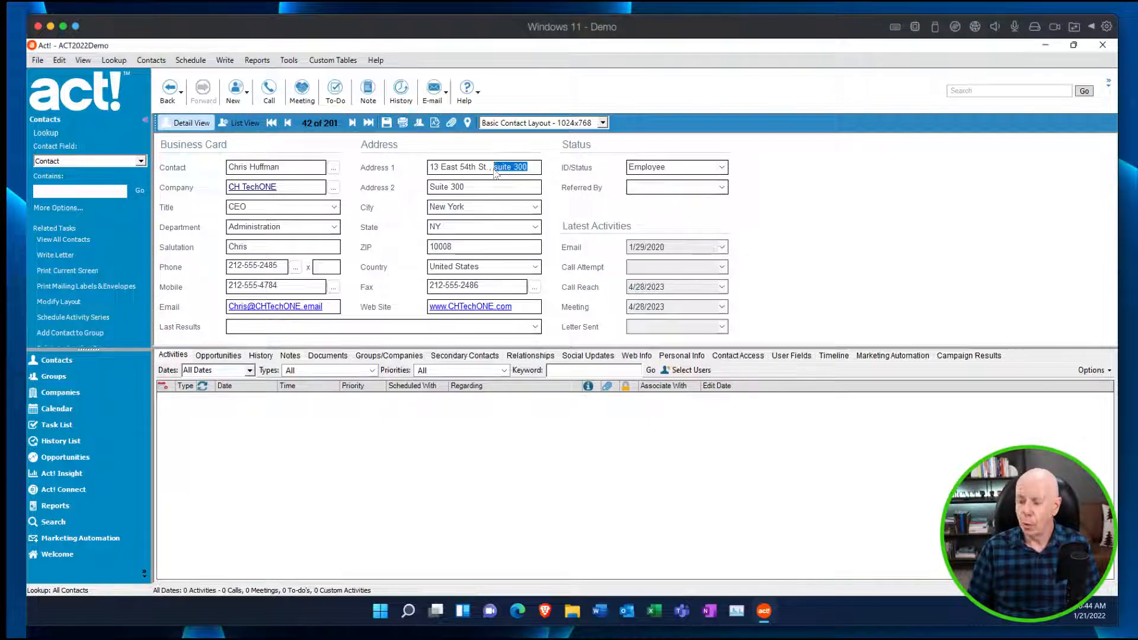
key("Delete")
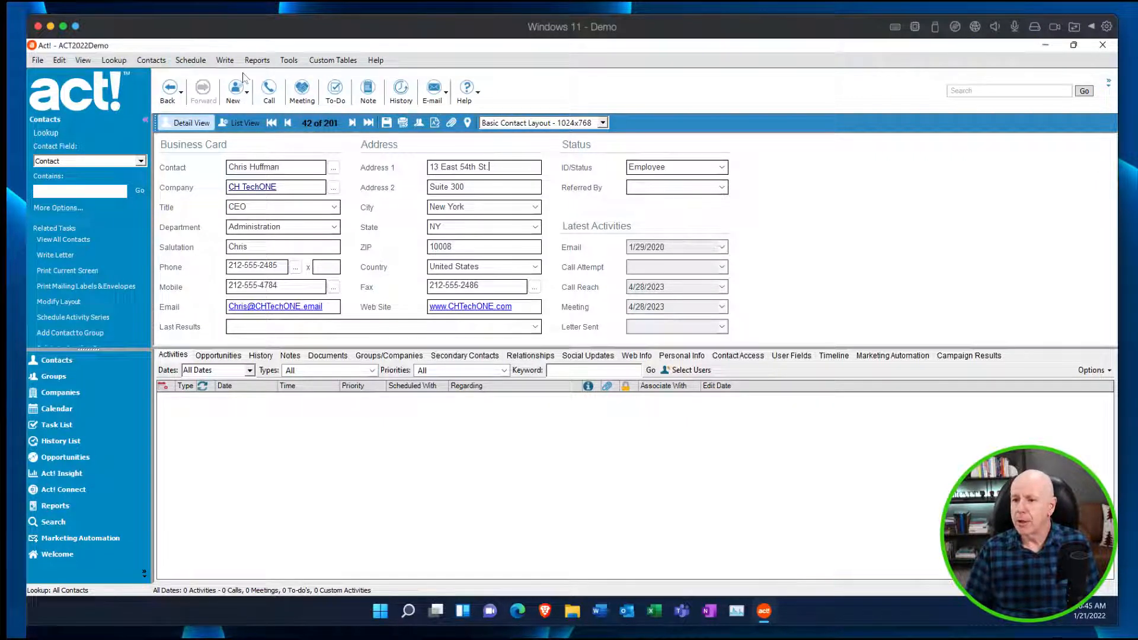
Show the contacts as a list and remove Address 2 from its displayed columns in the column customization.
left_click(256, 123)
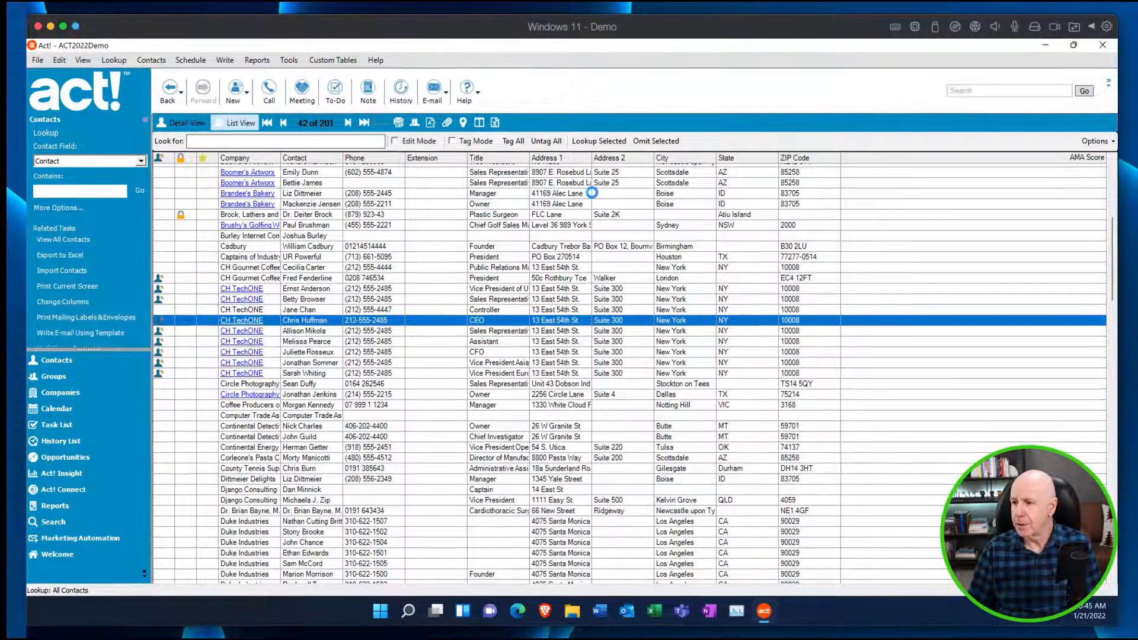
left_click(1094, 141)
left_click(1080, 176)
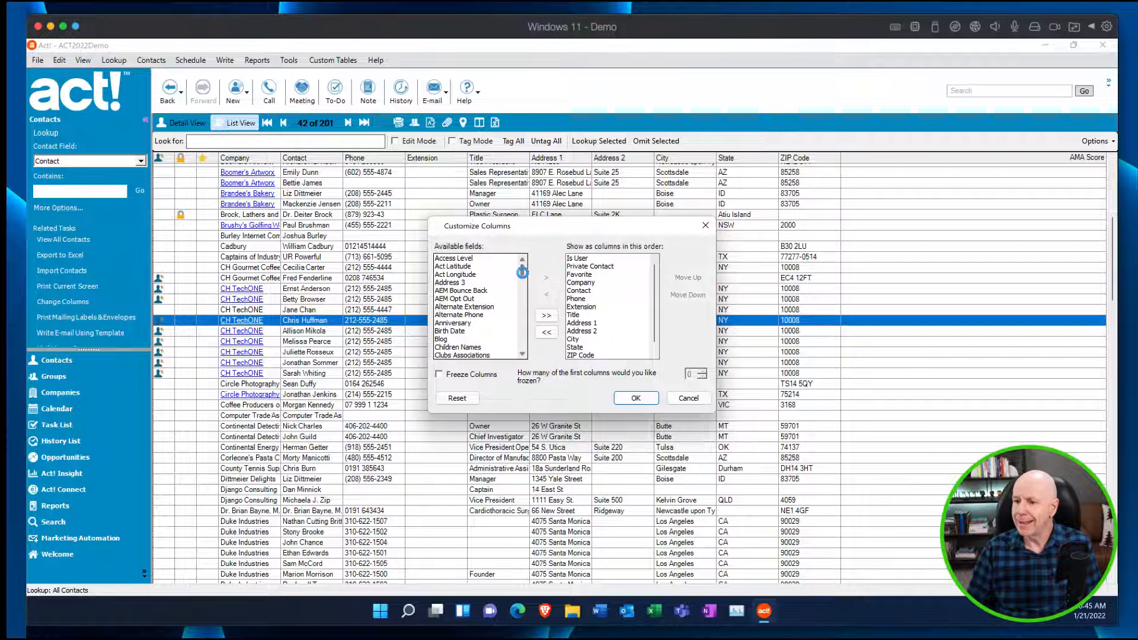
left_click_drag(522, 273, 522, 328)
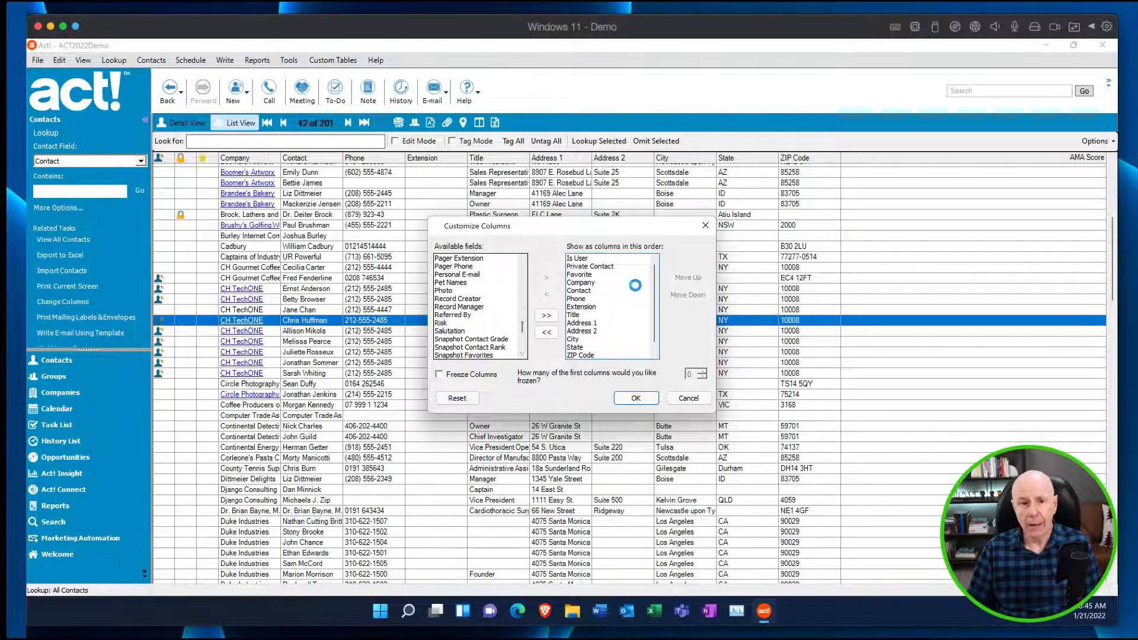
left_click(608, 331)
double_click(609, 332)
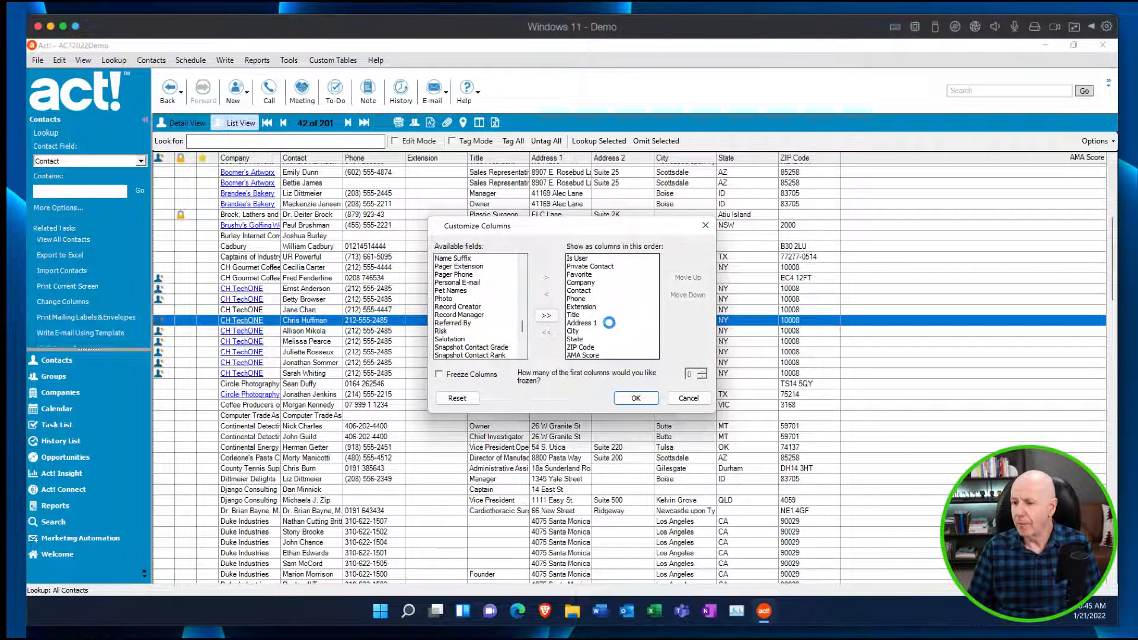
Add Mobile Phone to the displayed columns and move it up to directly after Extension.
left_click_drag(520, 326, 520, 316)
double_click(462, 323)
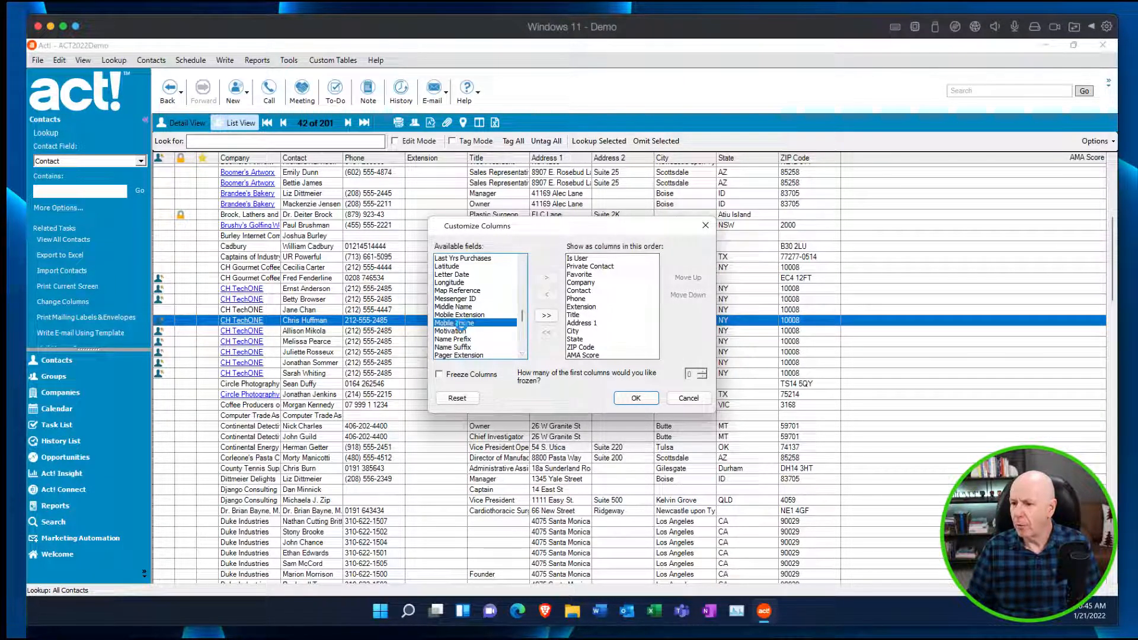
scroll(653, 346, "down", 1)
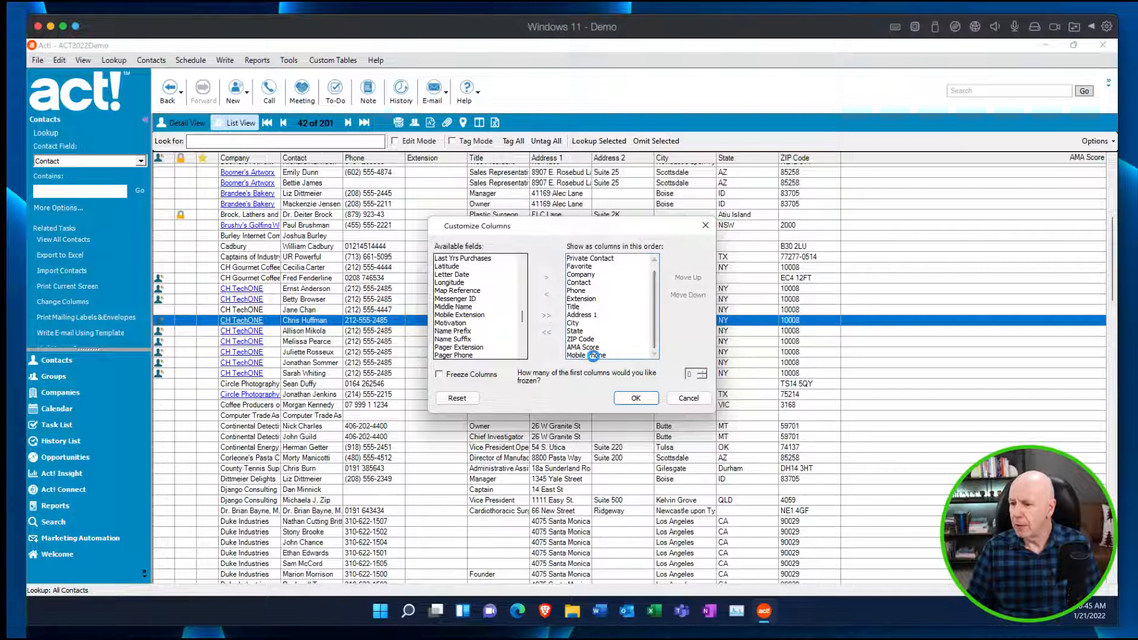
left_click(597, 355)
left_click(689, 277)
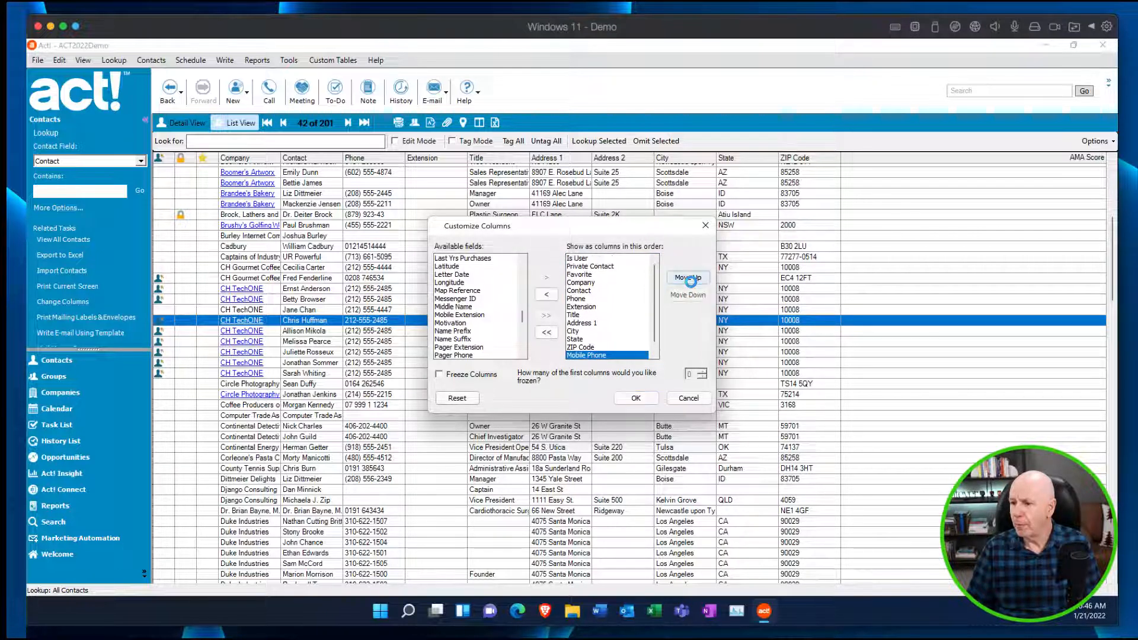
left_click(689, 278)
left_click(689, 278)
left_click(689, 279)
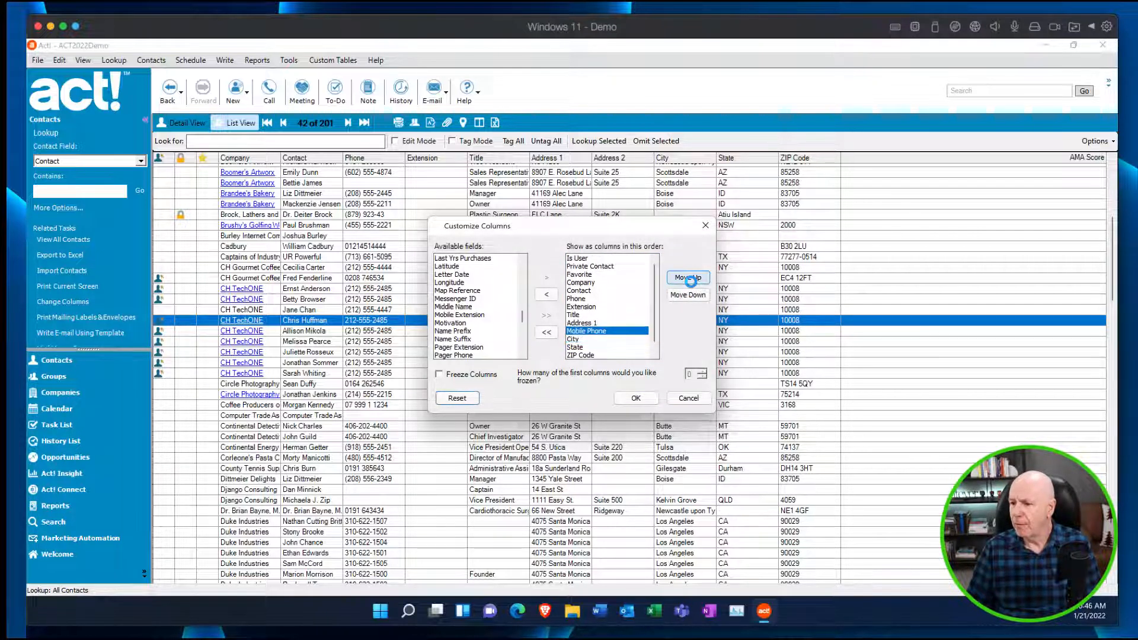
left_click(690, 279)
left_click(689, 279)
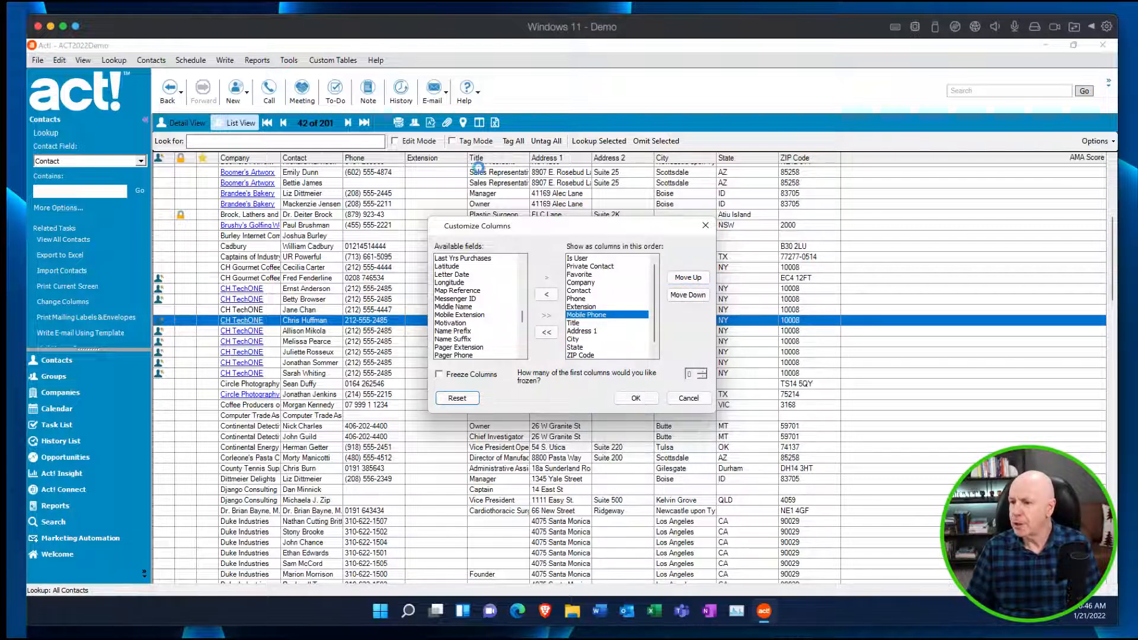
Apply the customized columns to the contact list.
left_click(642, 398)
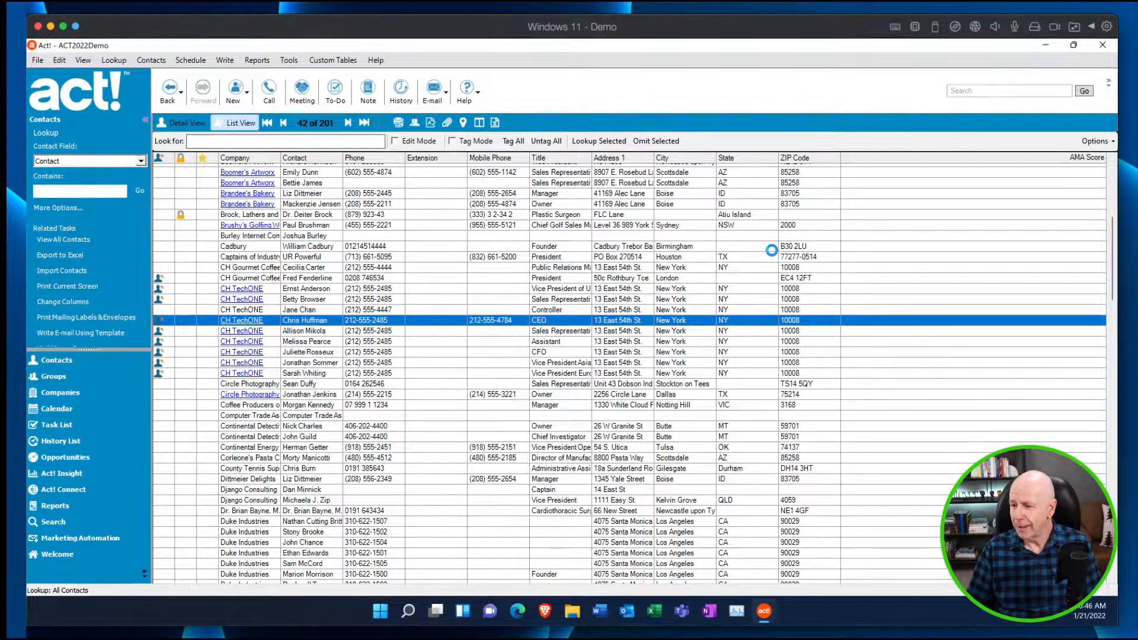
mouse_move(765, 609)
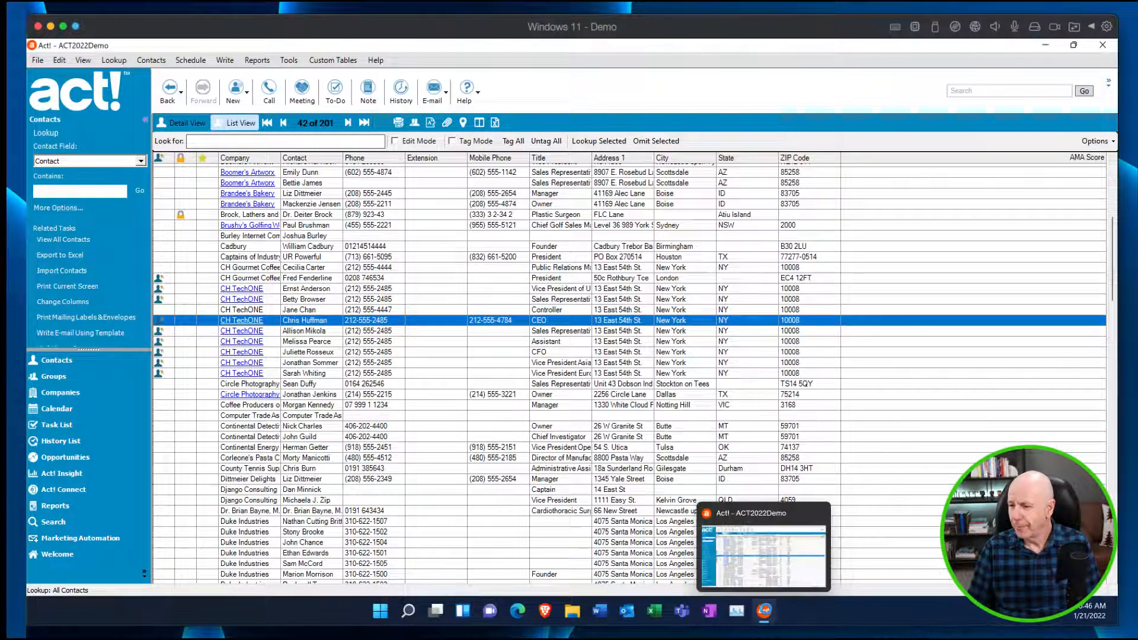
left_click(686, 277)
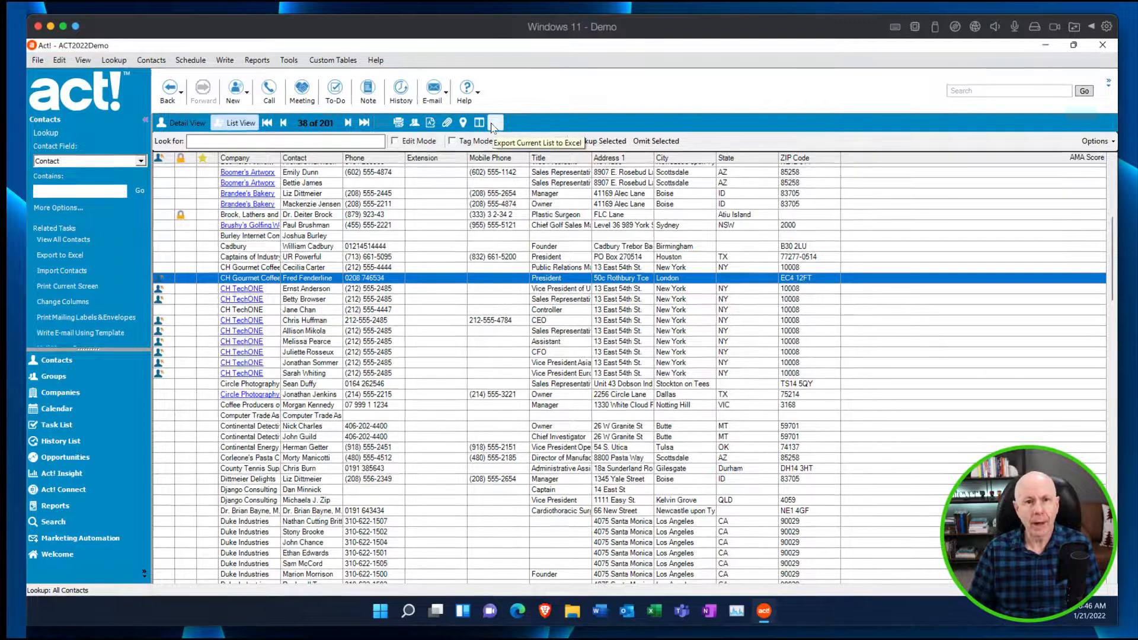
left_click(37, 60)
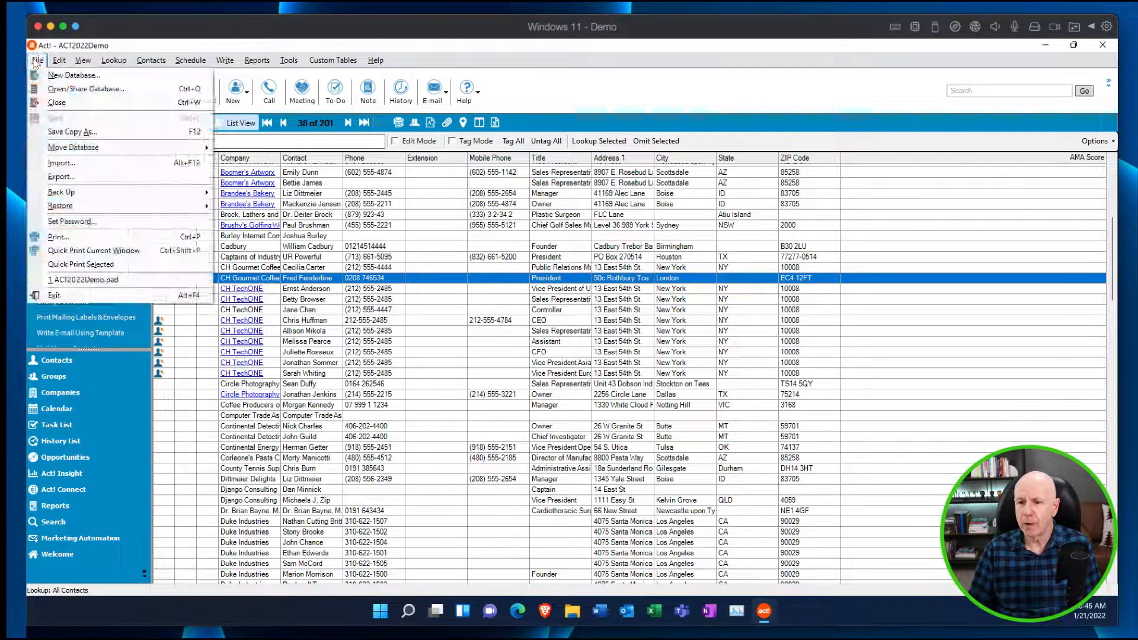
mouse_move(59, 61)
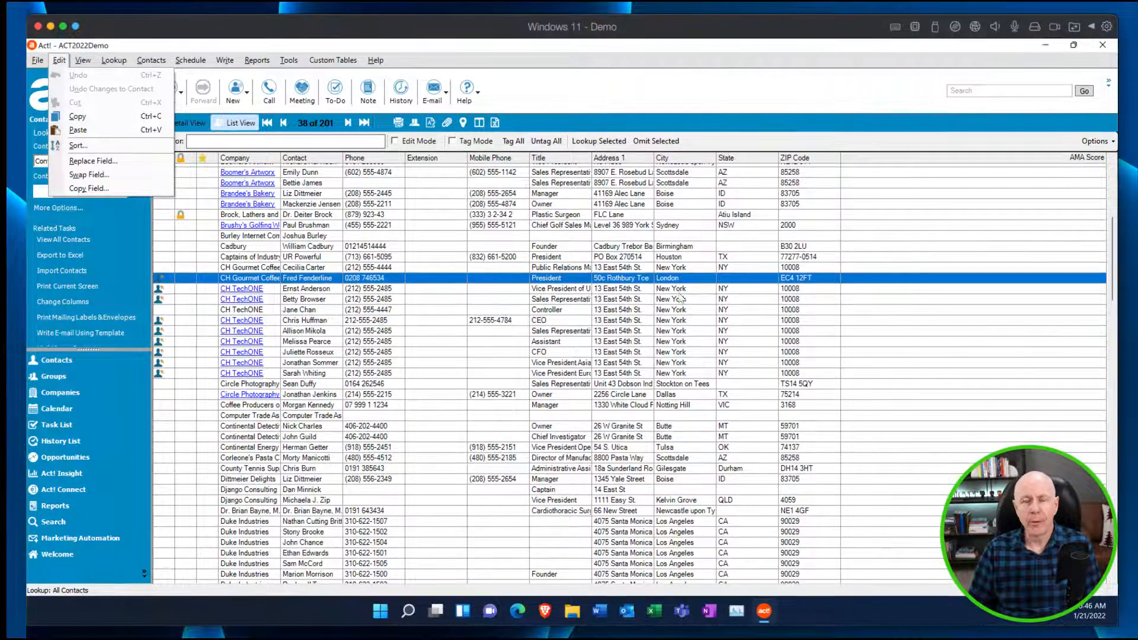
left_click(515, 129)
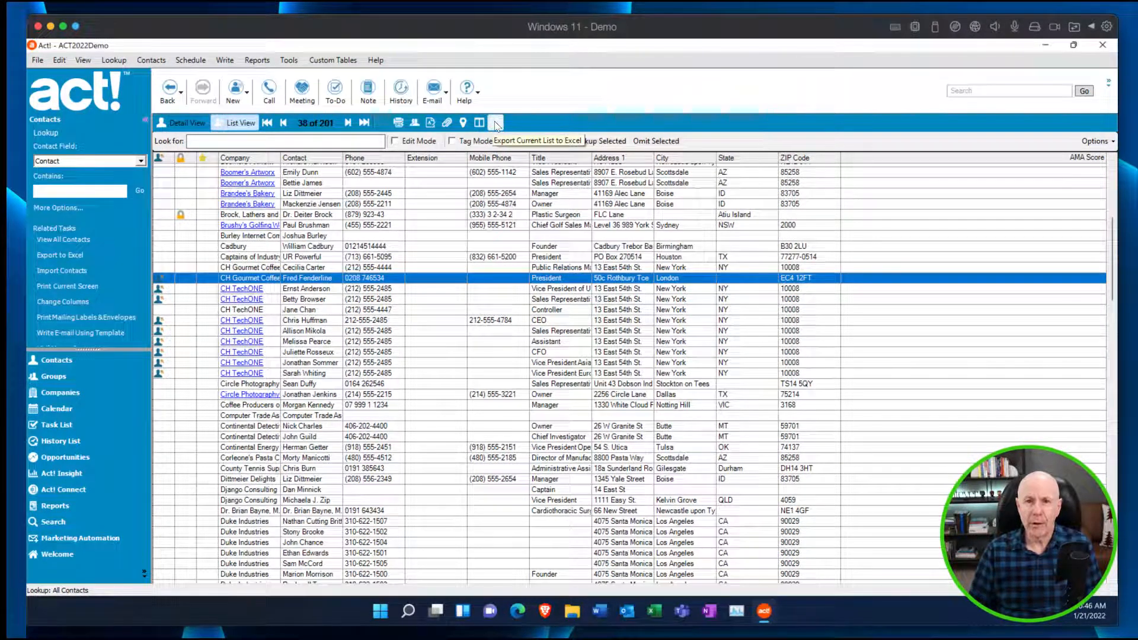
left_click(494, 125)
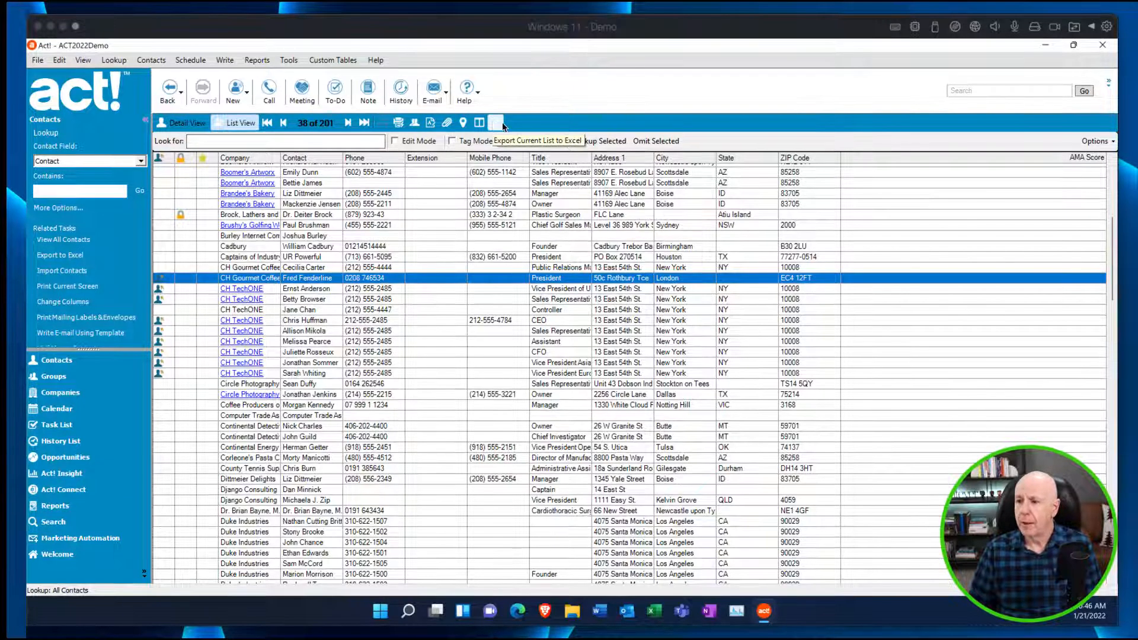
left_click(496, 126)
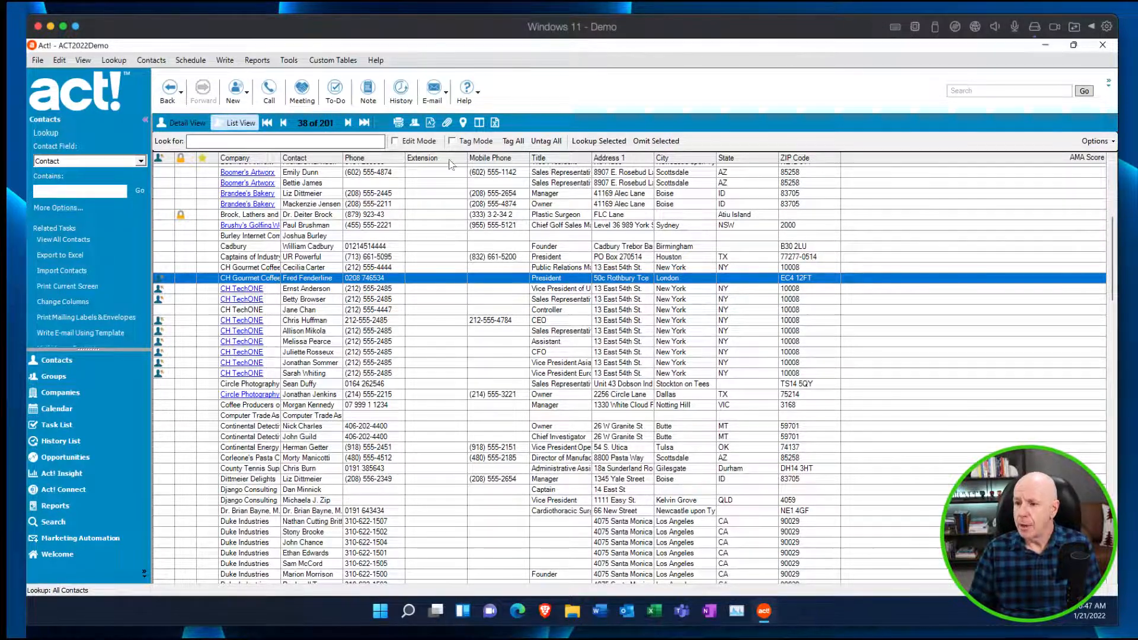
Sort the contact list by Title, and re-sort it by Address 1 in descending order to review the entries.
left_click(557, 159)
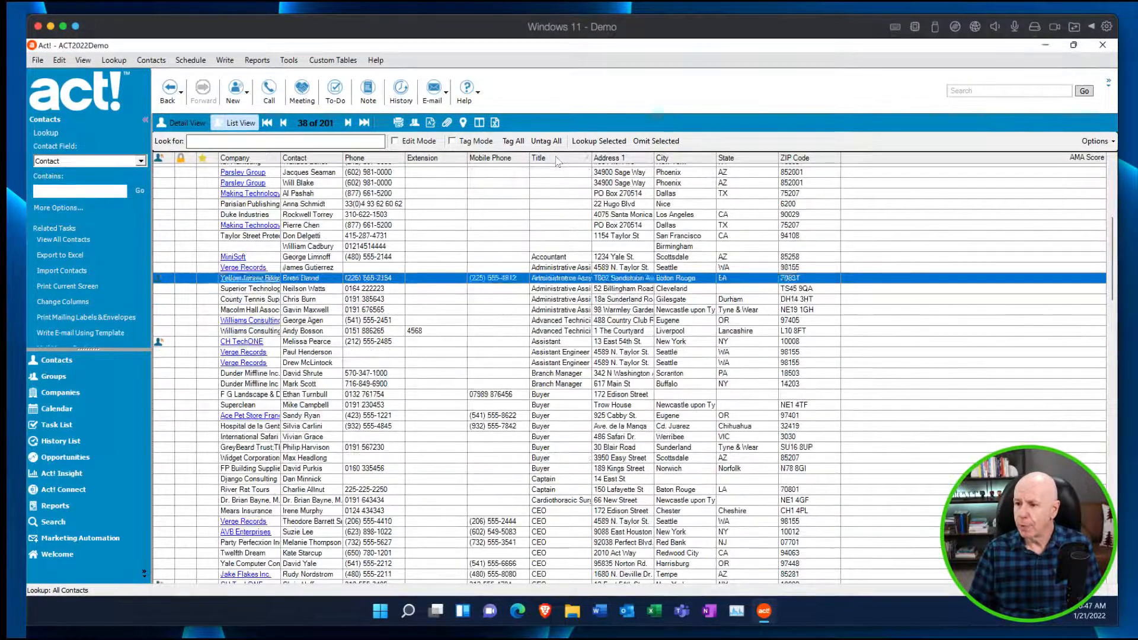
left_click(617, 159)
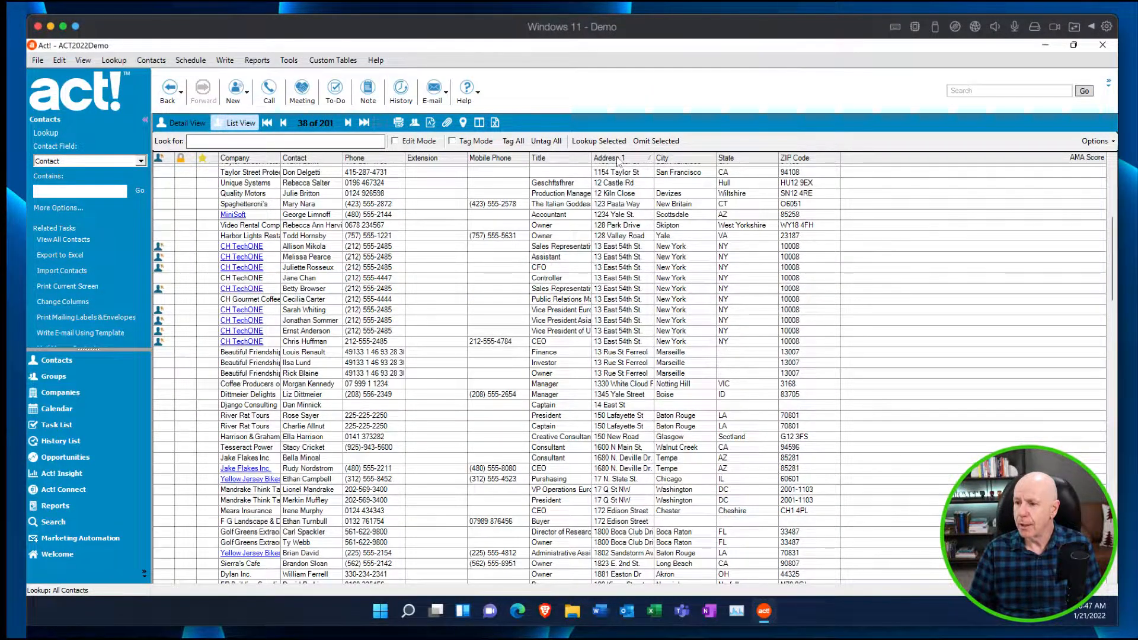
left_click(617, 159)
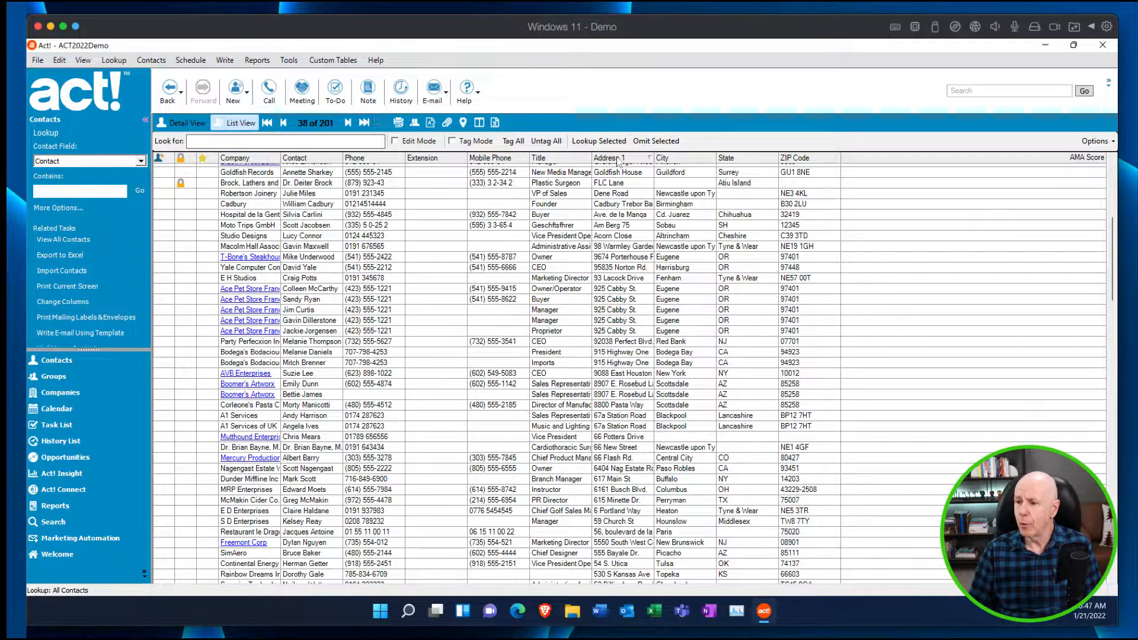
left_click(618, 159)
left_click(618, 159)
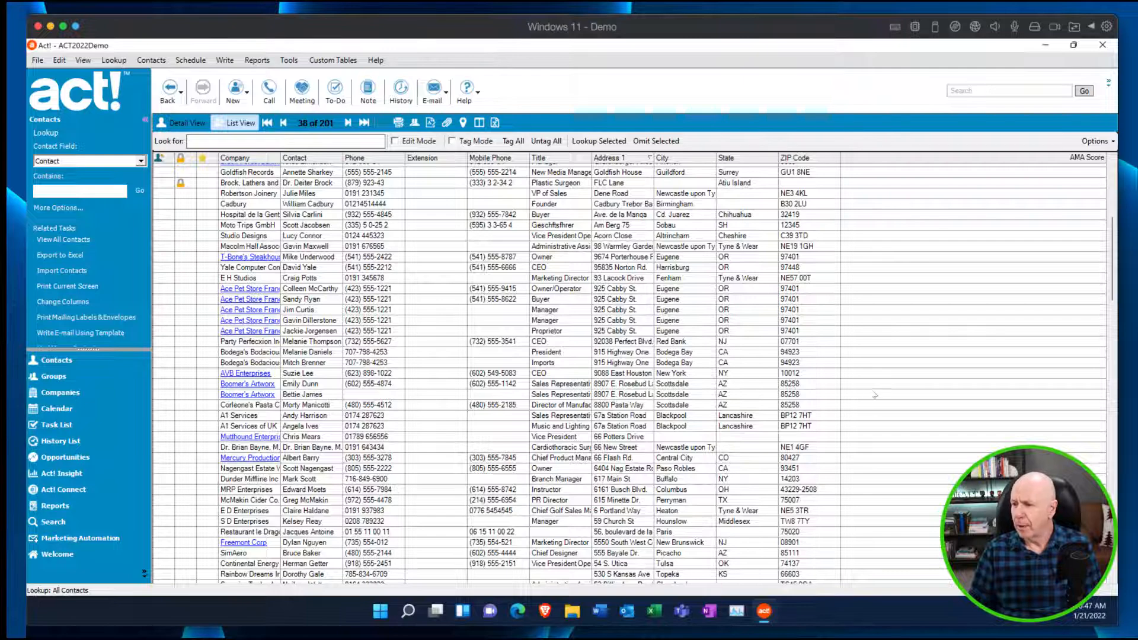
View the details of the E H Studios contact in Fenham and return to the contact list.
left_click(759, 284)
double_click(759, 283)
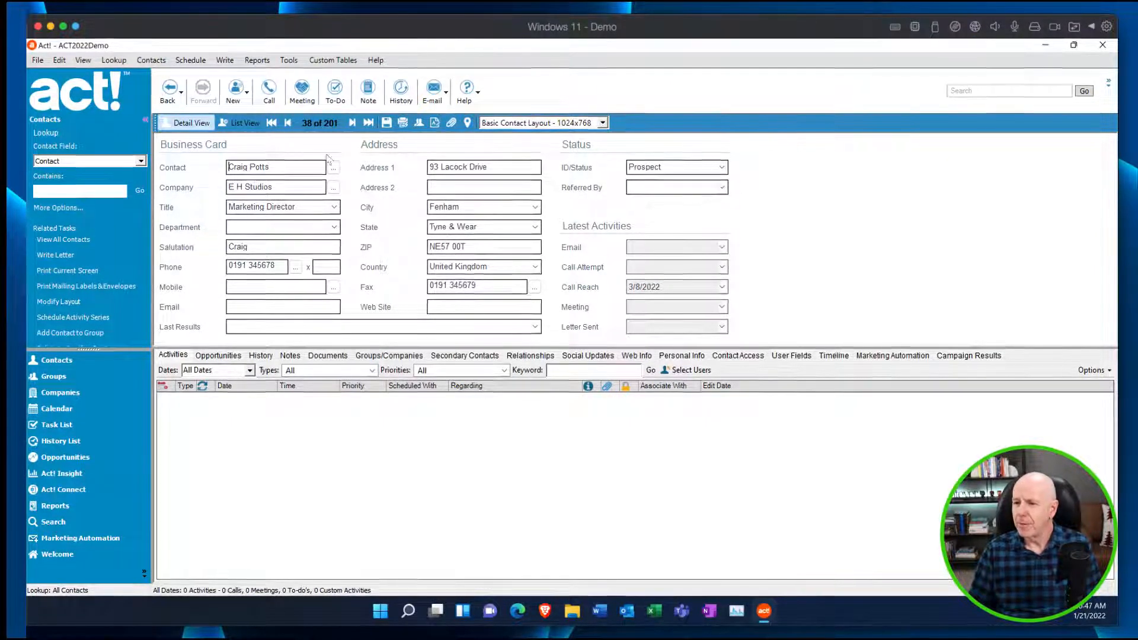
left_click(250, 123)
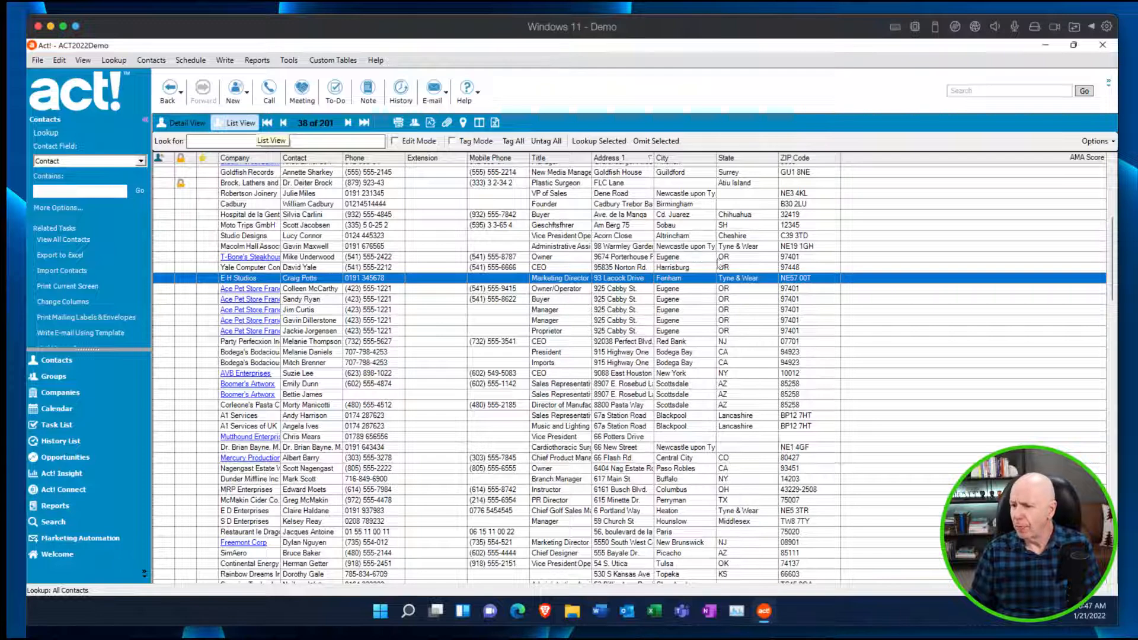
Sort the contact list by ZIP Code in ascending order and turn on Edit Mode for the blank entries.
left_click(817, 159)
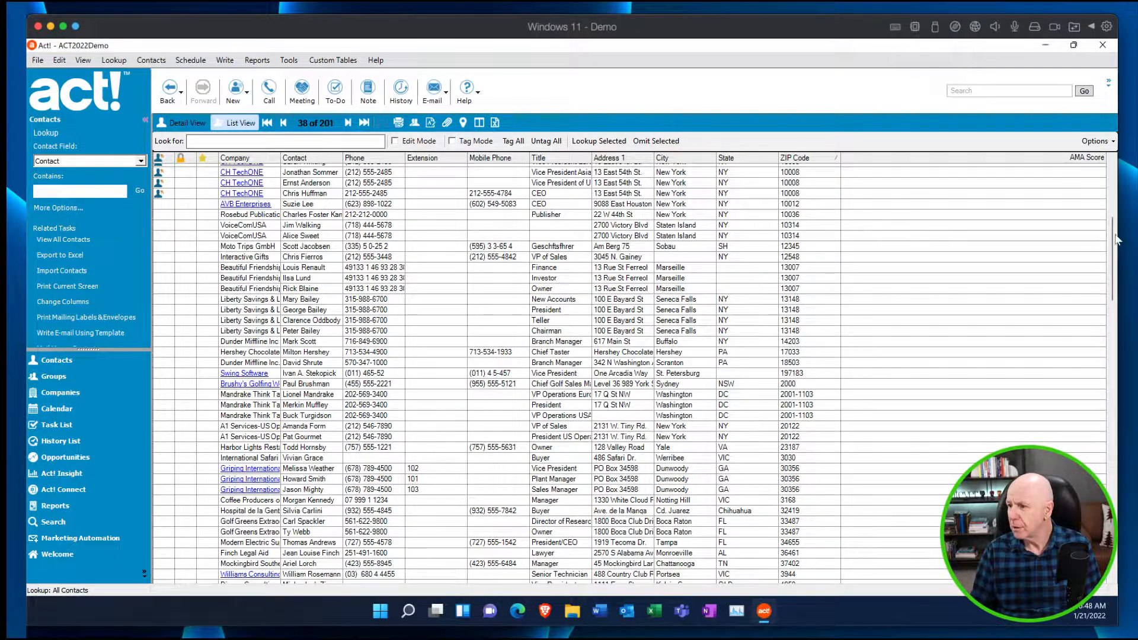
left_click_drag(1113, 242, 1113, 184)
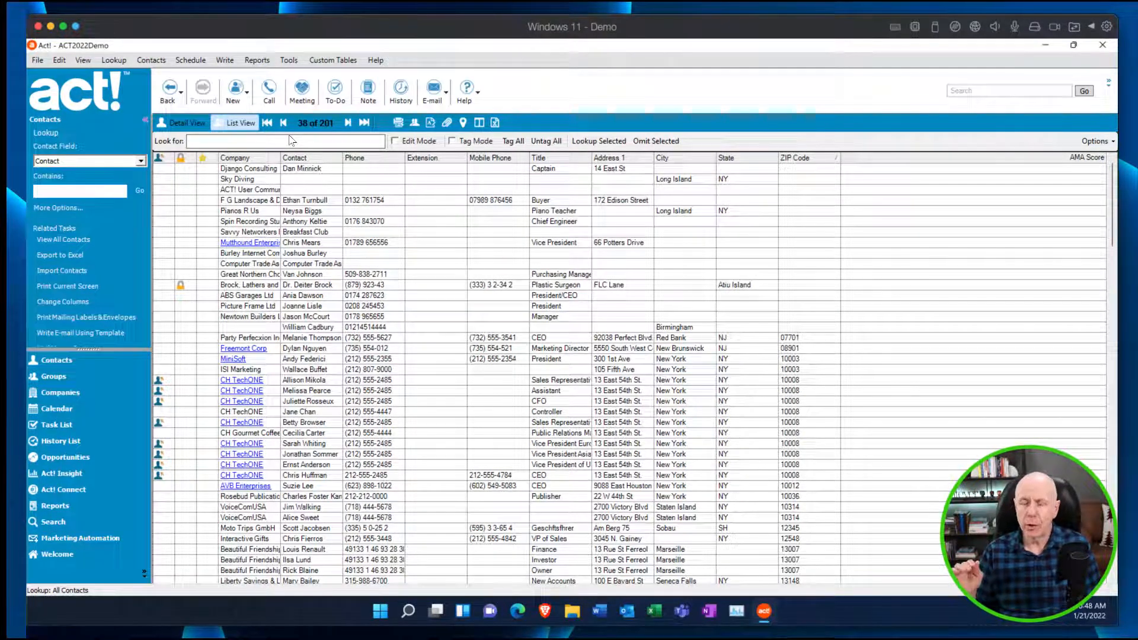
left_click(394, 142)
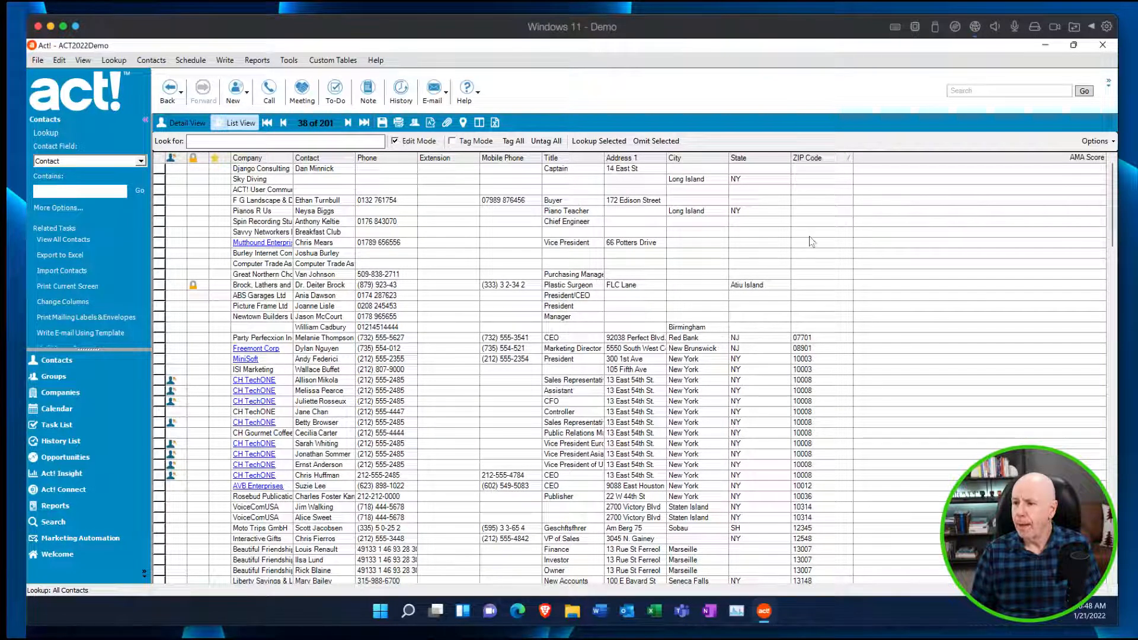
Enter 987458 as the ZIP Code of the Sky Diving contact in Long Island, NY.
left_click(824, 169)
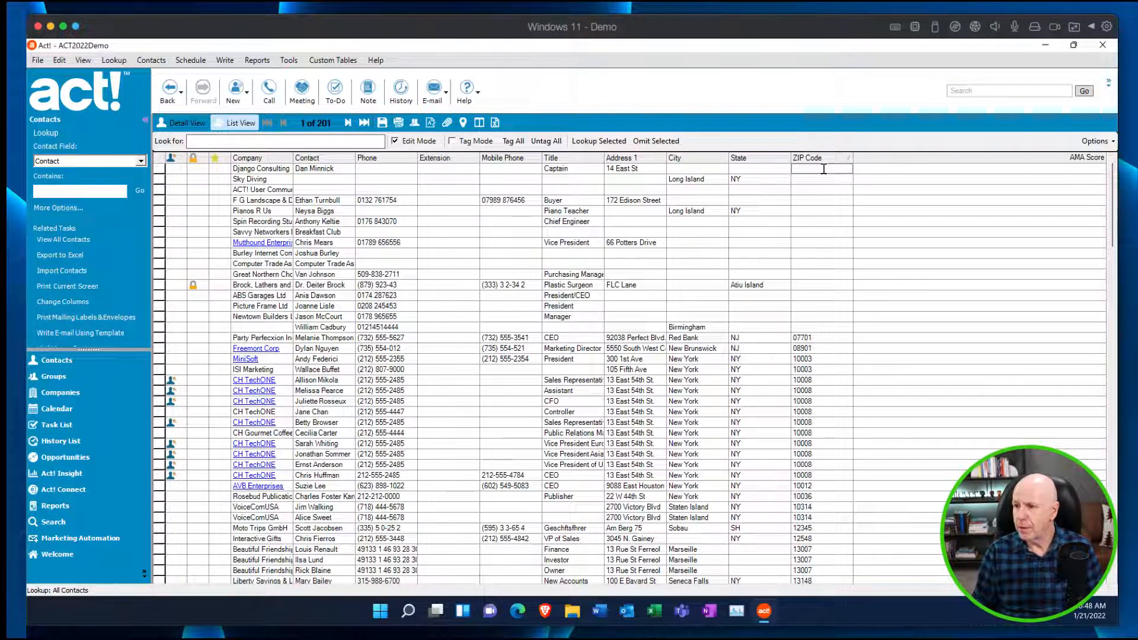
left_click(806, 184)
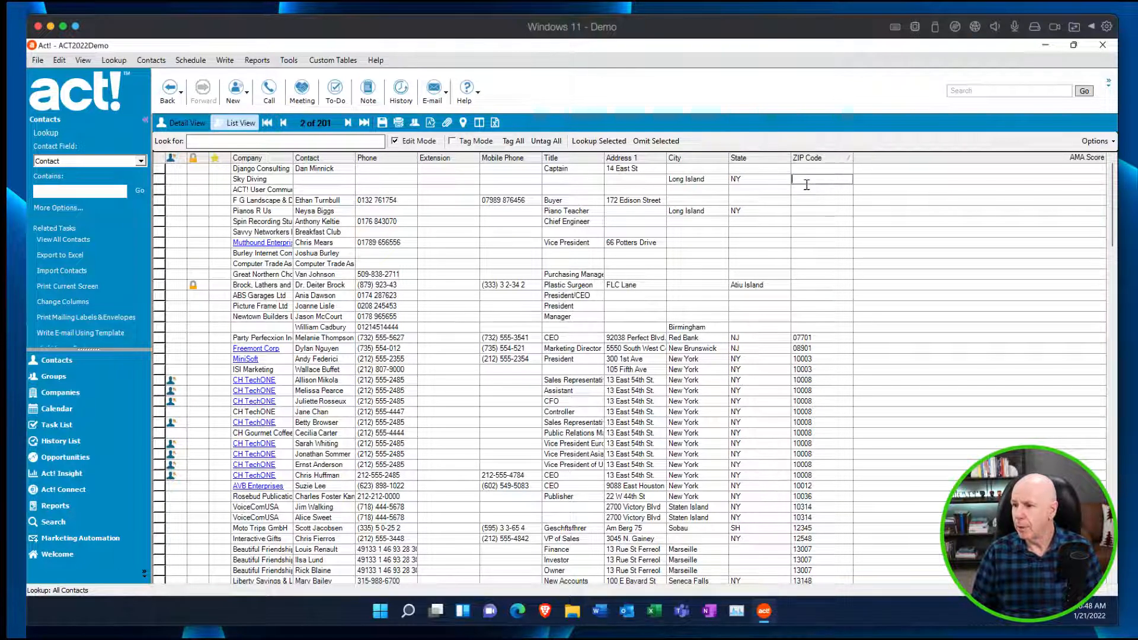
type("9")
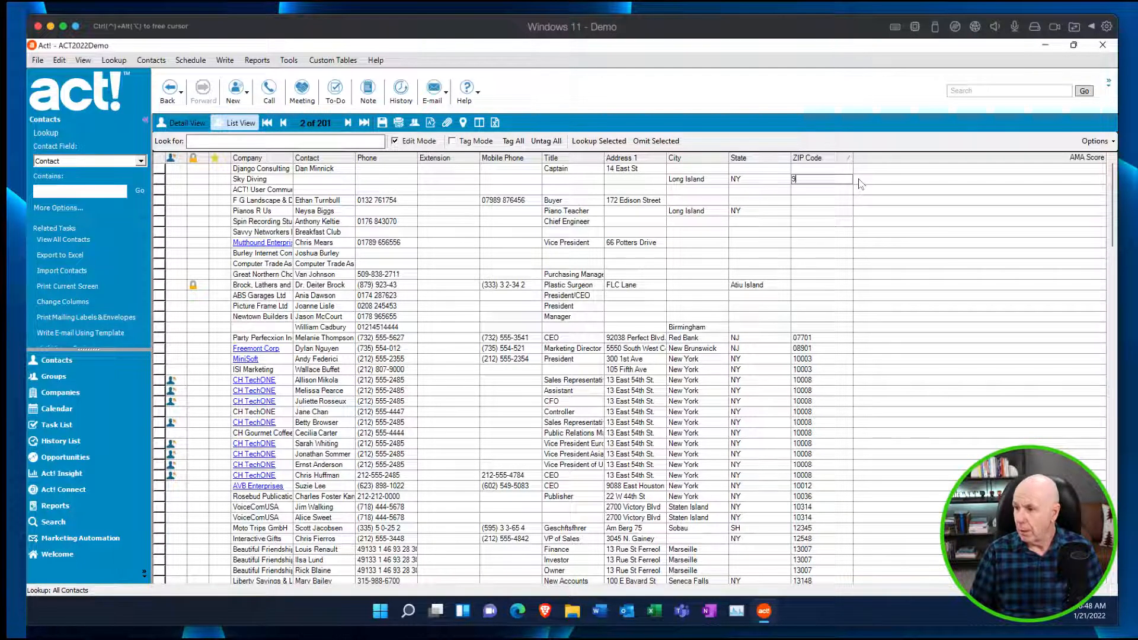
type("87458")
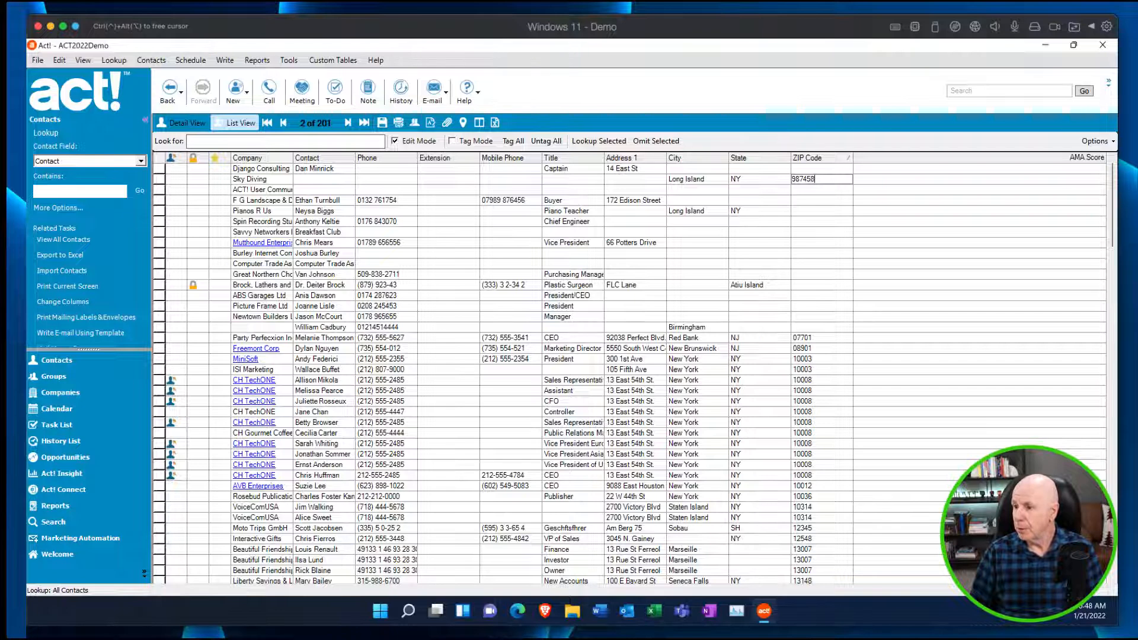
Enter 888566 as the ZIP Code of the Pianos R Us contact.
left_click(820, 212)
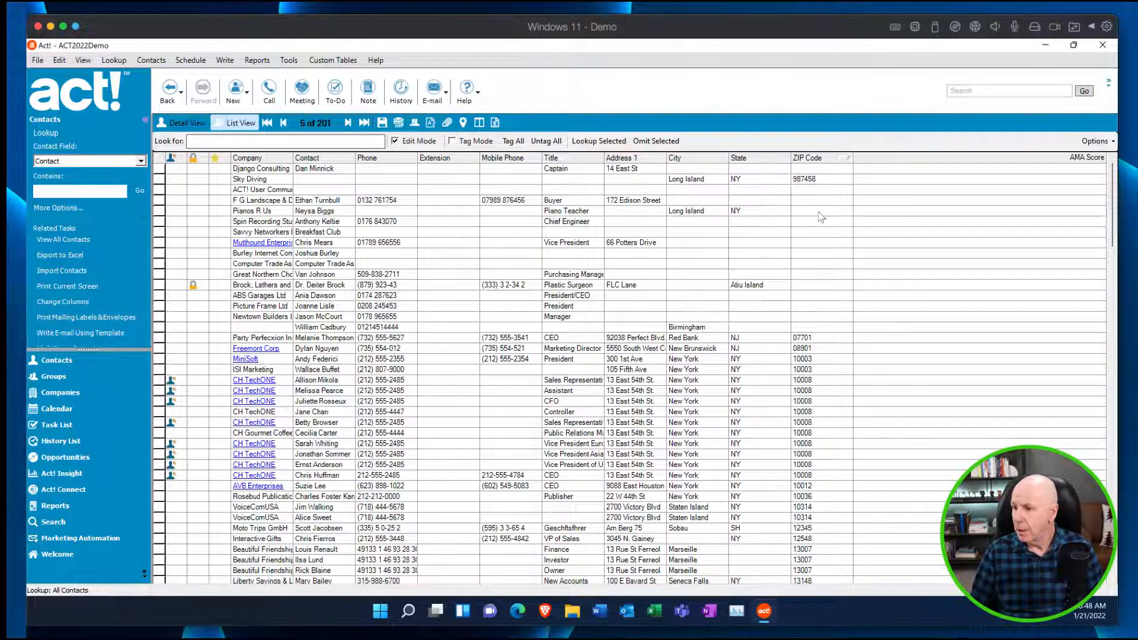
left_click(800, 211)
type("888566")
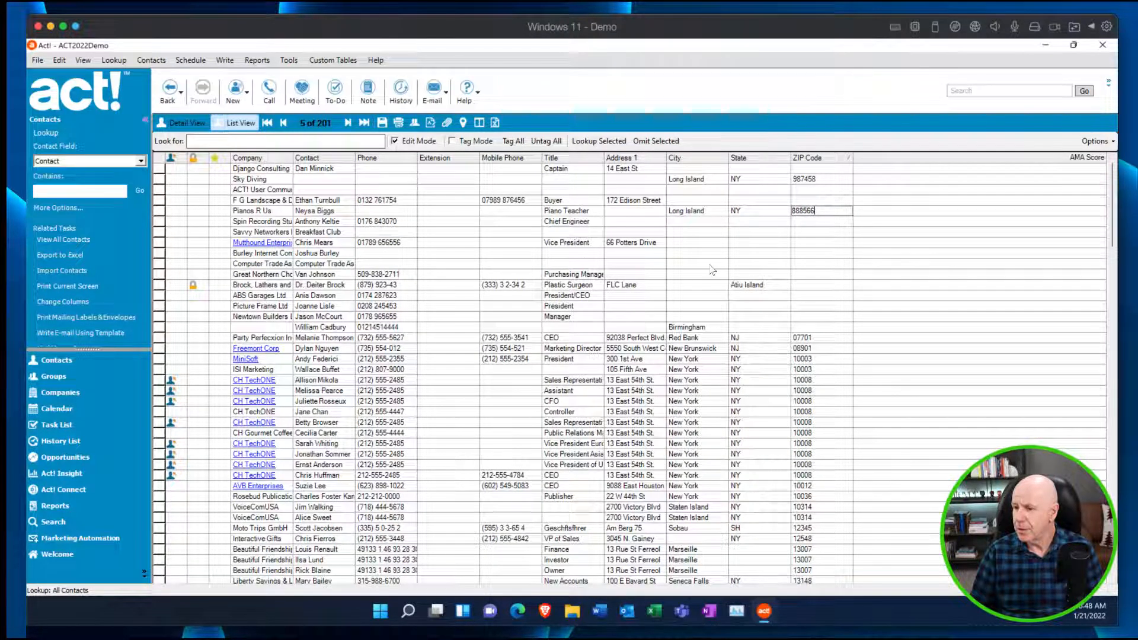
Enter 488895 as the ZIP Code of the Mutthound Enterprises contact and turn Edit Mode off.
left_click(820, 243)
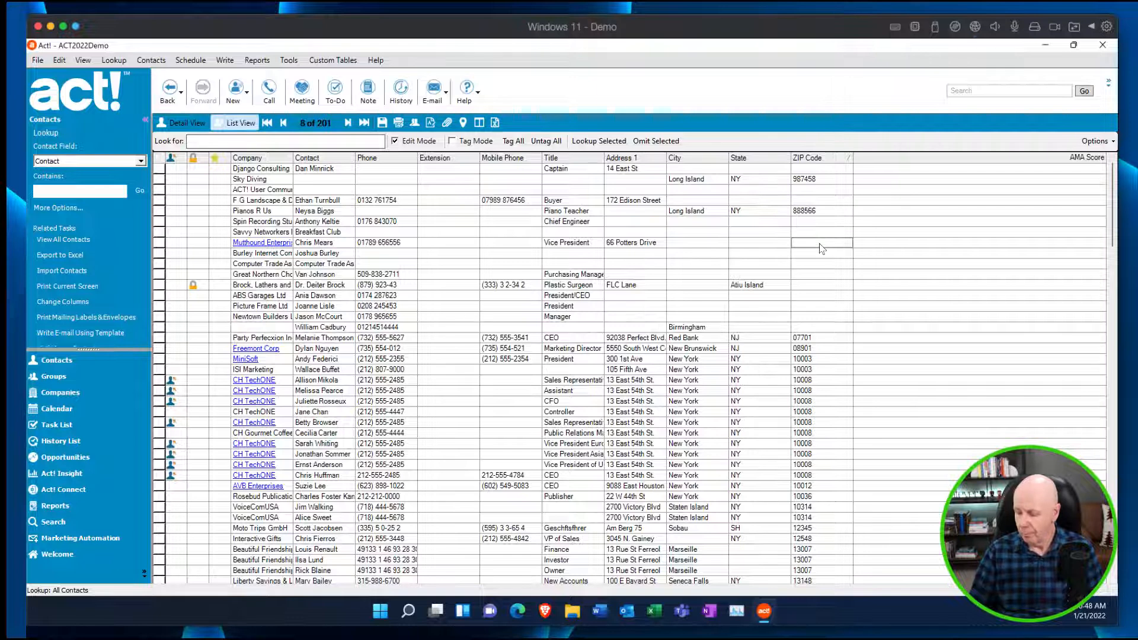
type("488895")
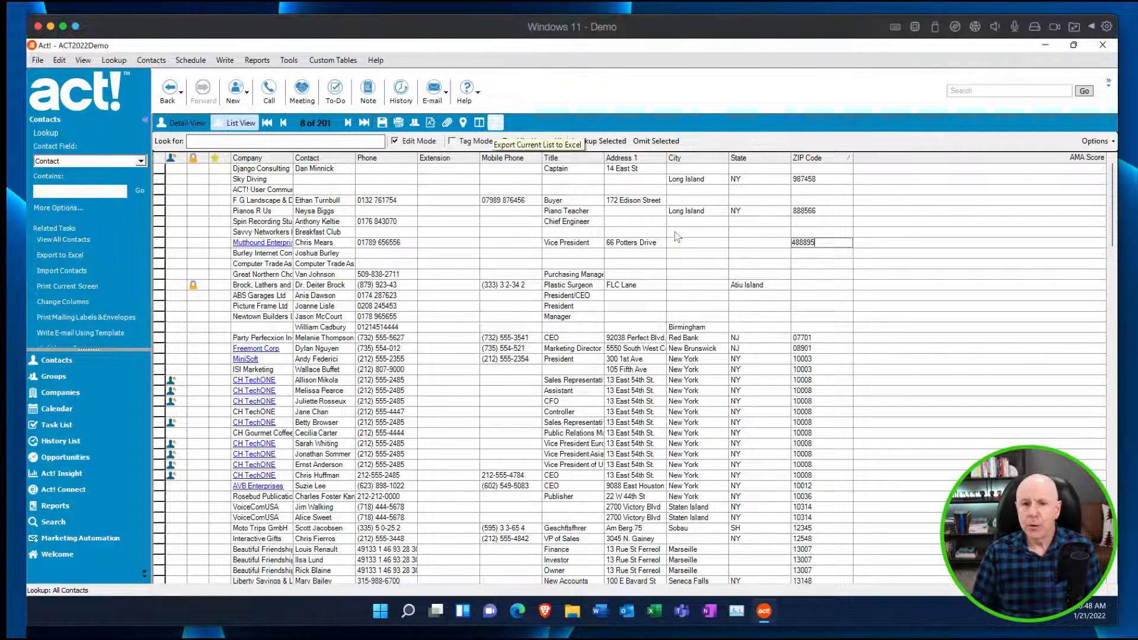
left_click(396, 144)
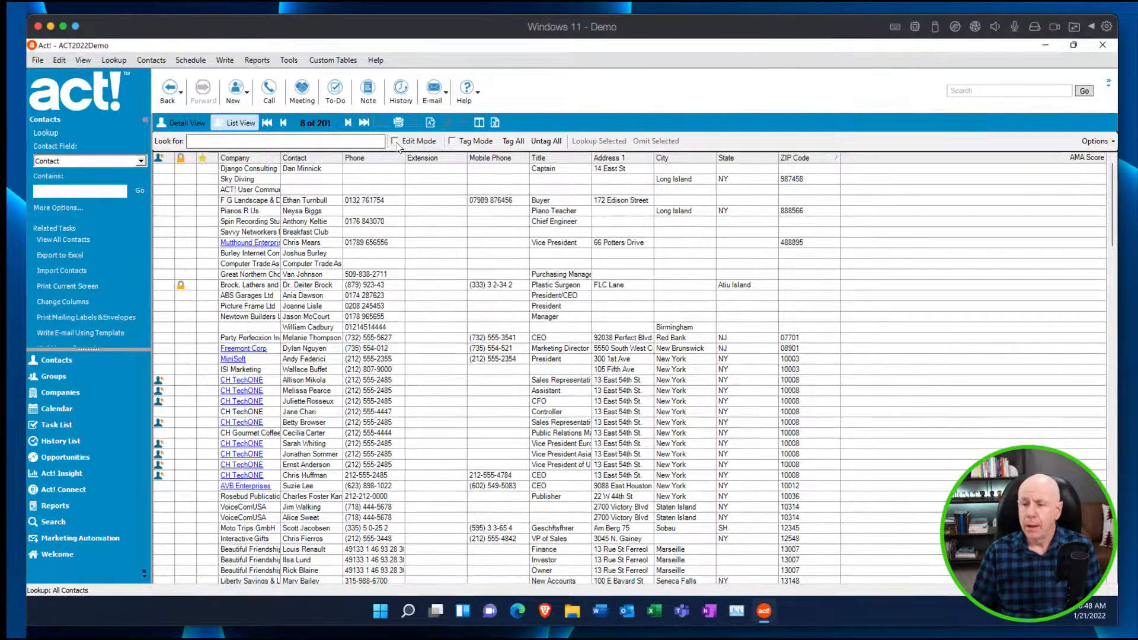
left_click(396, 142)
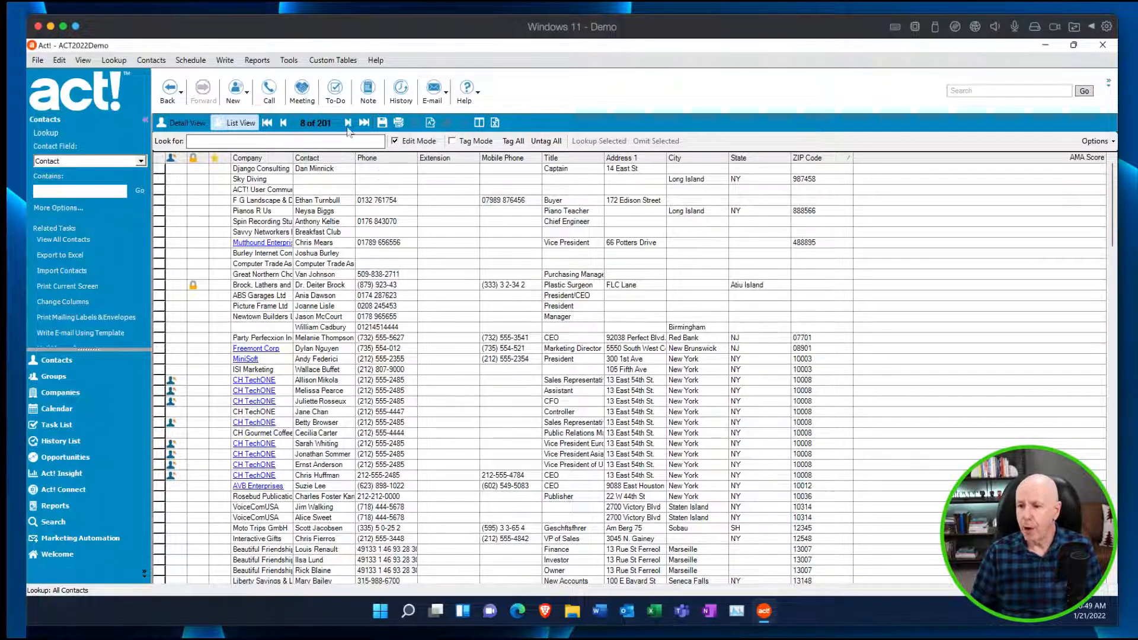
left_click(395, 141)
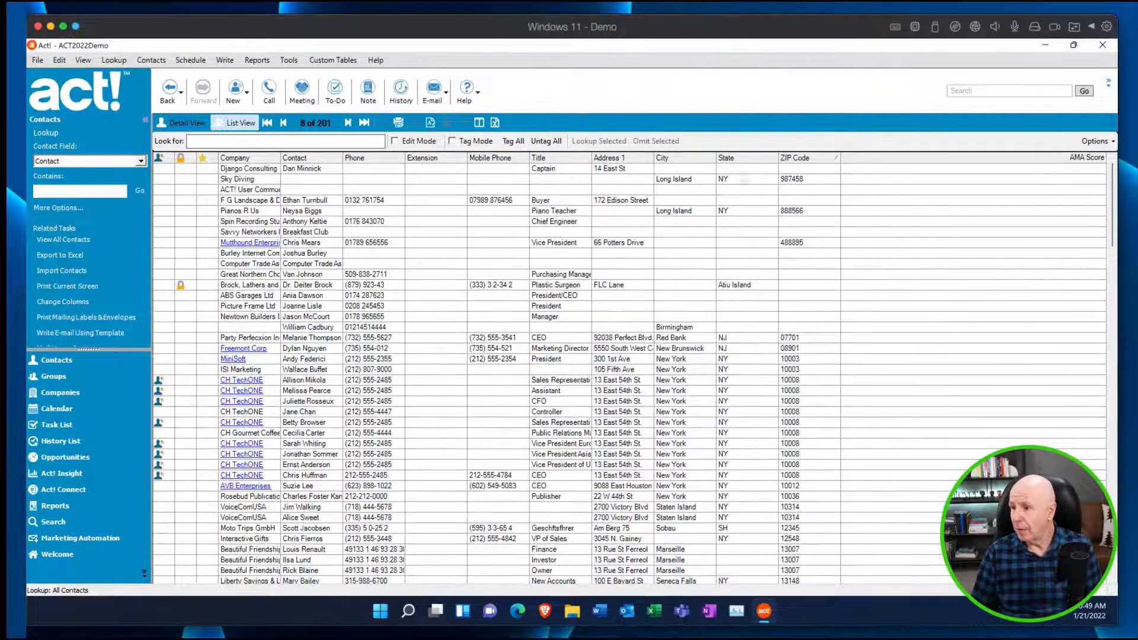
Turn on Edit Mode and set the City of the Savvy Networkers contact to Annapolis from the listed values.
left_click(693, 233)
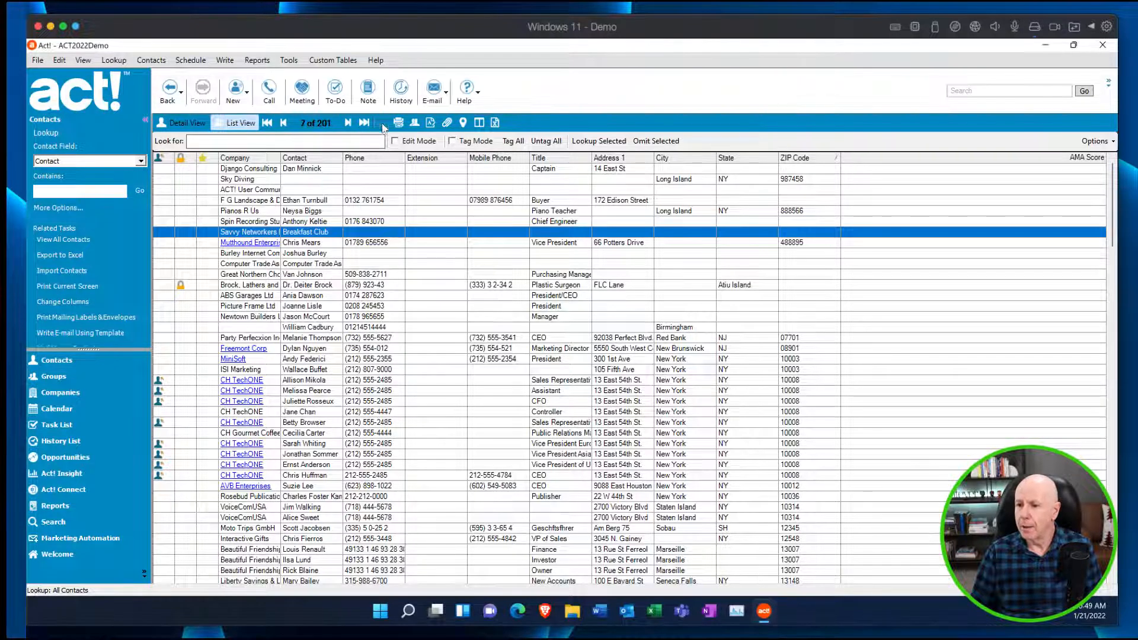
left_click(395, 141)
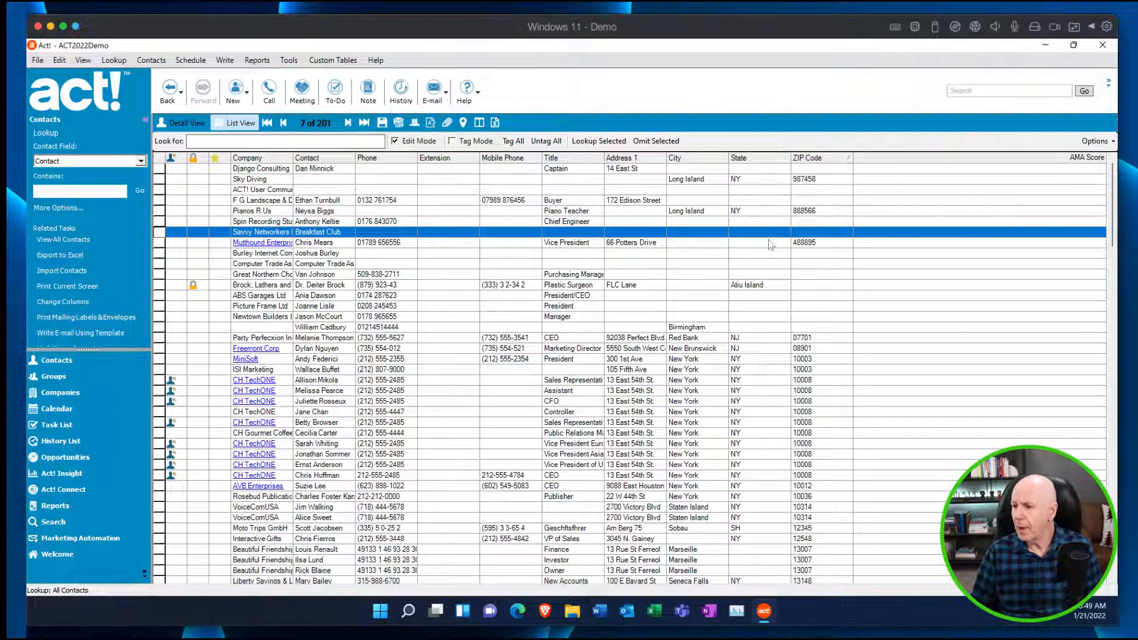
left_click(714, 235)
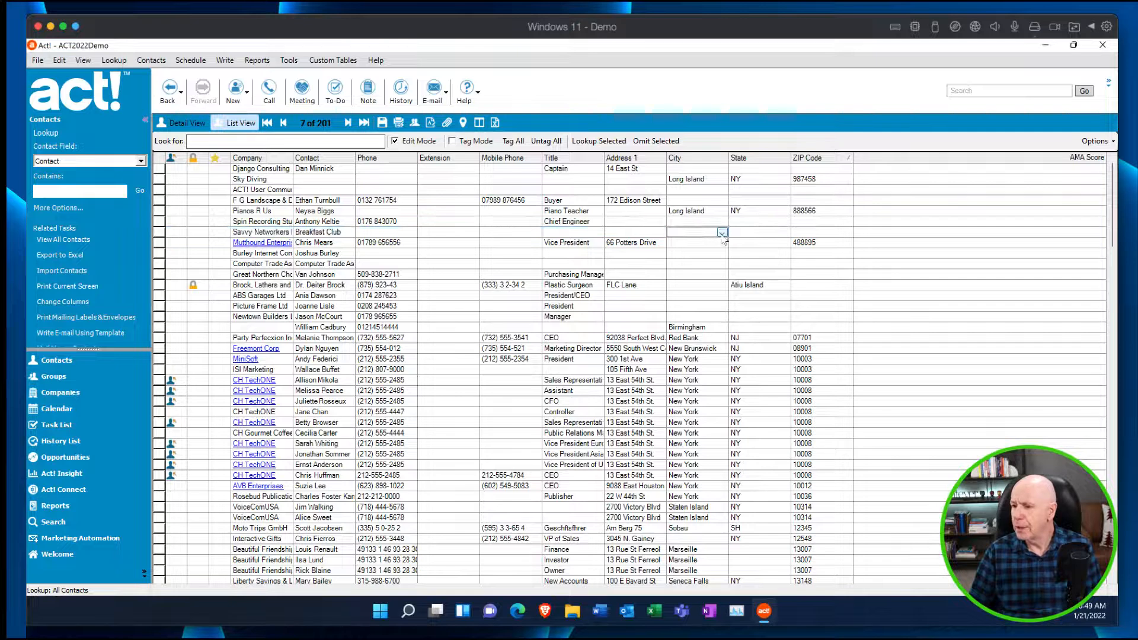
left_click(722, 233)
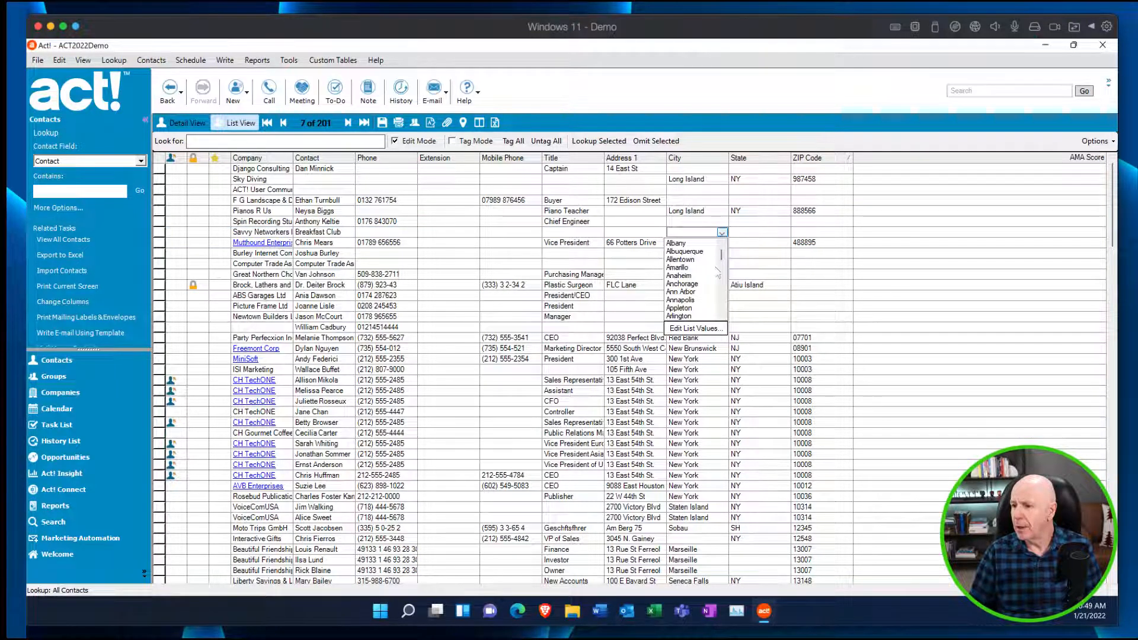
left_click(681, 300)
Set the City of the Mutthound Enterprises contact to Las Vegas from the listed values.
left_click(721, 243)
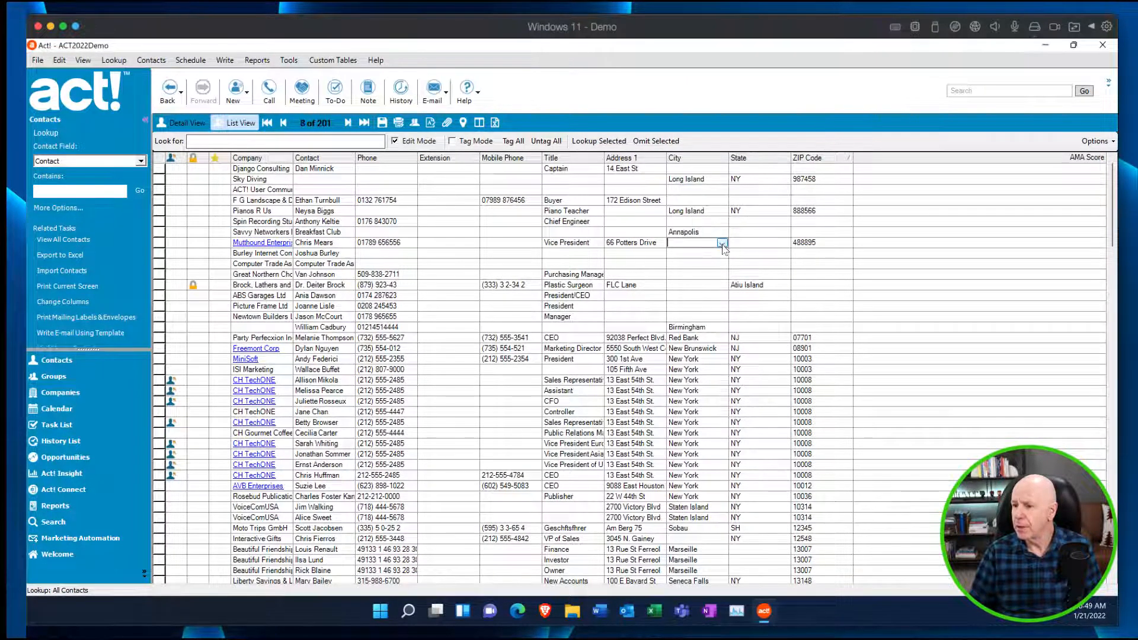
left_click(722, 243)
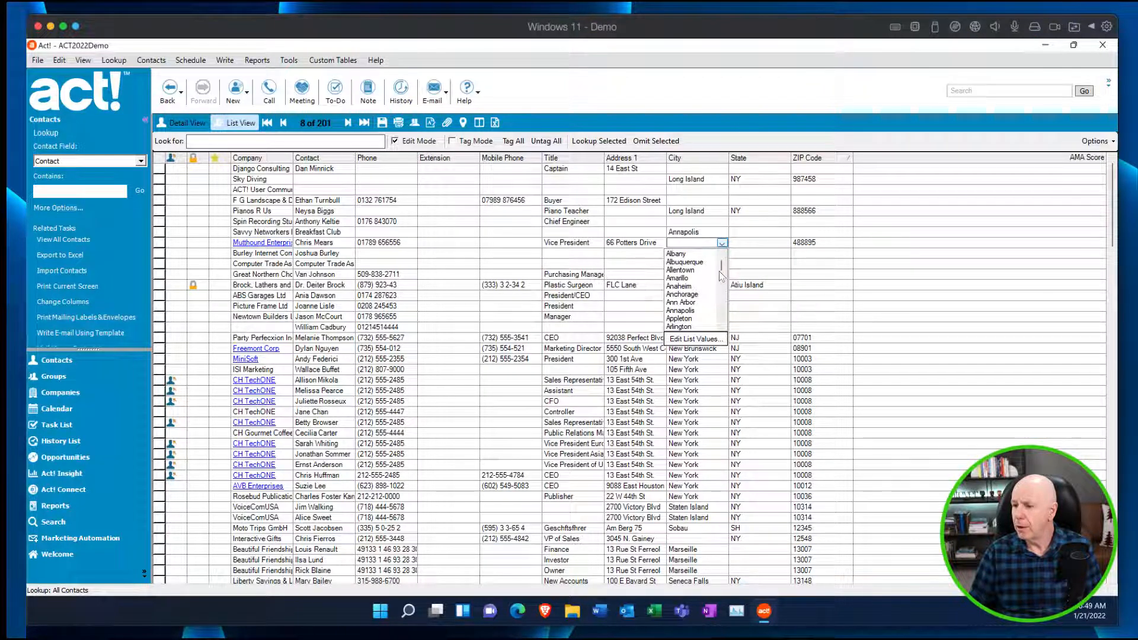
scroll(723, 270, "down", 1)
left_click_drag(723, 270, 723, 291)
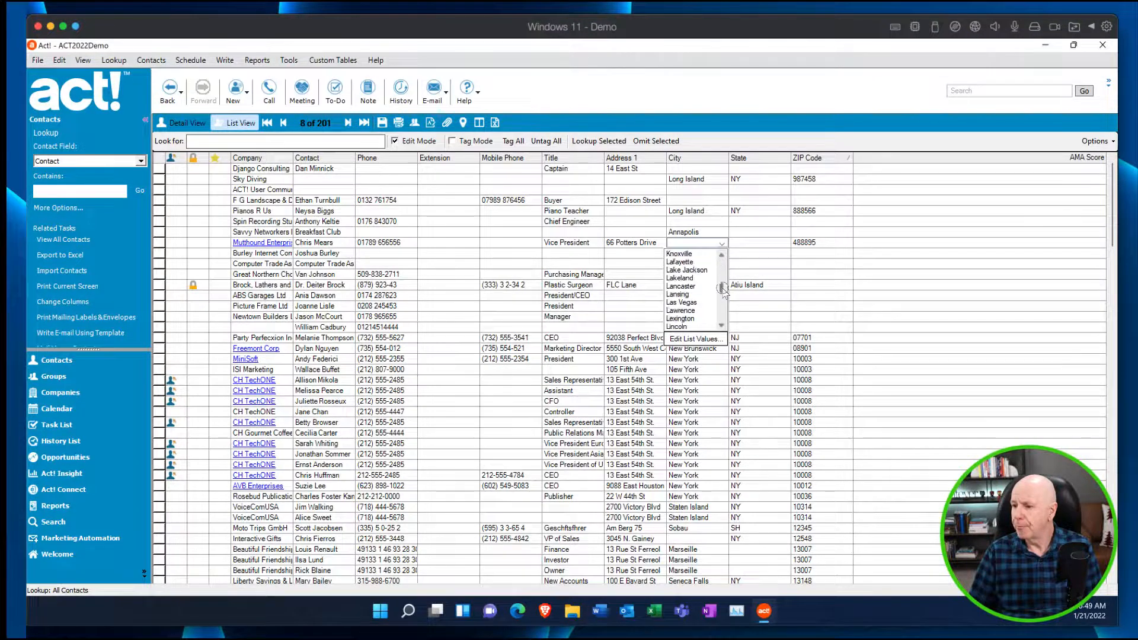
left_click(685, 285)
Set the City of the Computer Trade contact to Little Rock from the listed values.
left_click(686, 263)
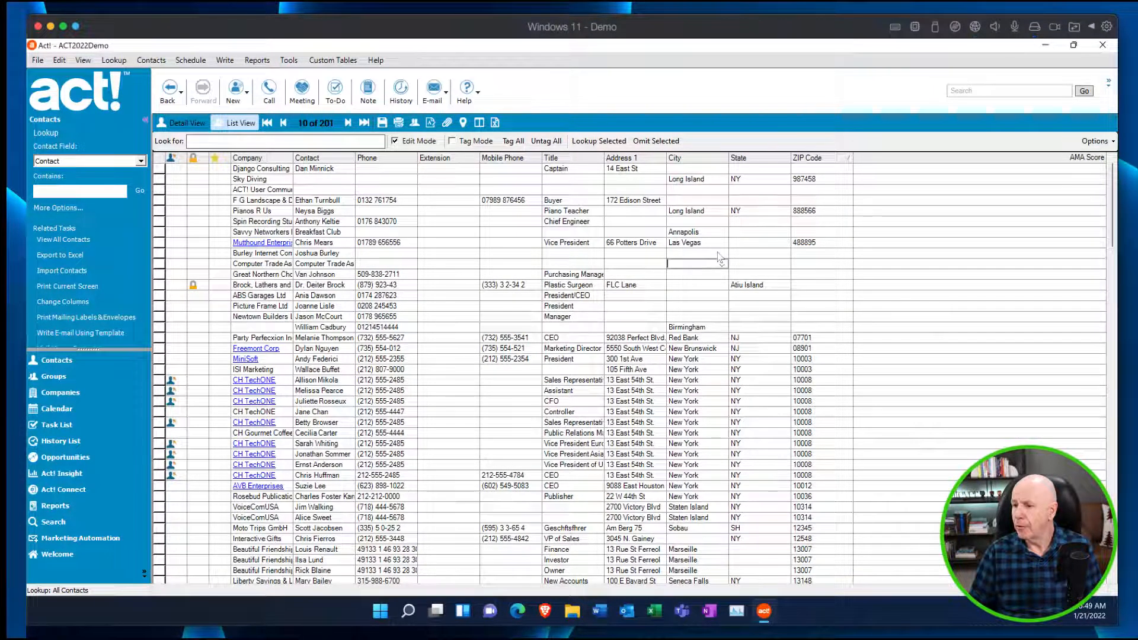
left_click(722, 264)
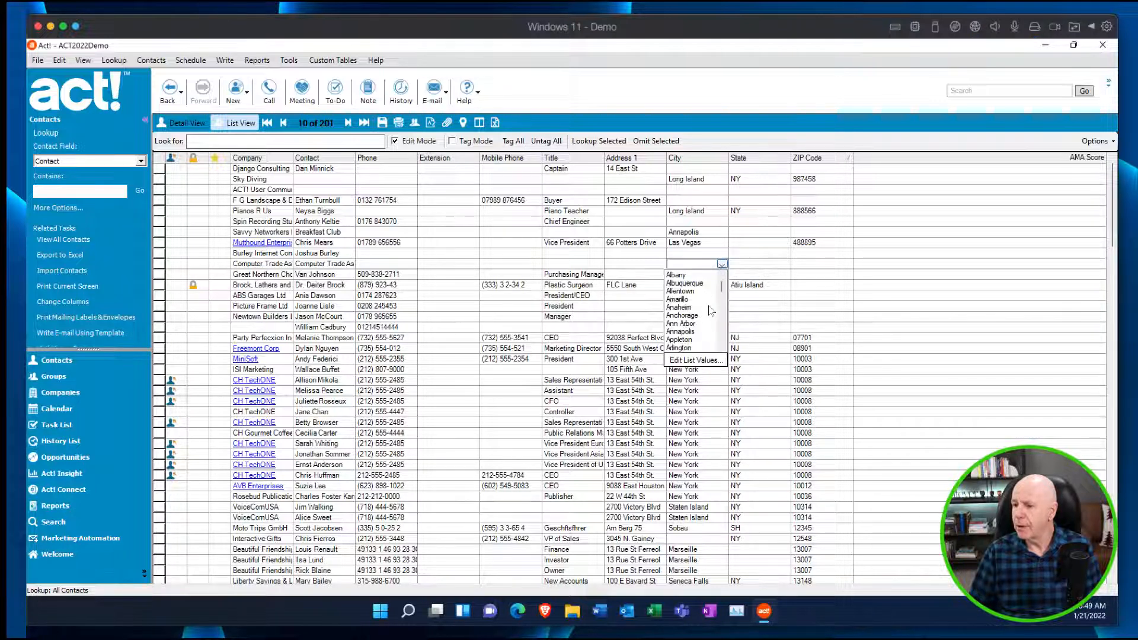
left_click_drag(722, 290, 722, 313)
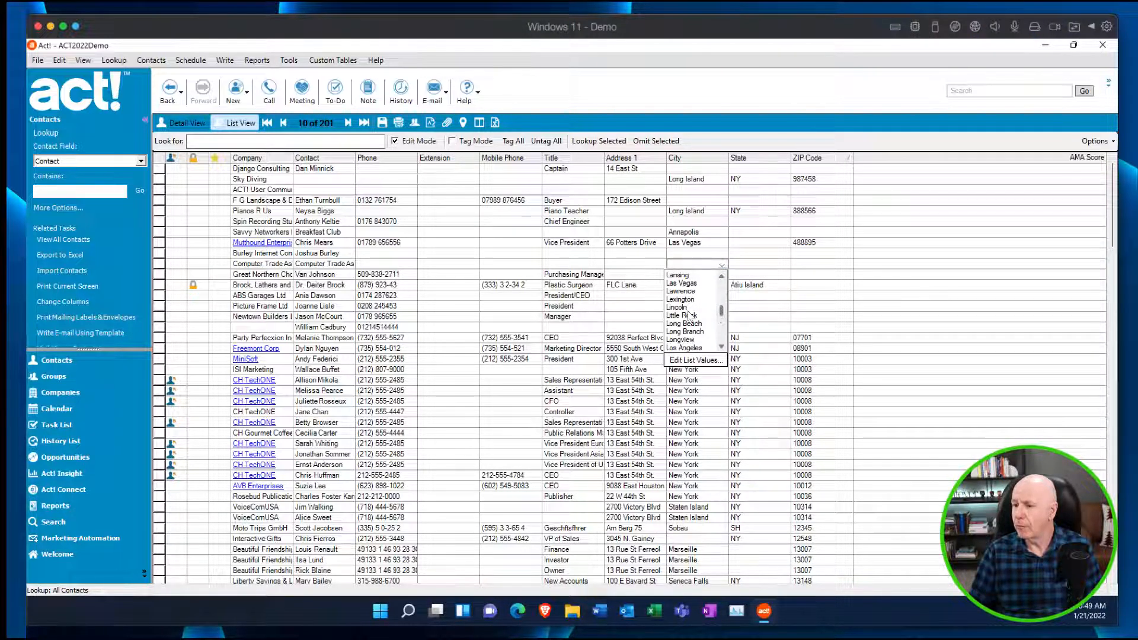
left_click(688, 315)
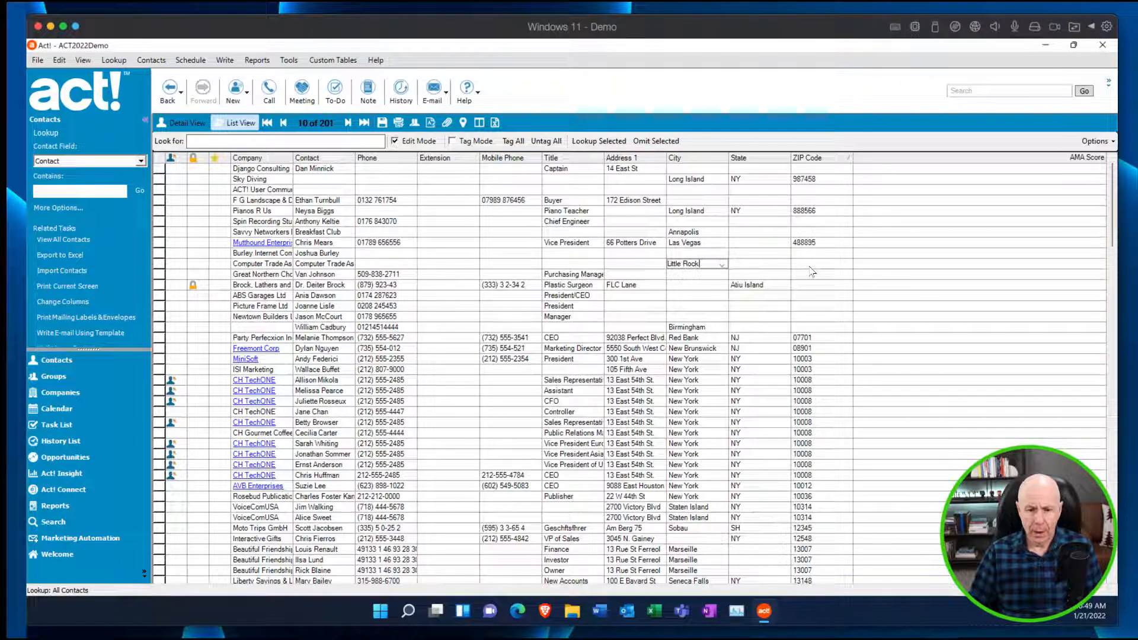
Customize the contact list columns to add the E-mail field directly before AMA Score.
left_click(1095, 141)
left_click(1066, 172)
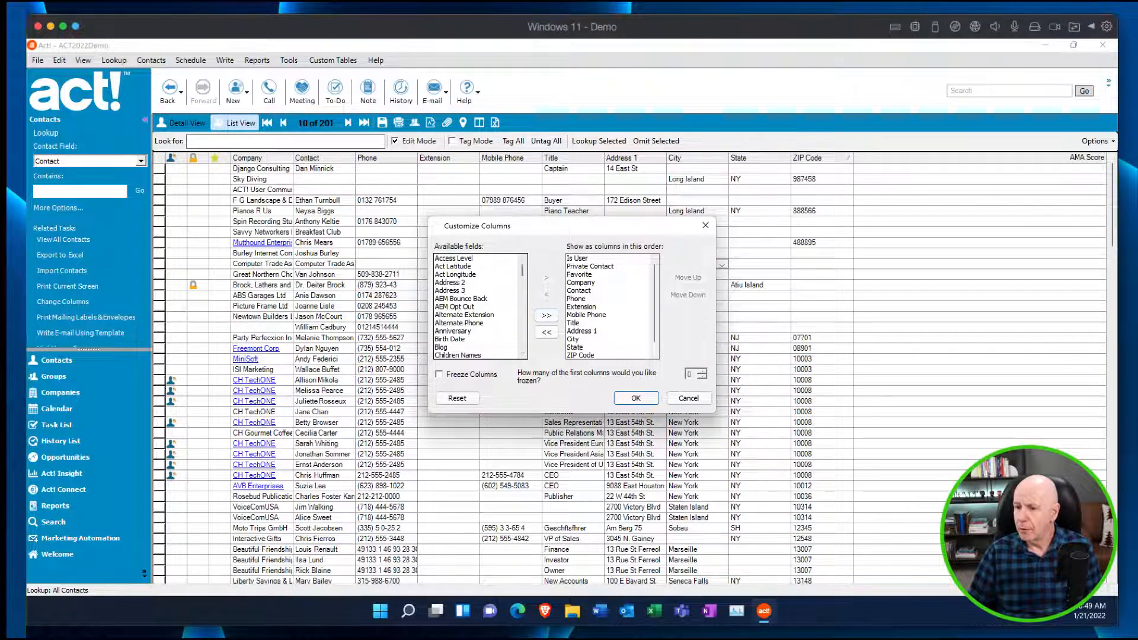
left_click_drag(521, 273, 521, 282)
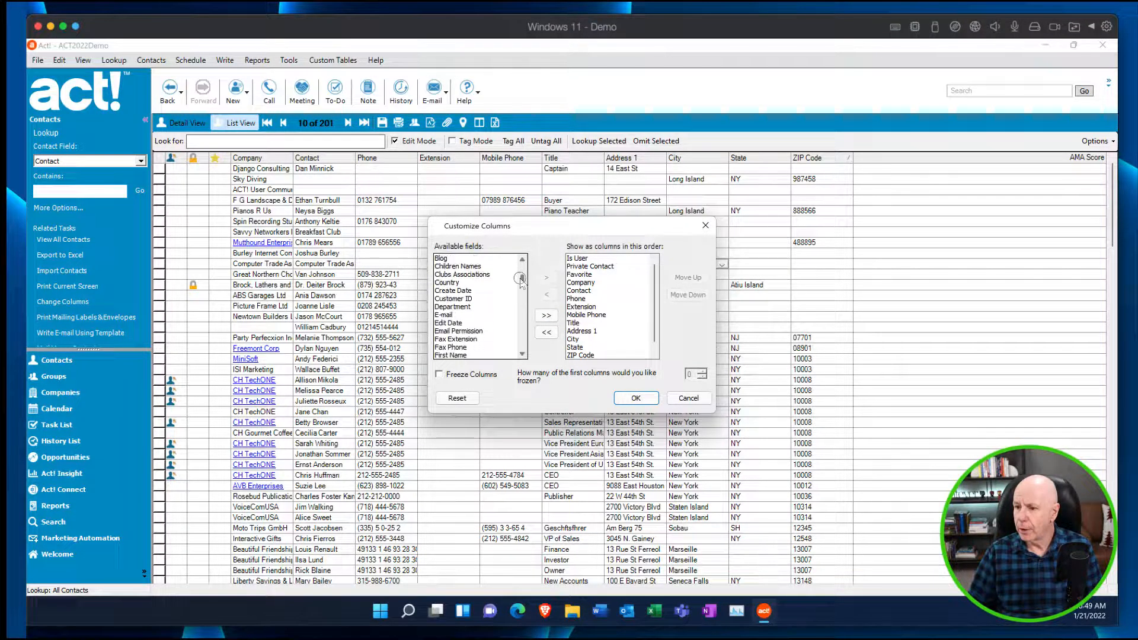
left_click(444, 316)
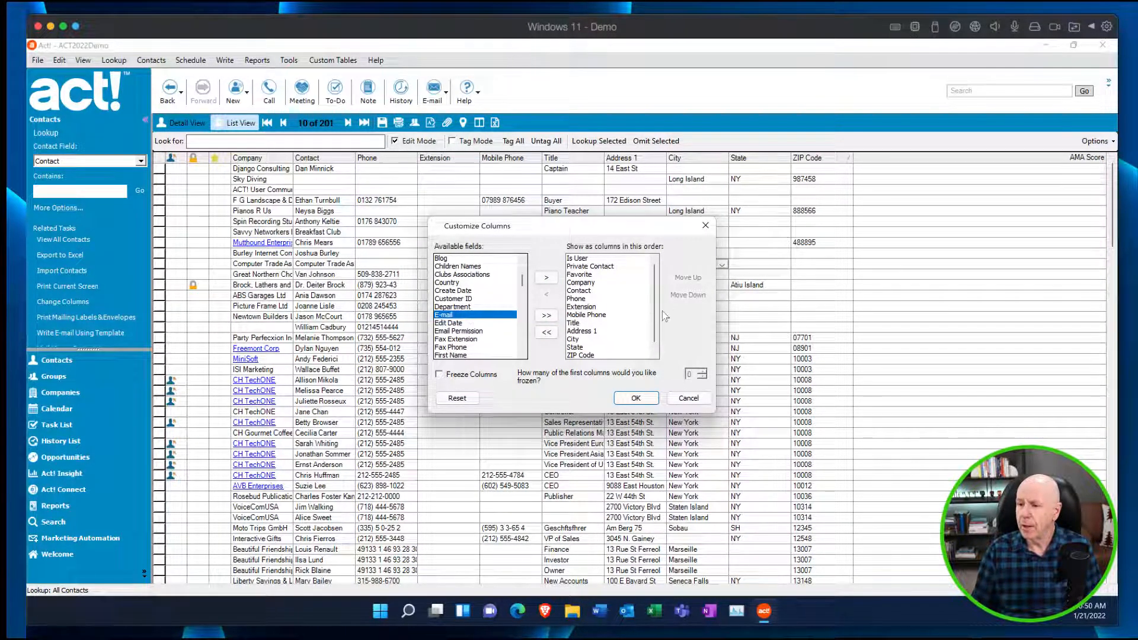
scroll(656, 320, "down", 1)
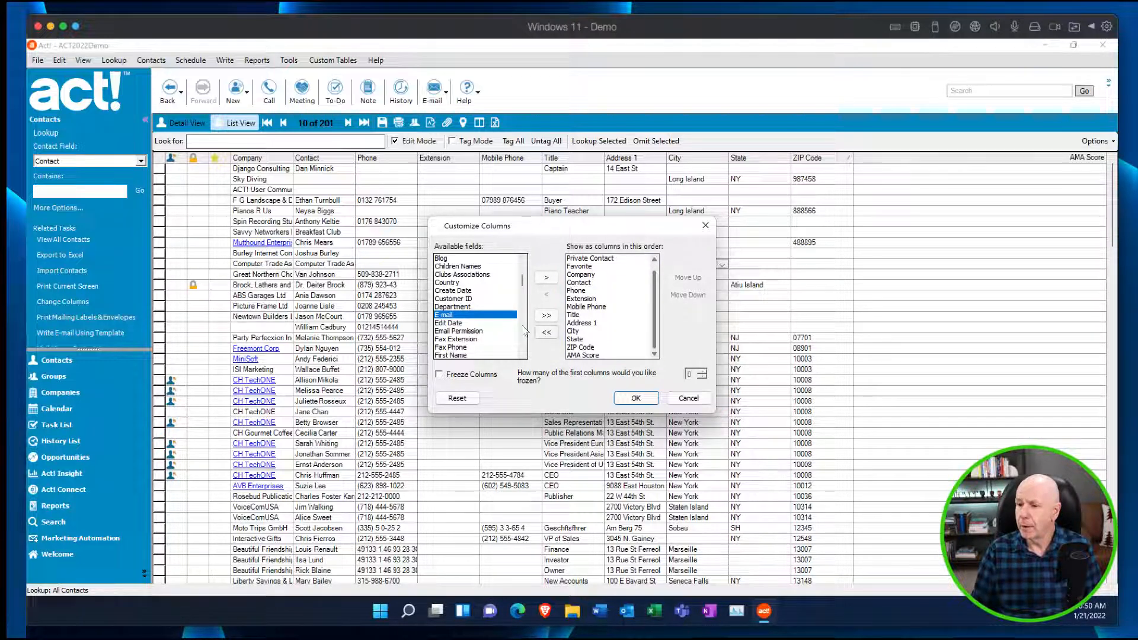
double_click(473, 315)
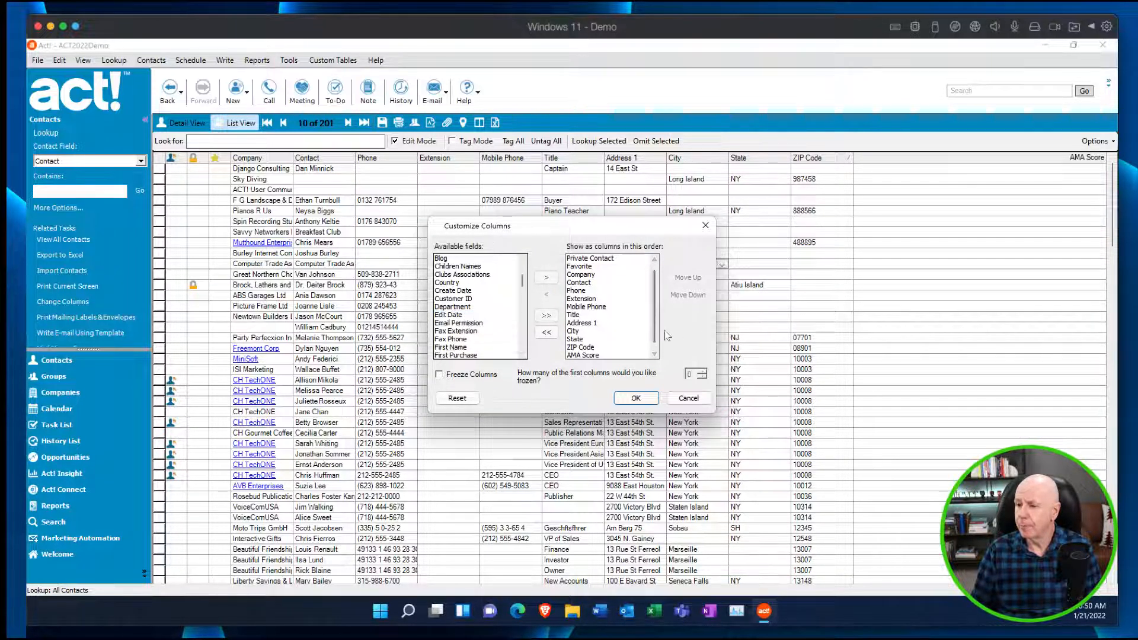
scroll(655, 330, "down", 1)
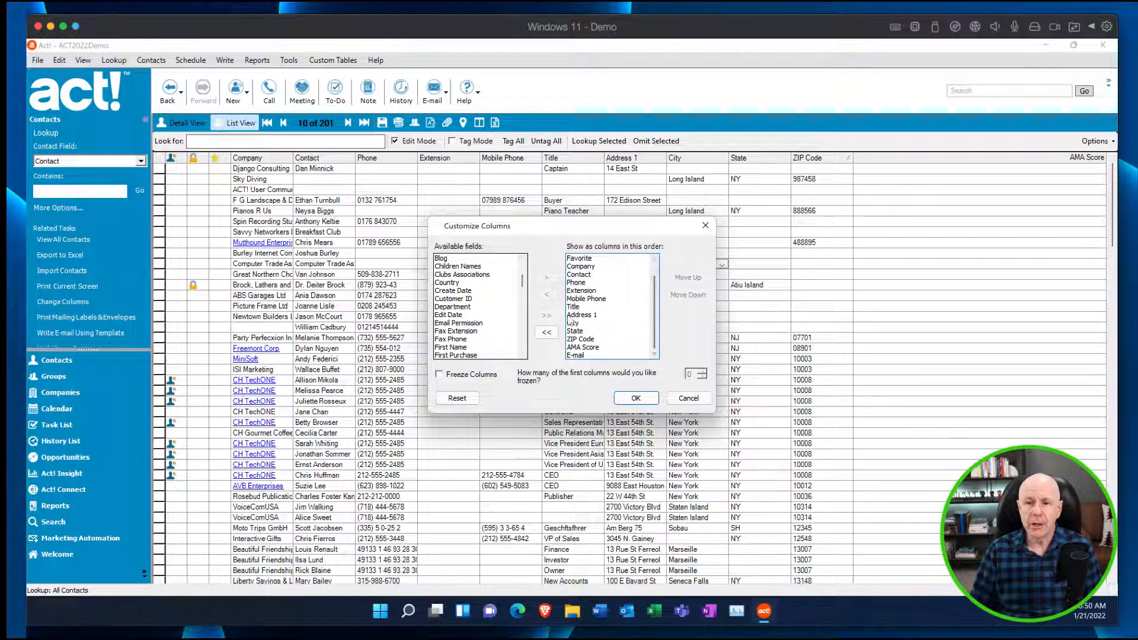
left_click(593, 354)
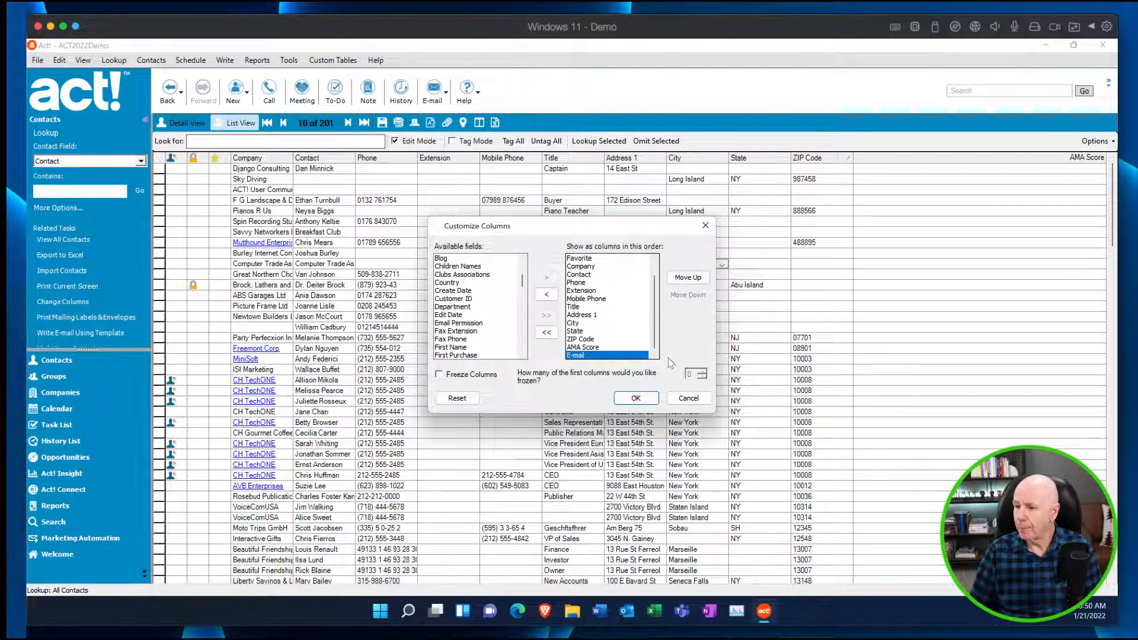
left_click(687, 279)
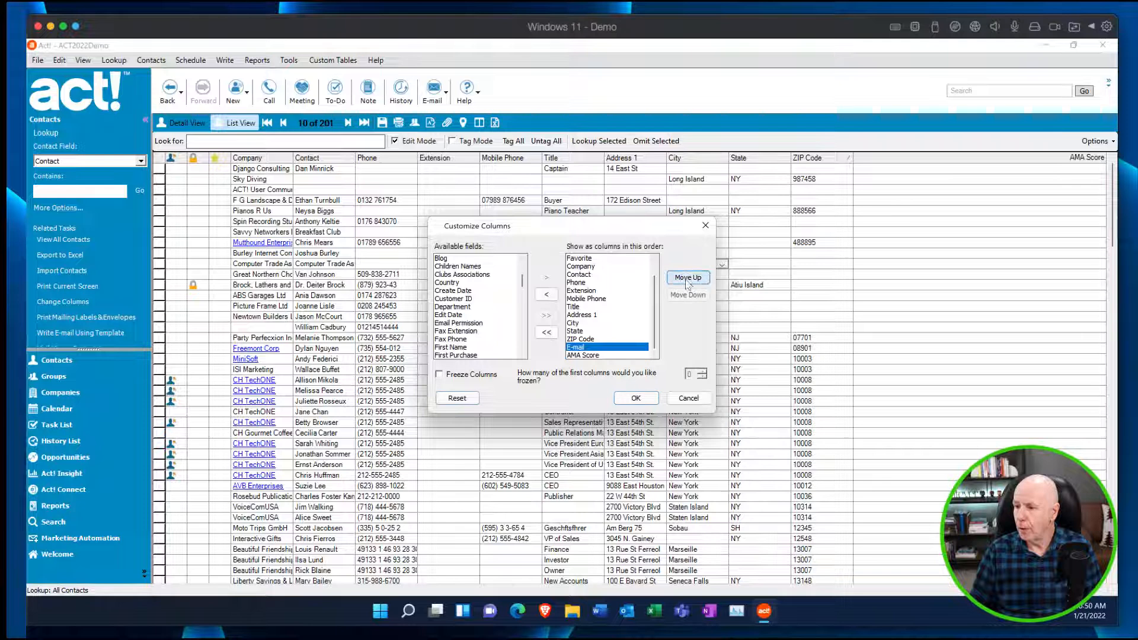
left_click(635, 398)
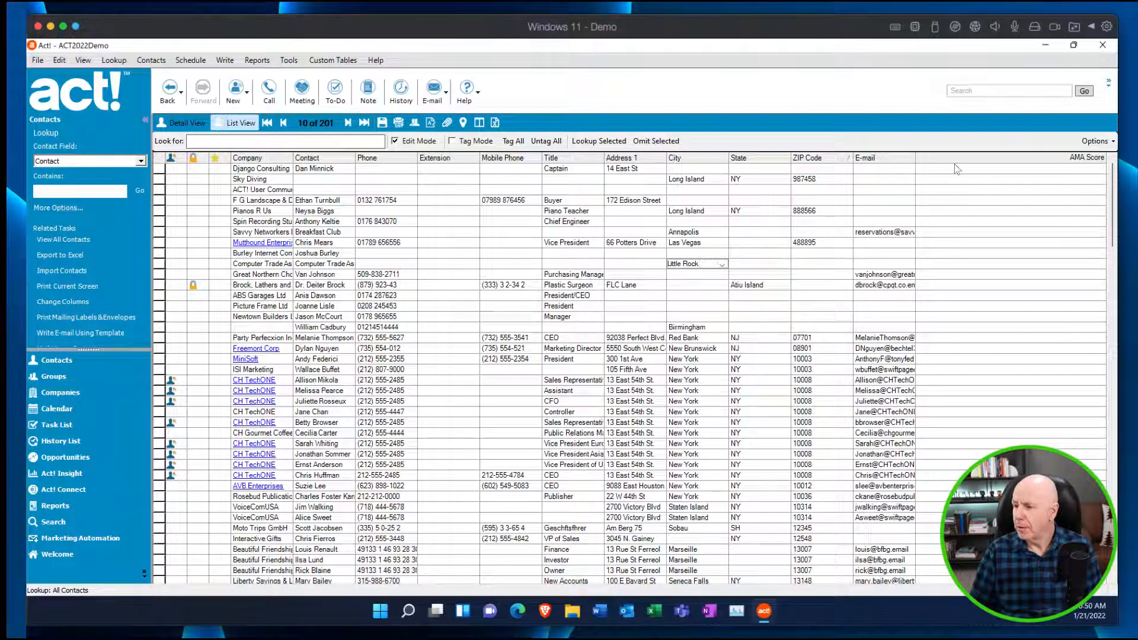
Widen the E-mail column so the addresses fit better, and turn Edit Mode off.
left_click_drag(915, 158, 963, 159)
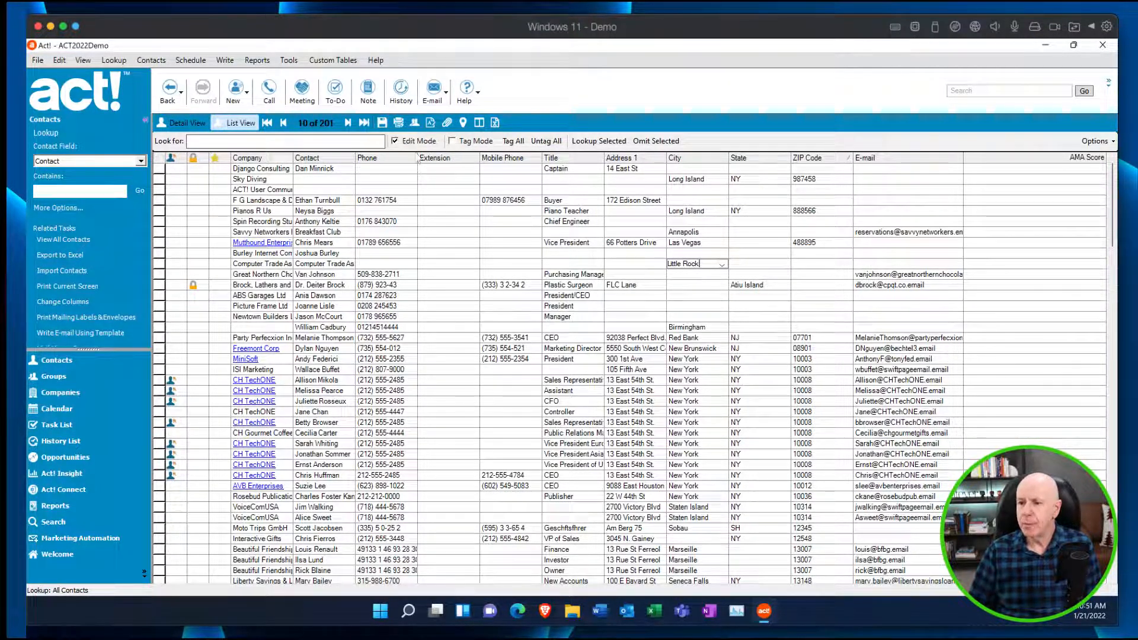
left_click(398, 142)
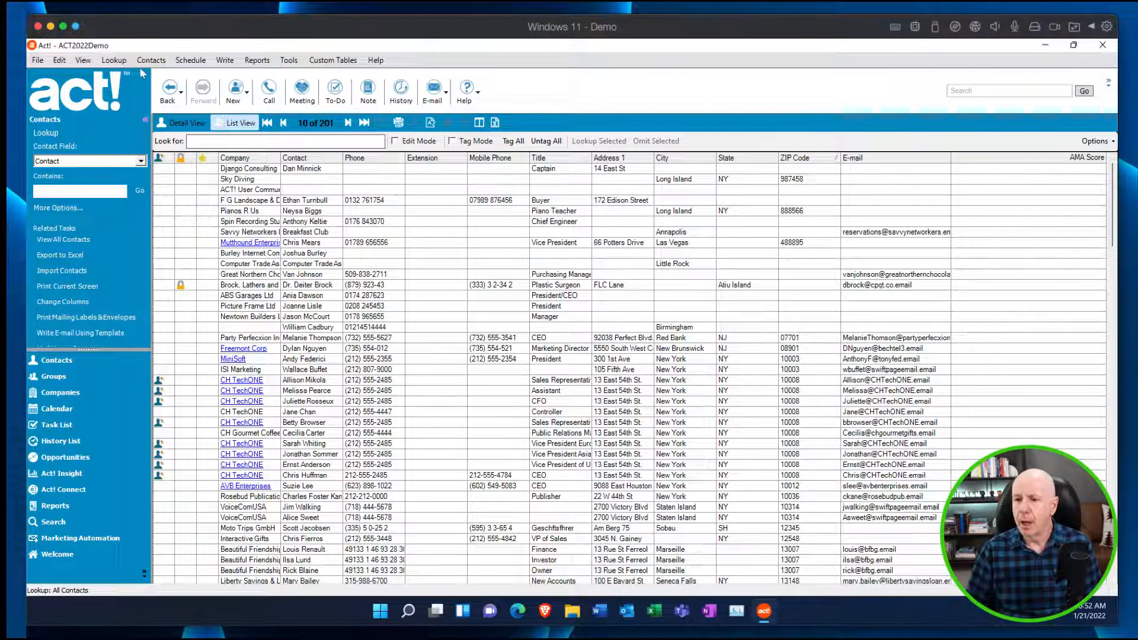
left_click(59, 60)
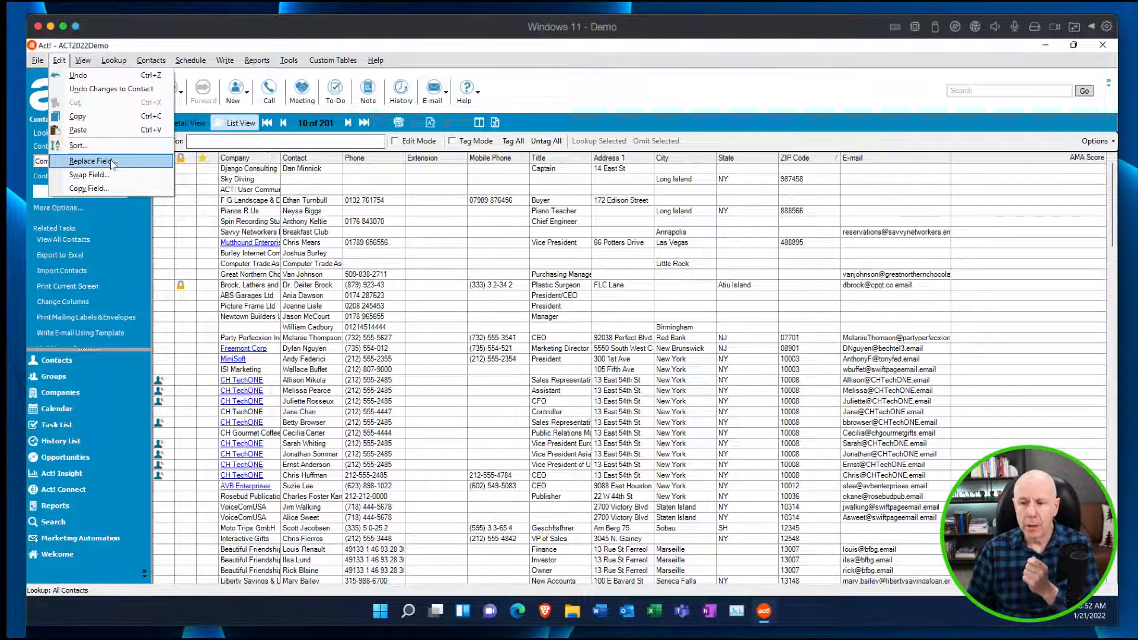
left_click(513, 70)
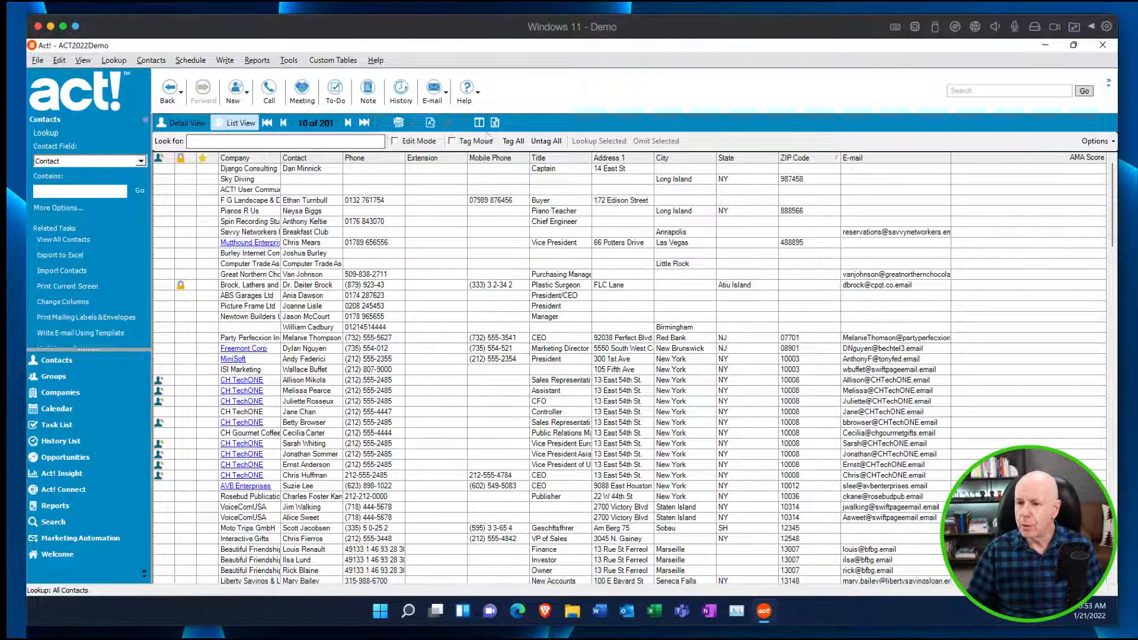
left_click(58, 61)
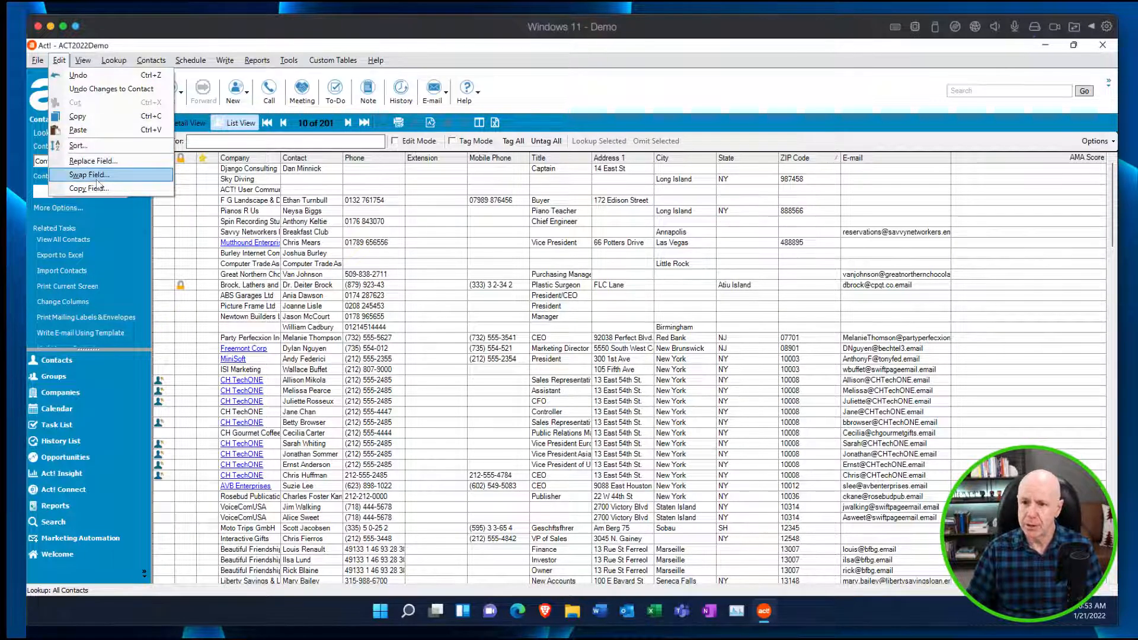
left_click(701, 284)
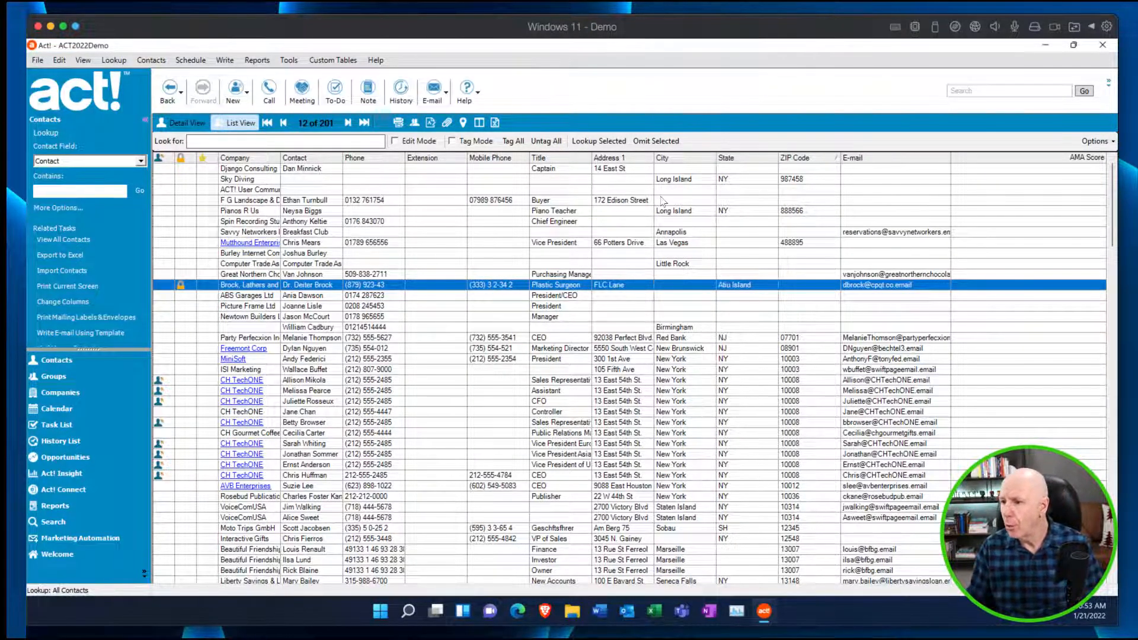
Add the ID/Status field to the displayed columns in the contact list's column customization.
left_click(1094, 141)
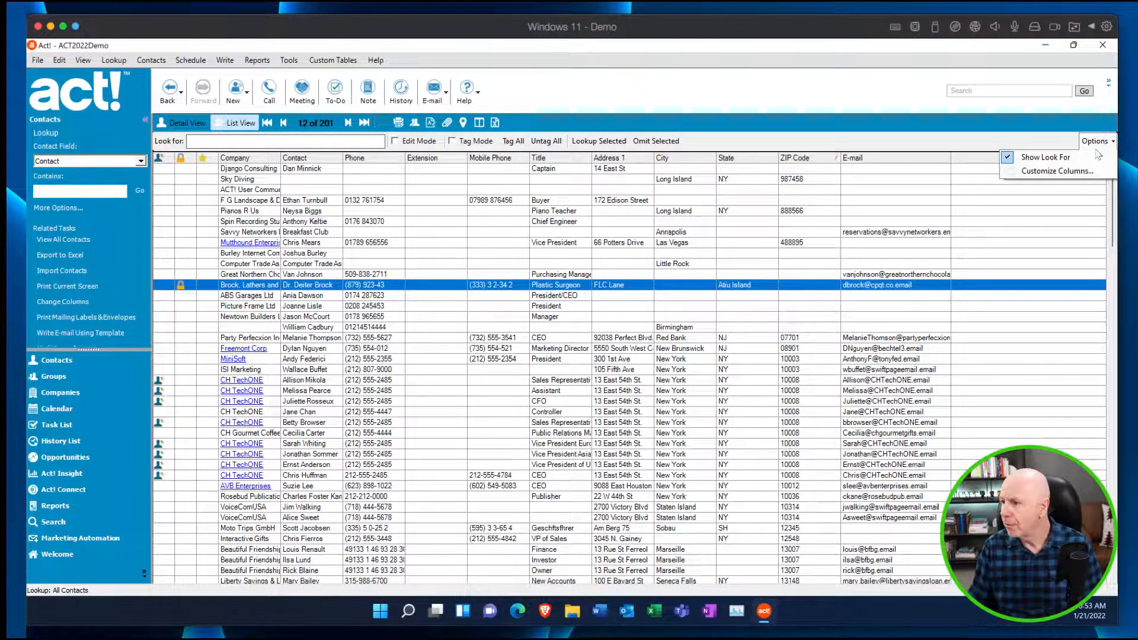
left_click(1040, 172)
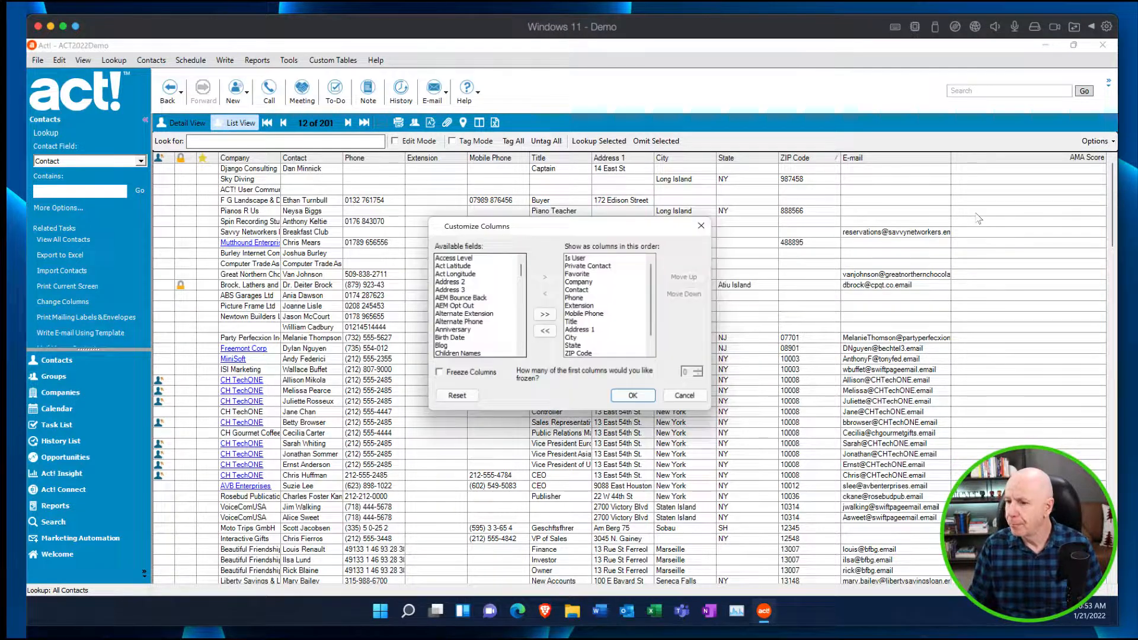
left_click(456, 307)
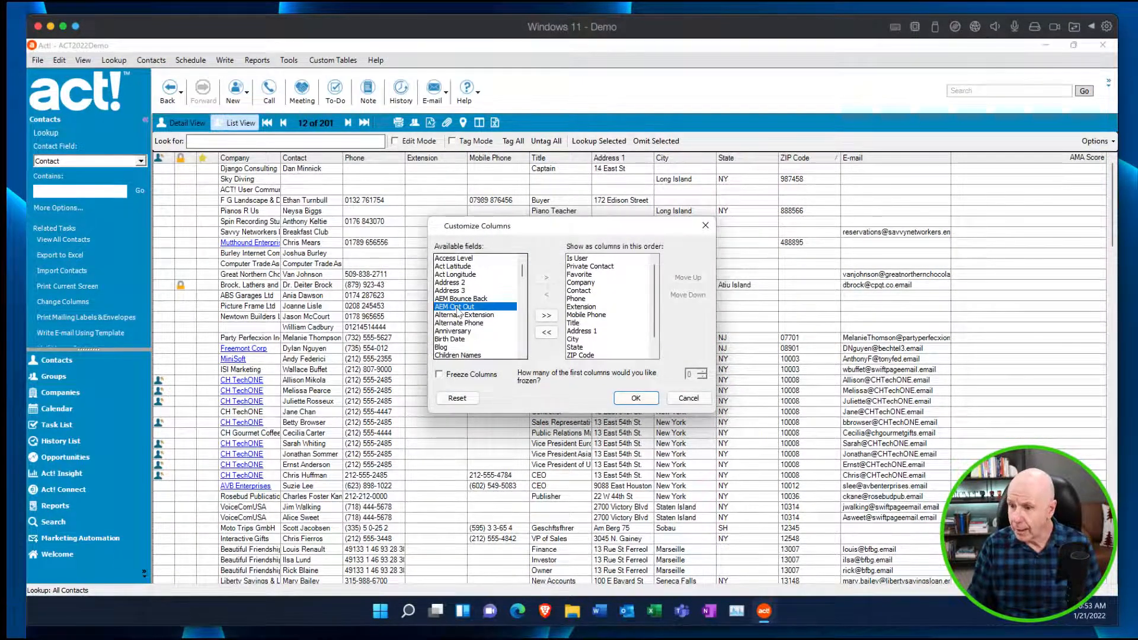
key("i")
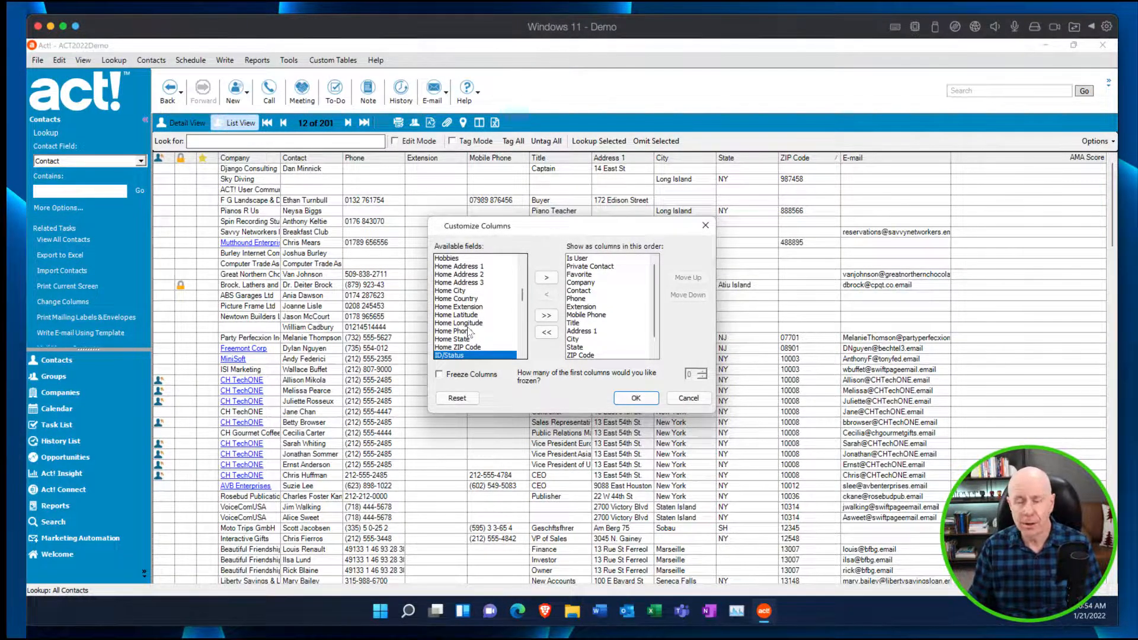
left_click(461, 290)
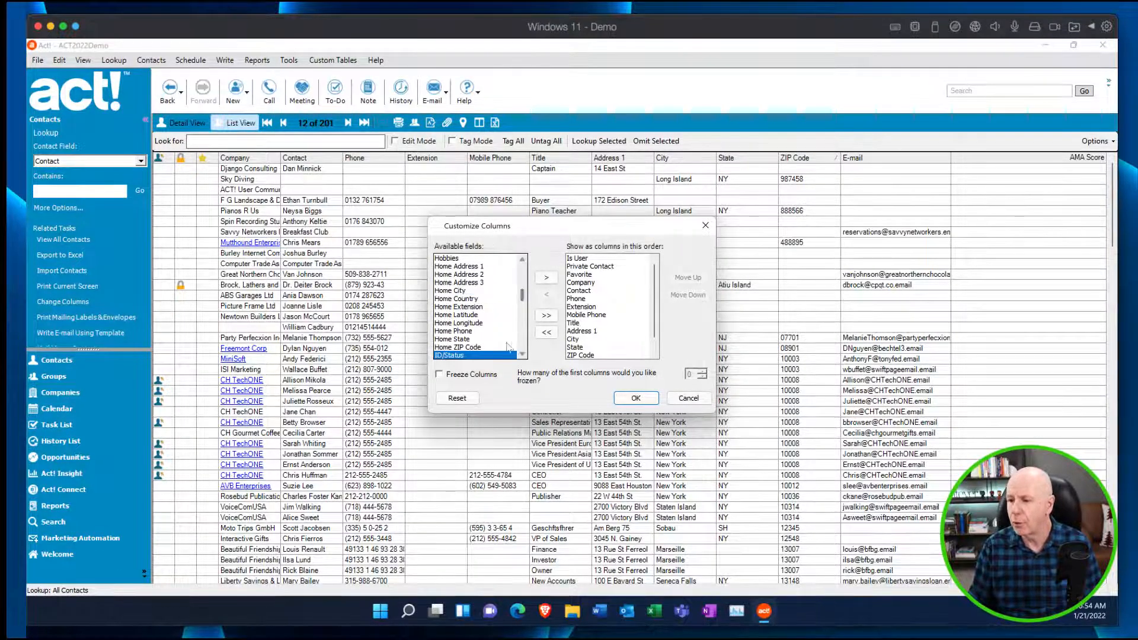
double_click(477, 355)
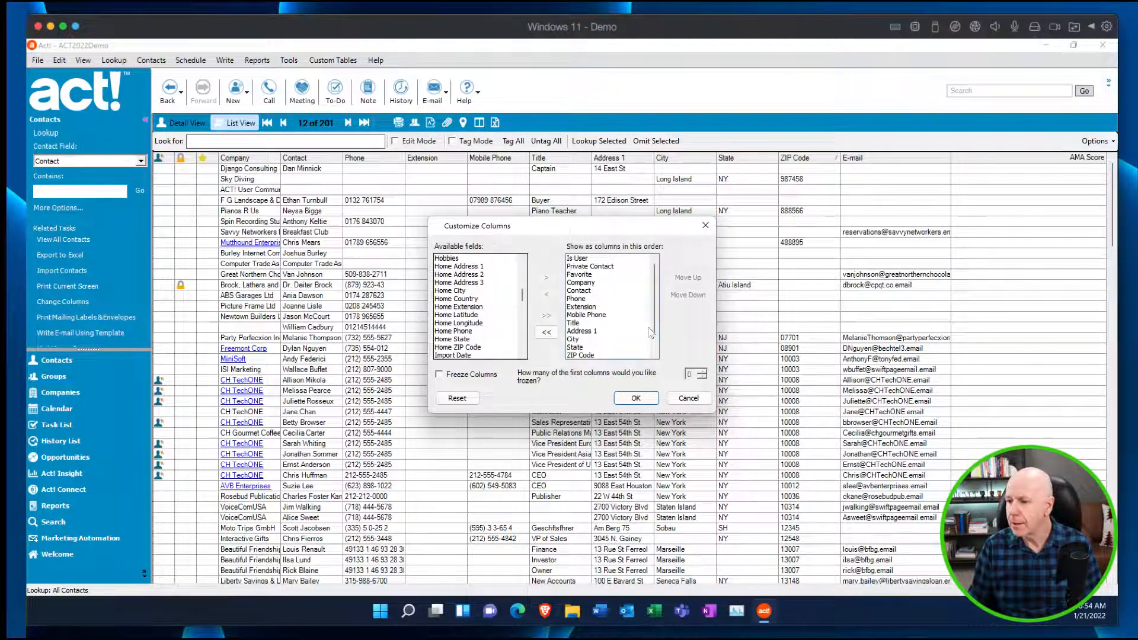
Place ID/Status directly after Contact in the column order, apply it, and widen the ID/Status column in the list.
scroll(654, 332, "down", 1)
left_click(583, 355)
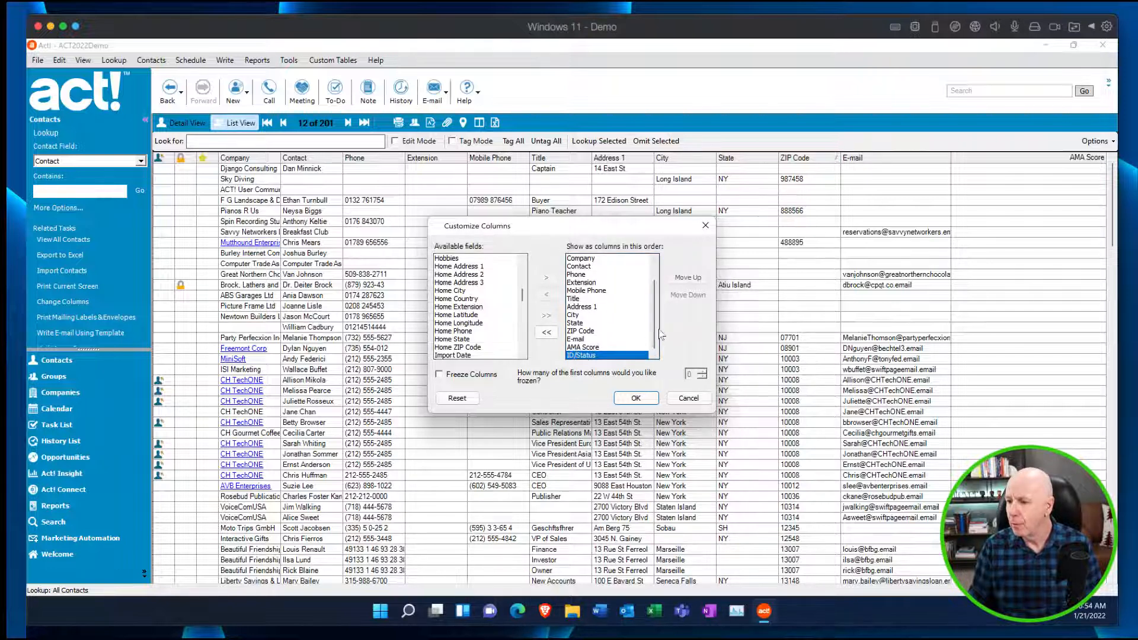
left_click(695, 280)
left_click(687, 278)
left_click(688, 278)
left_click(687, 278)
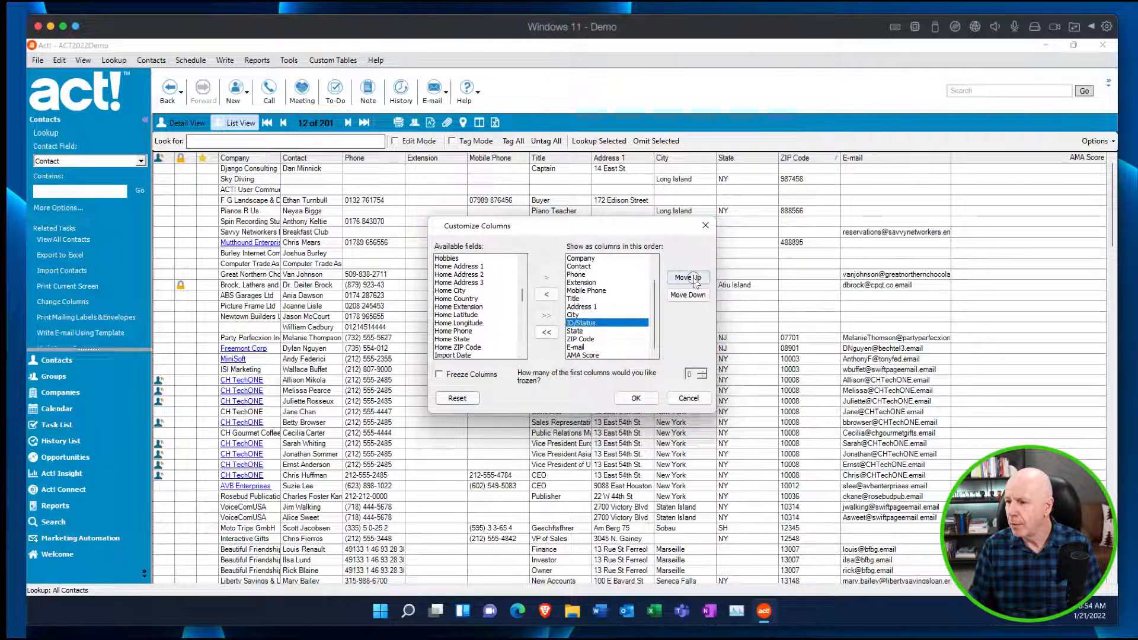
left_click(688, 278)
left_click(687, 278)
left_click(687, 278)
left_click(687, 278)
left_click(688, 278)
left_click(687, 278)
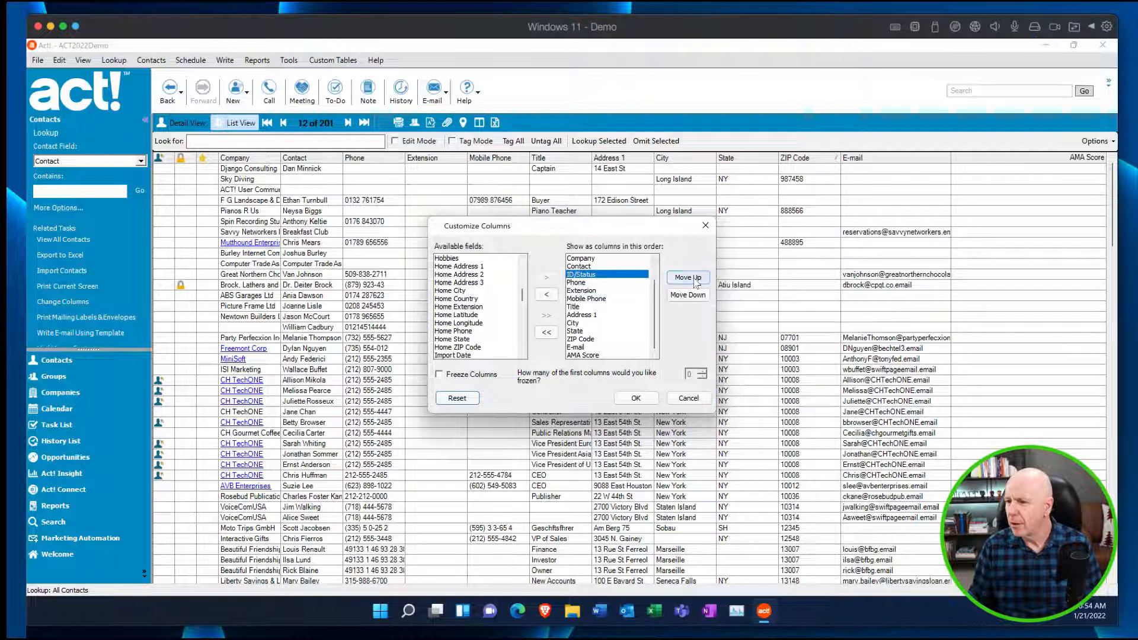
left_click(636, 398)
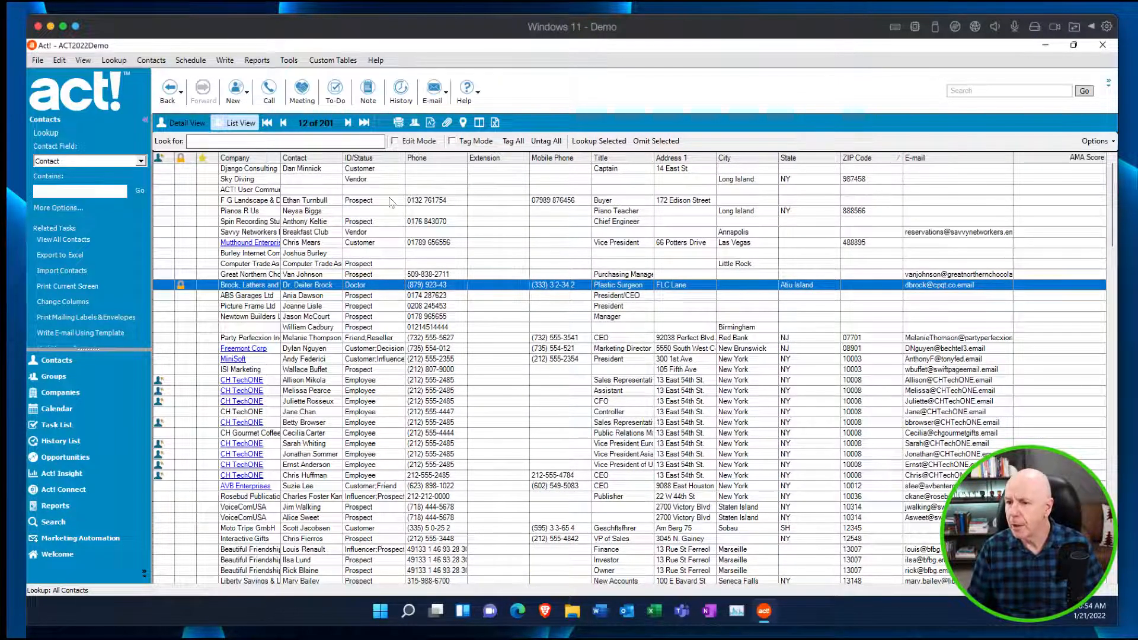
left_click_drag(407, 159, 462, 157)
scroll(477, 317, "right", 1)
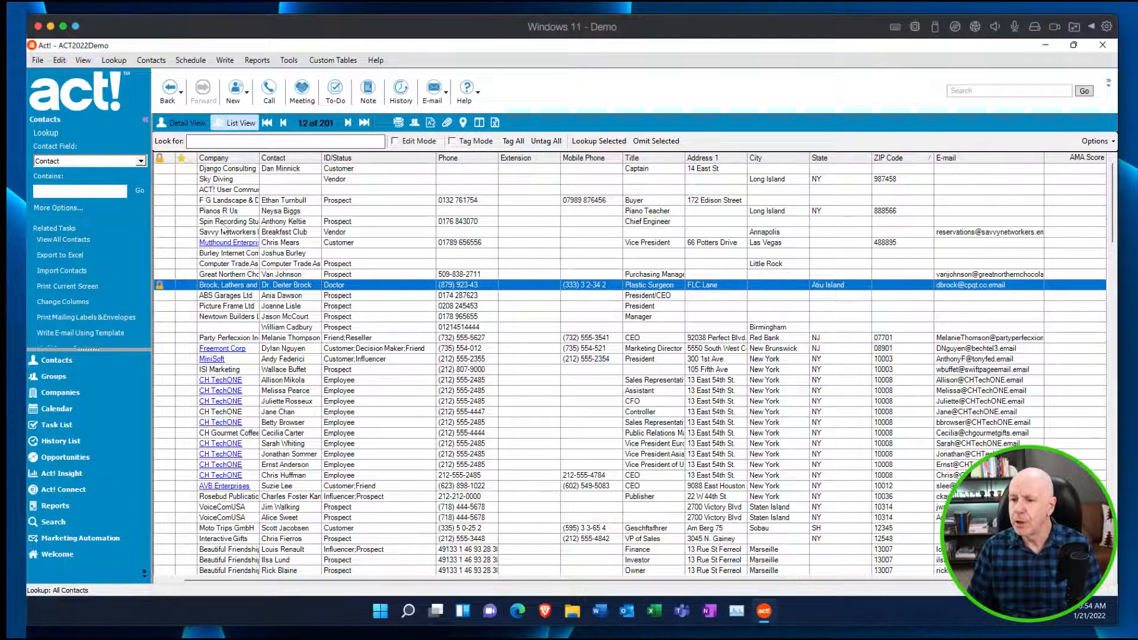
From a CH TechONE contact's record, look up all contacts whose ID/Status contains Employee.
double_click(347, 382)
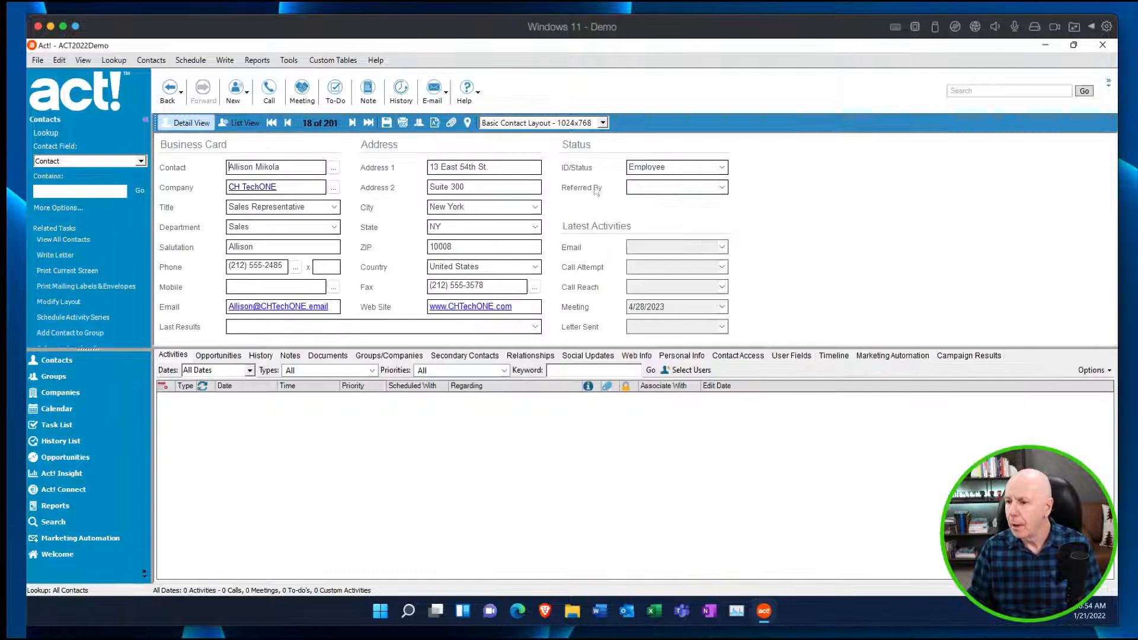
right_click(650, 166)
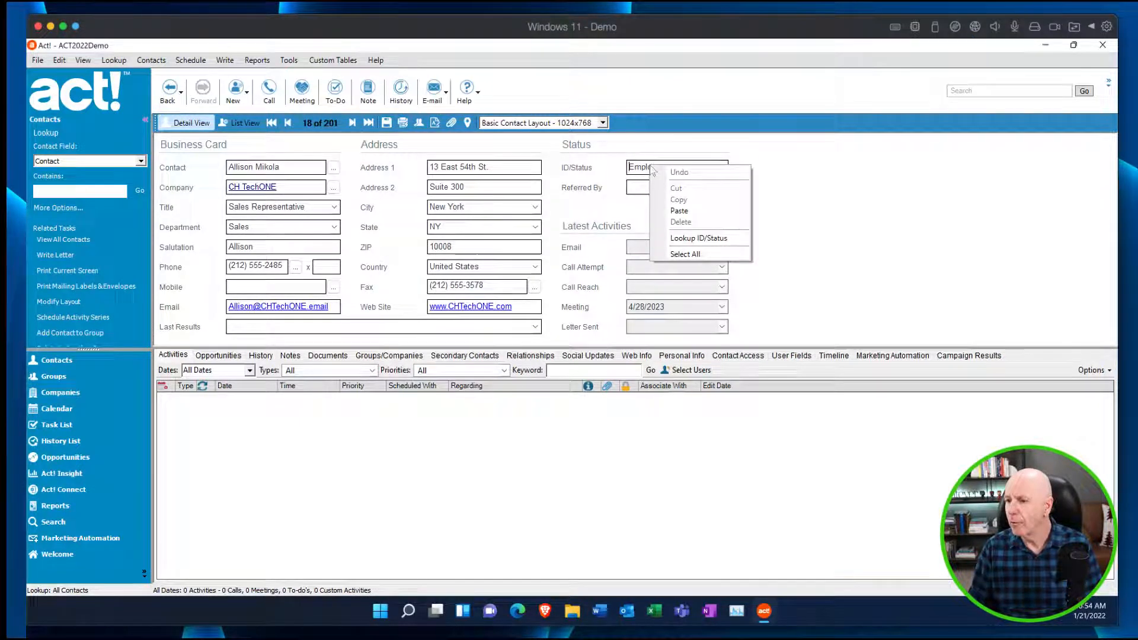
left_click(699, 238)
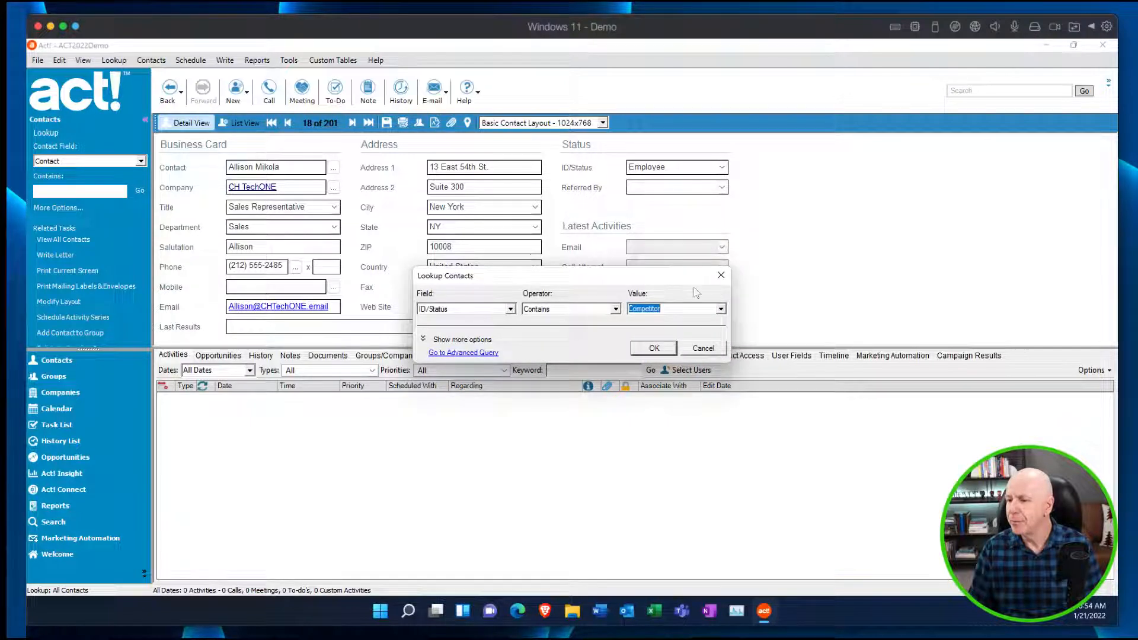
left_click(720, 308)
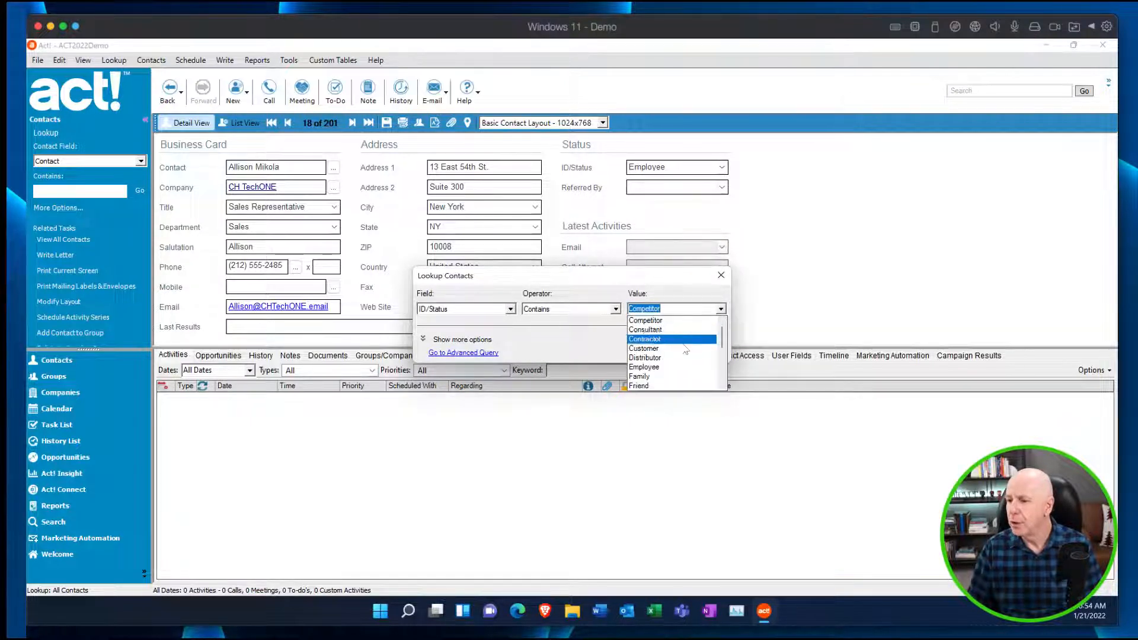
left_click(670, 367)
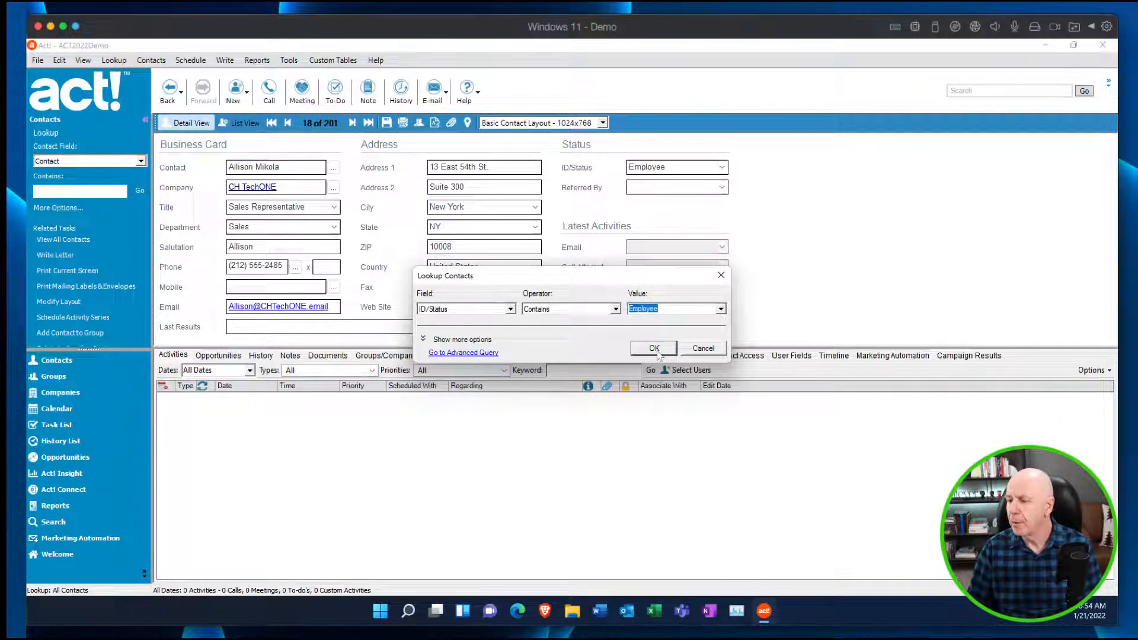
left_click(655, 348)
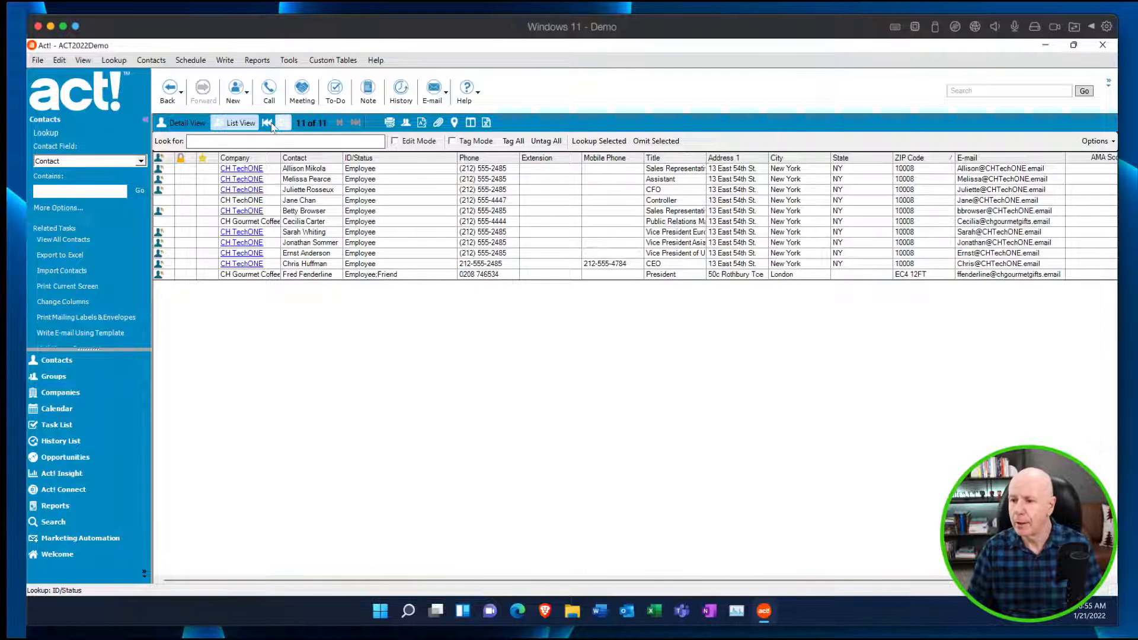
From the full contact list sorted by ID/Status, look up only the selected contacts whose status includes Employee.
left_click(70, 241)
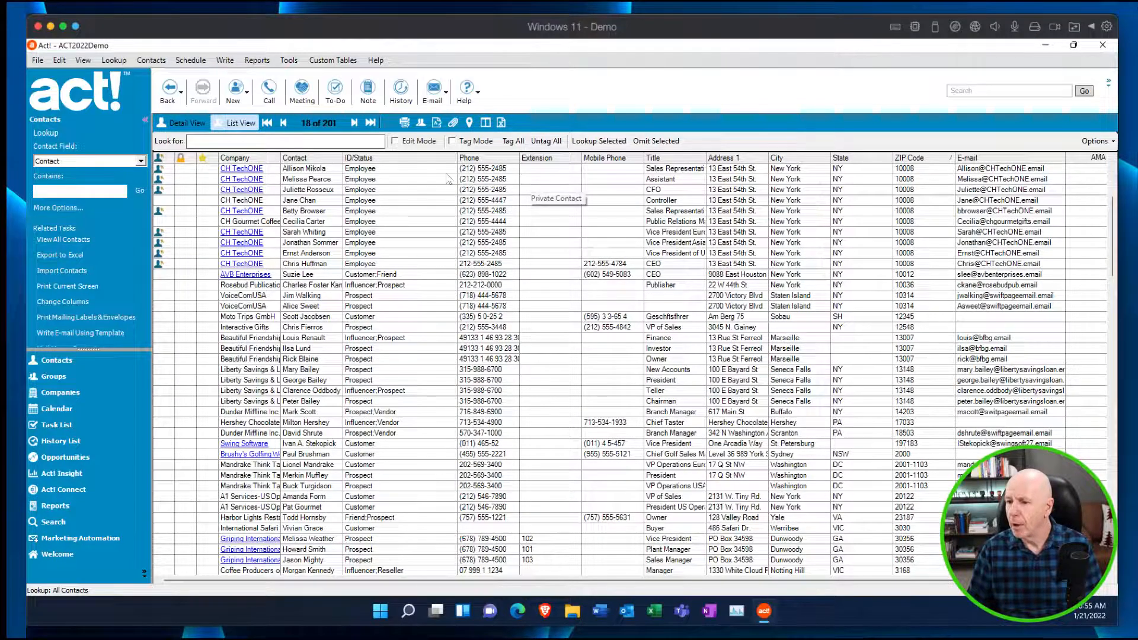
left_click(393, 161)
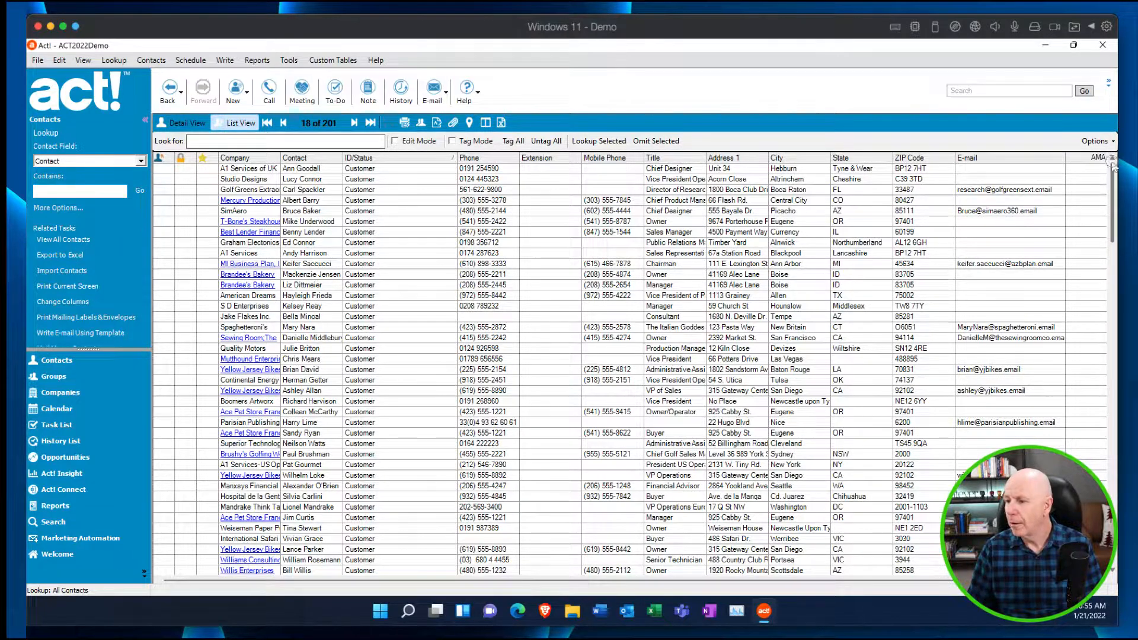
scroll(1112, 224, "down", 5)
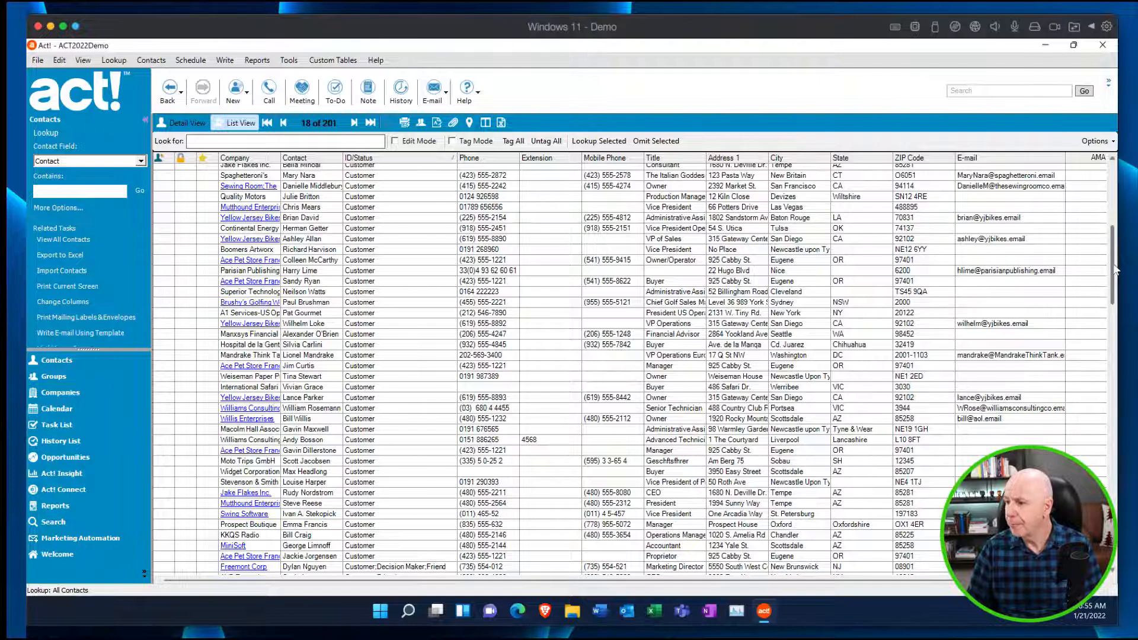
left_click_drag(1115, 265, 1114, 318)
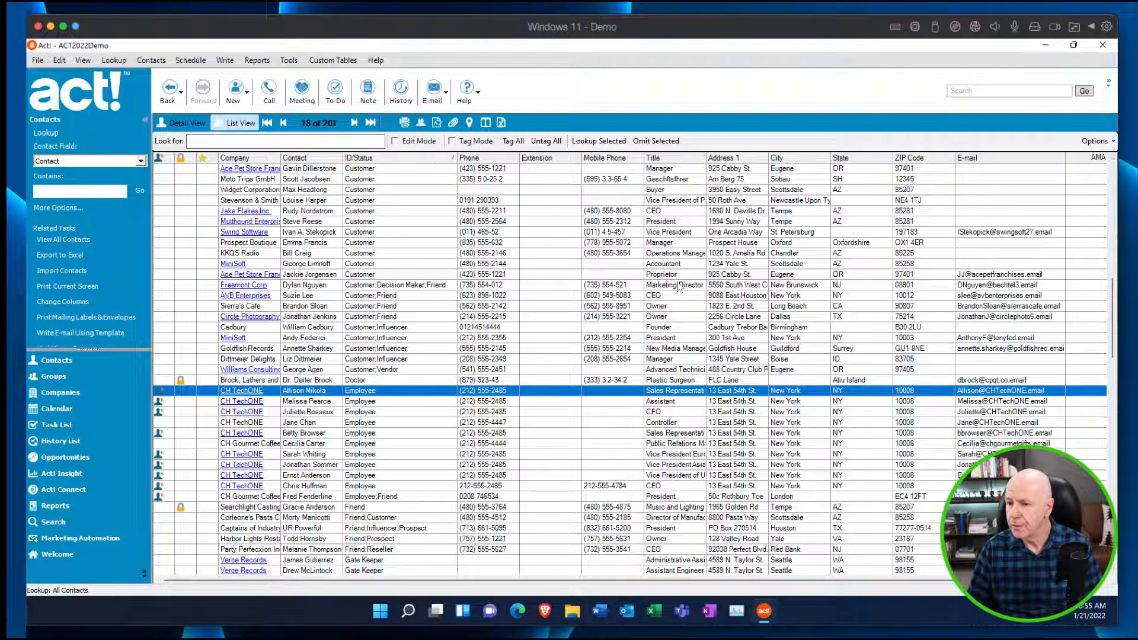
left_click_drag(401, 393, 397, 489)
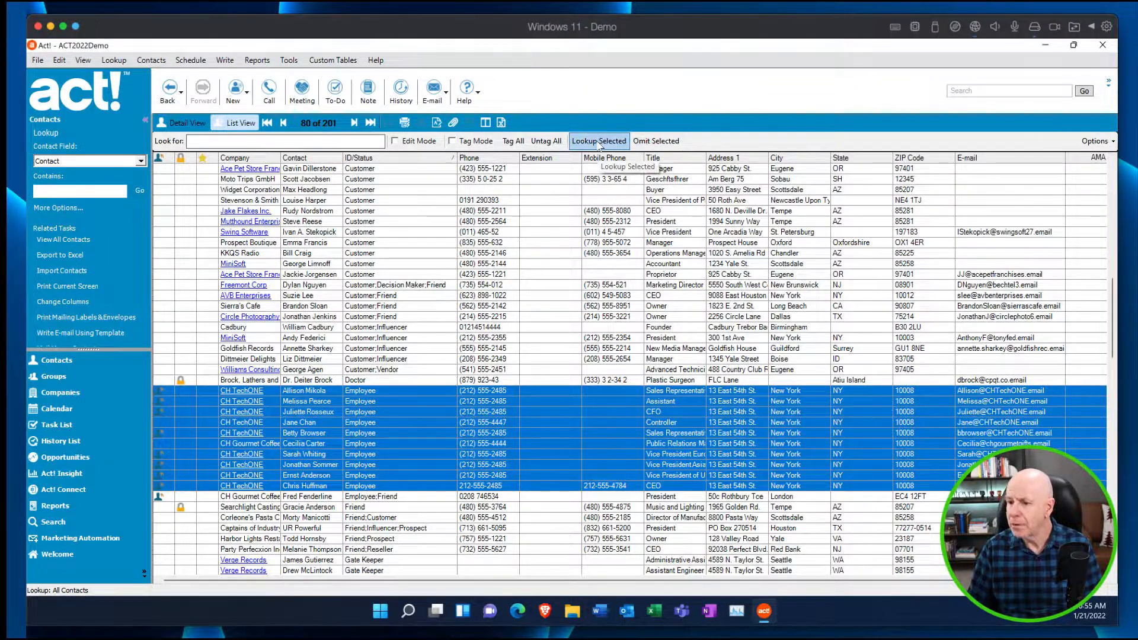
left_click(412, 519)
left_click_drag(370, 395, 372, 500)
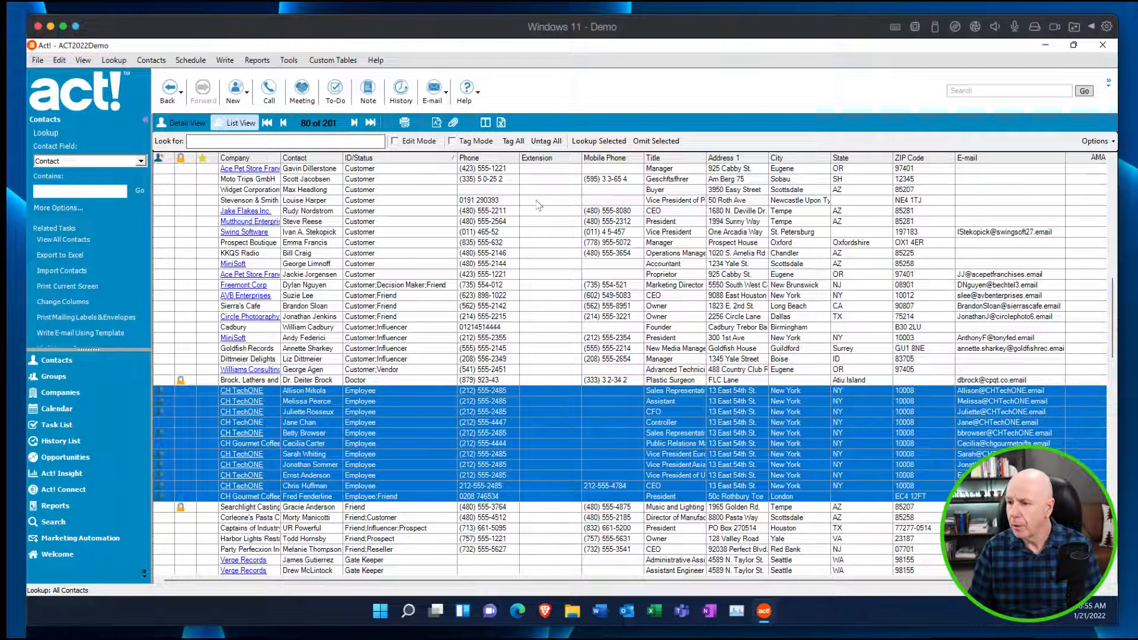
left_click(588, 149)
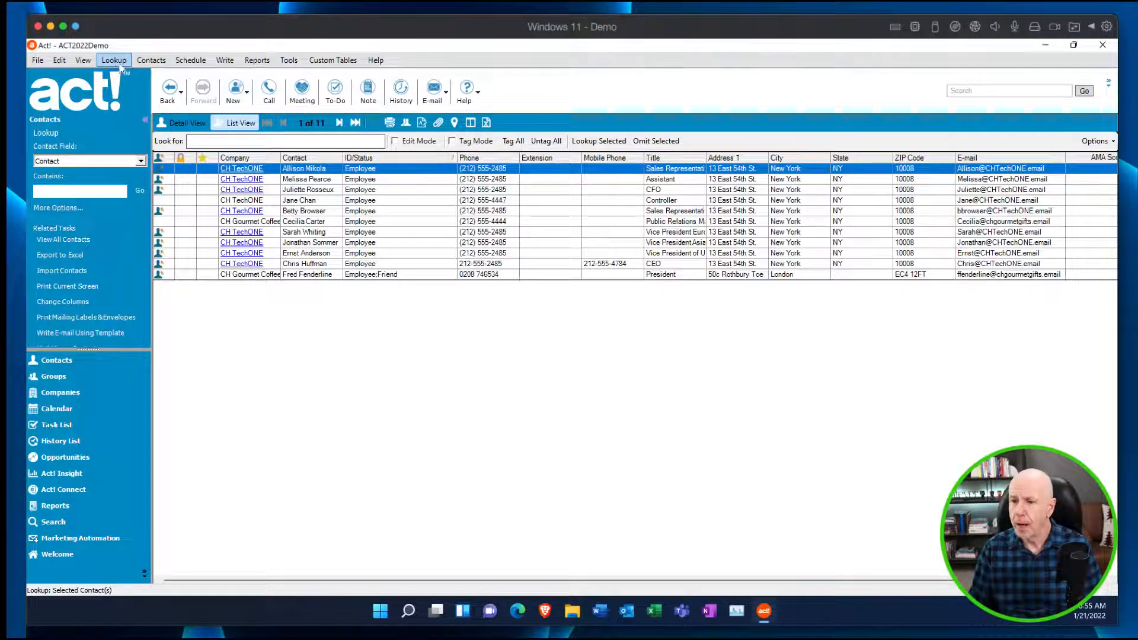
Replace the ID/Status field with Staff for all contacts in the current lookup and accept the change.
left_click(60, 61)
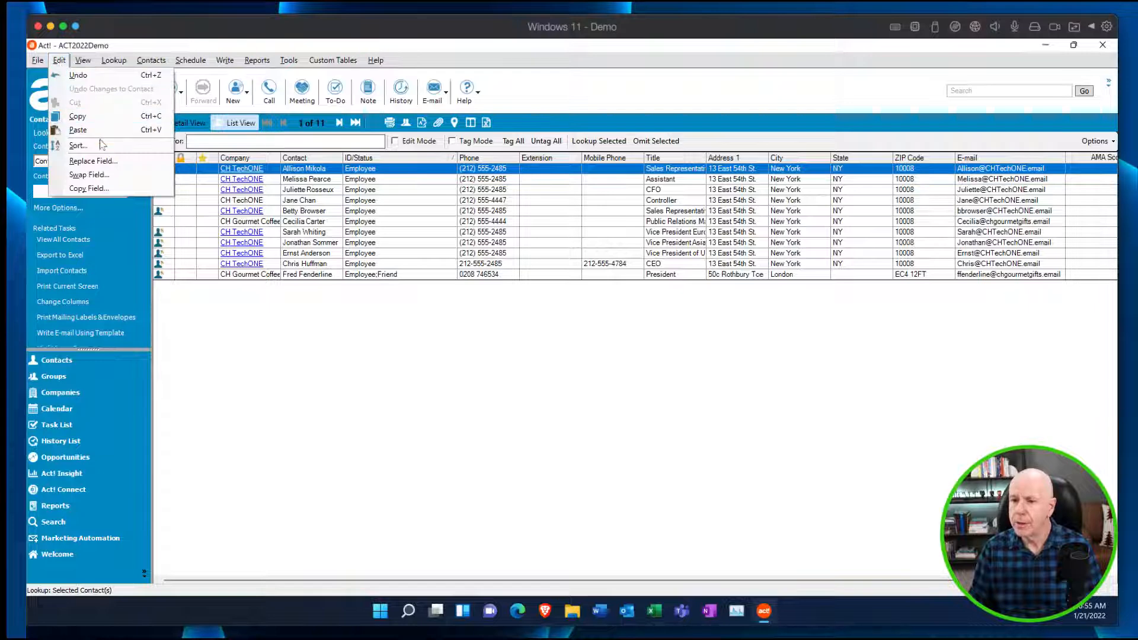
left_click(94, 160)
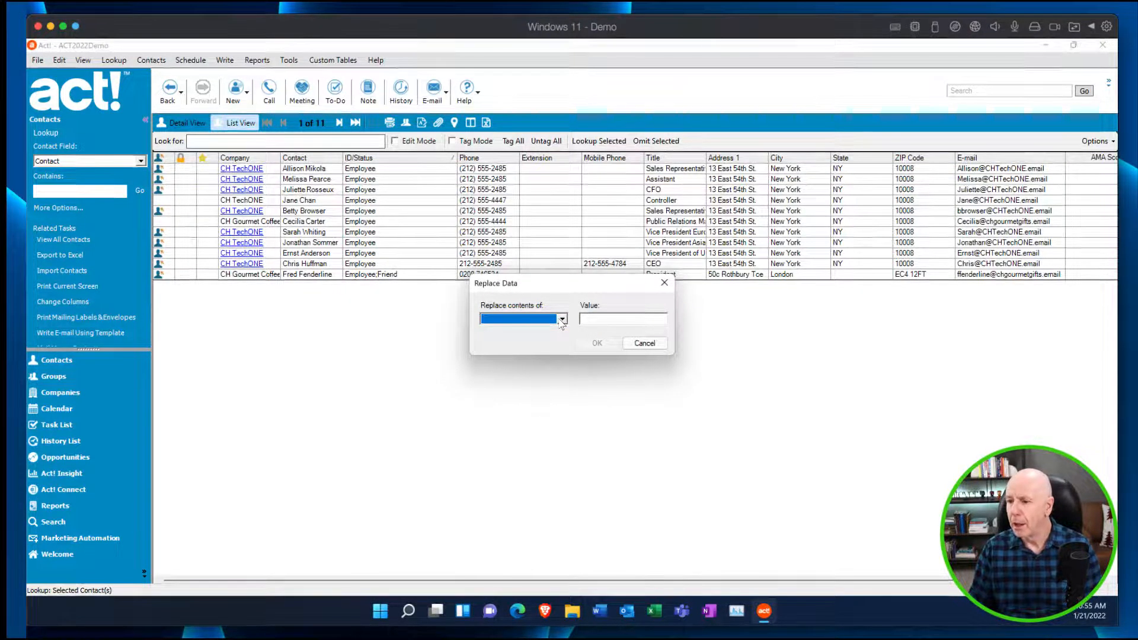
left_click(562, 319)
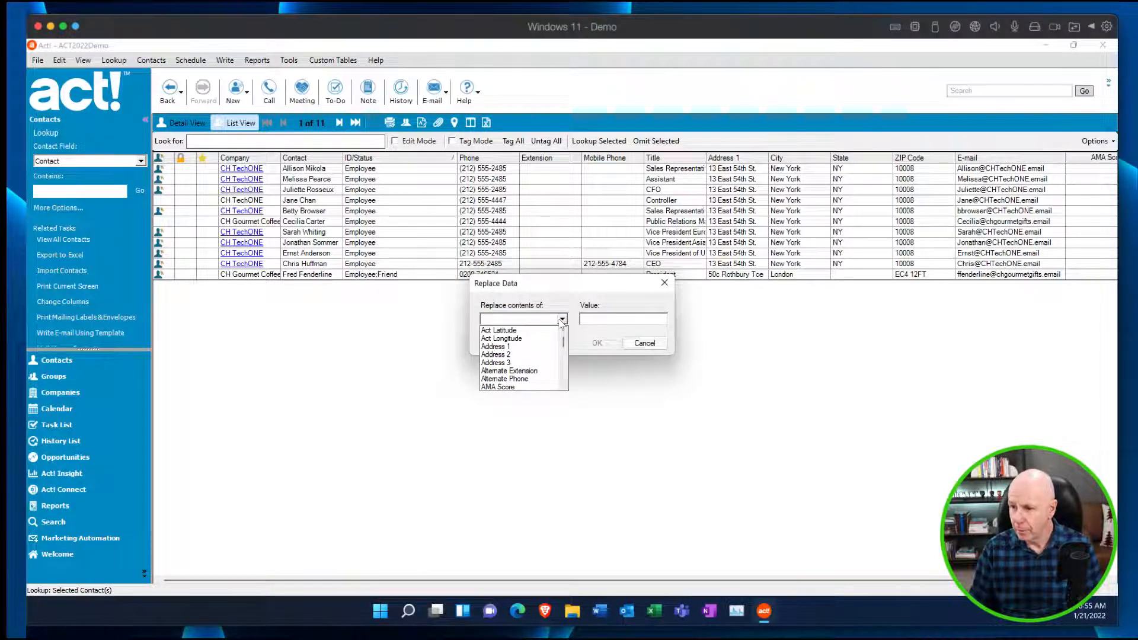
key("i")
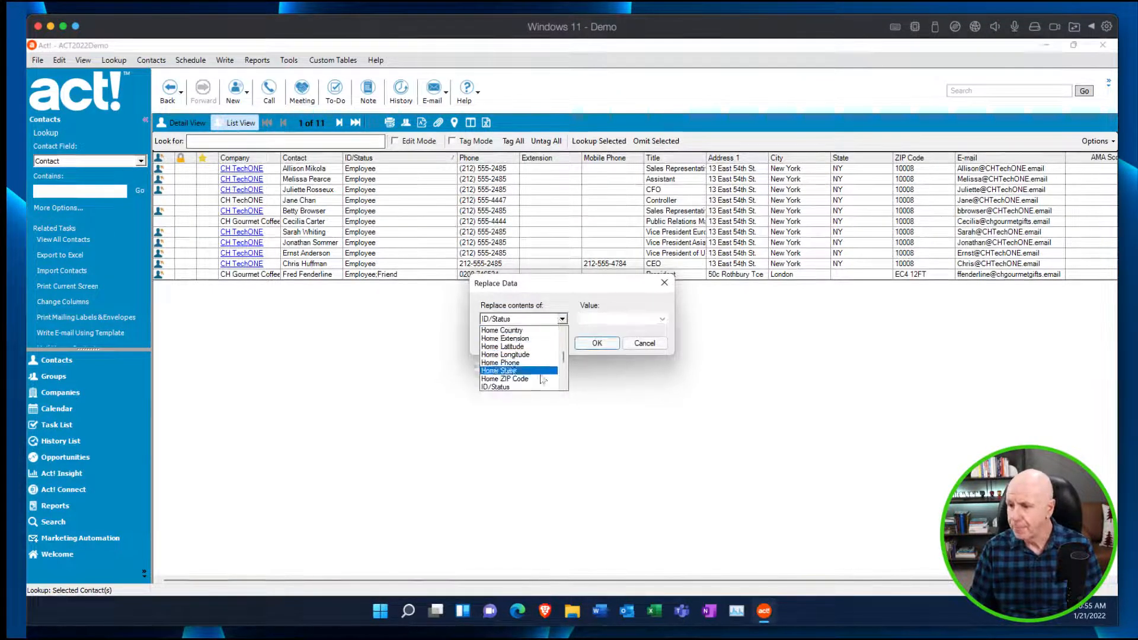
left_click(521, 387)
left_click(630, 319)
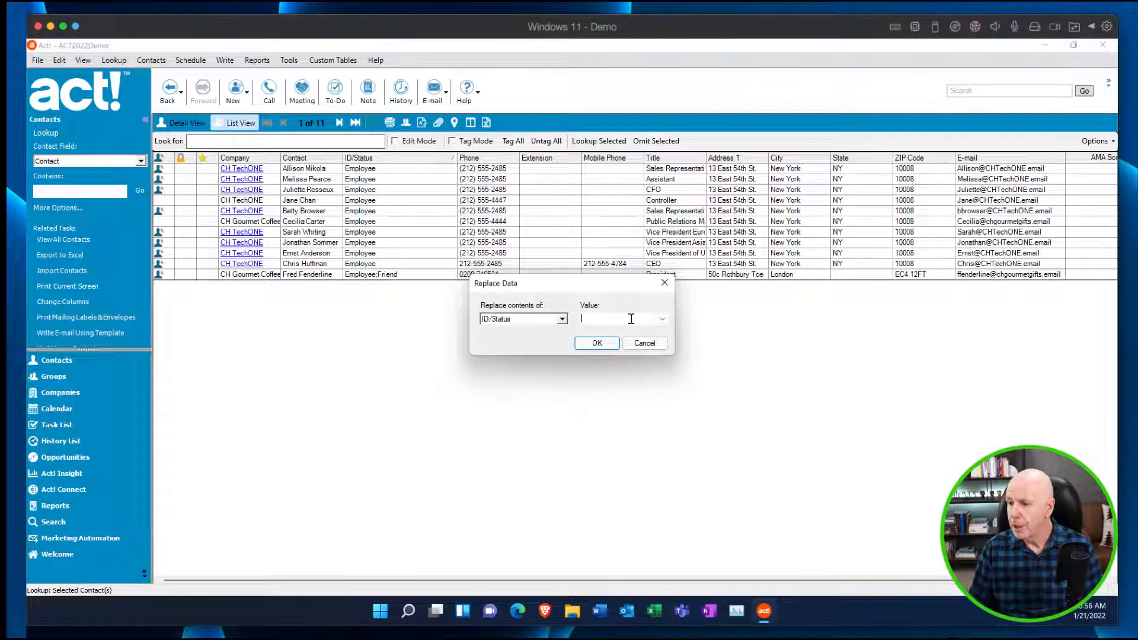
type("Staff")
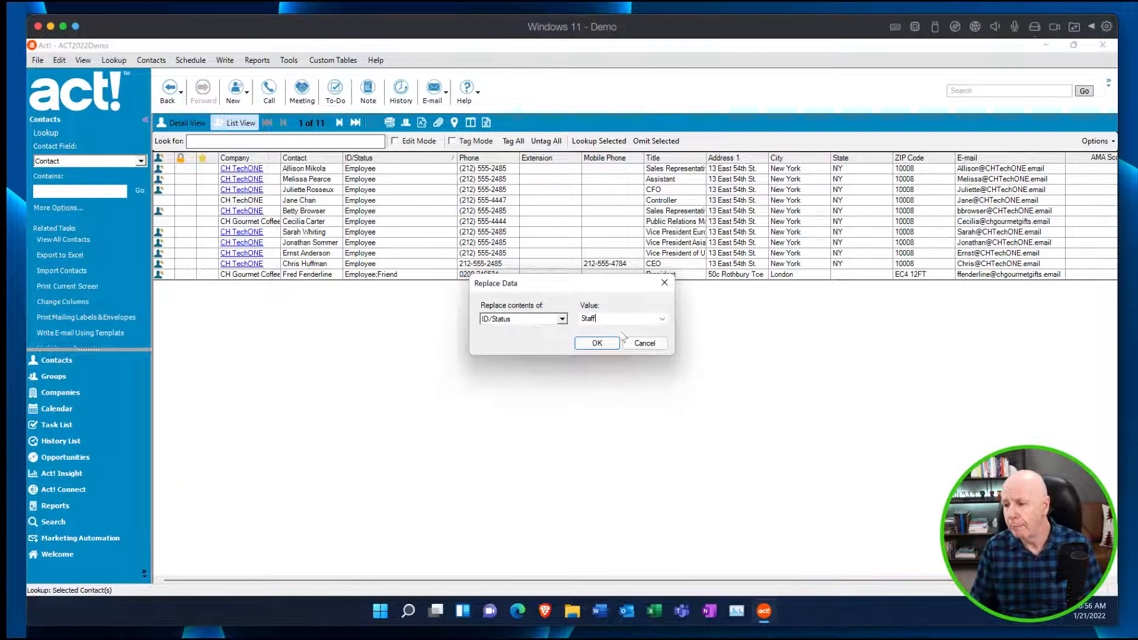
left_click(597, 343)
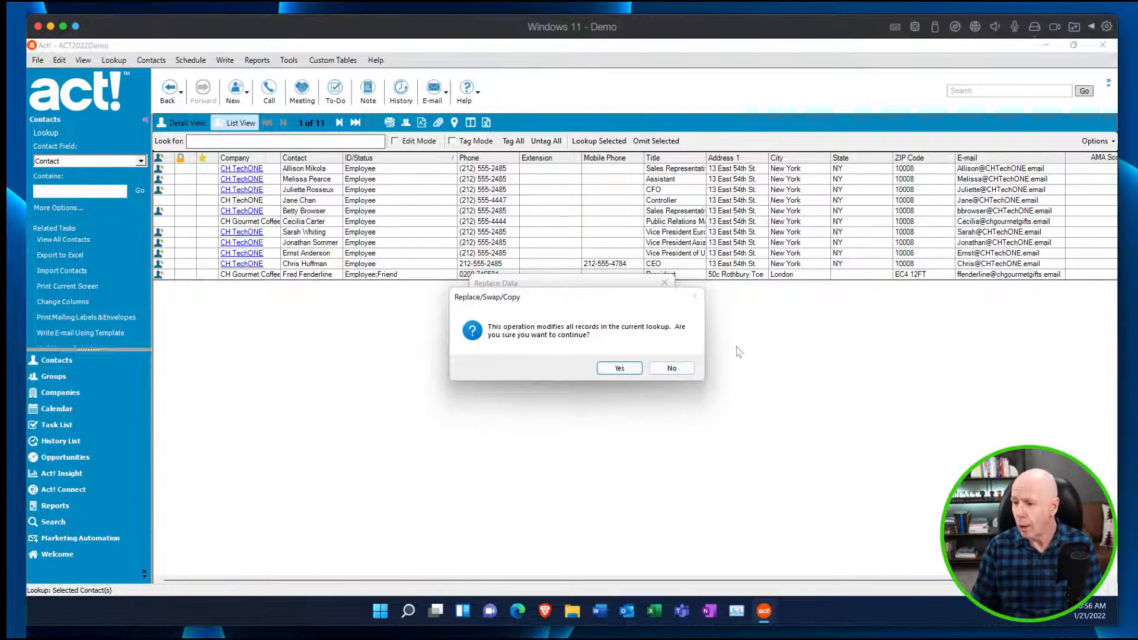
left_click(628, 369)
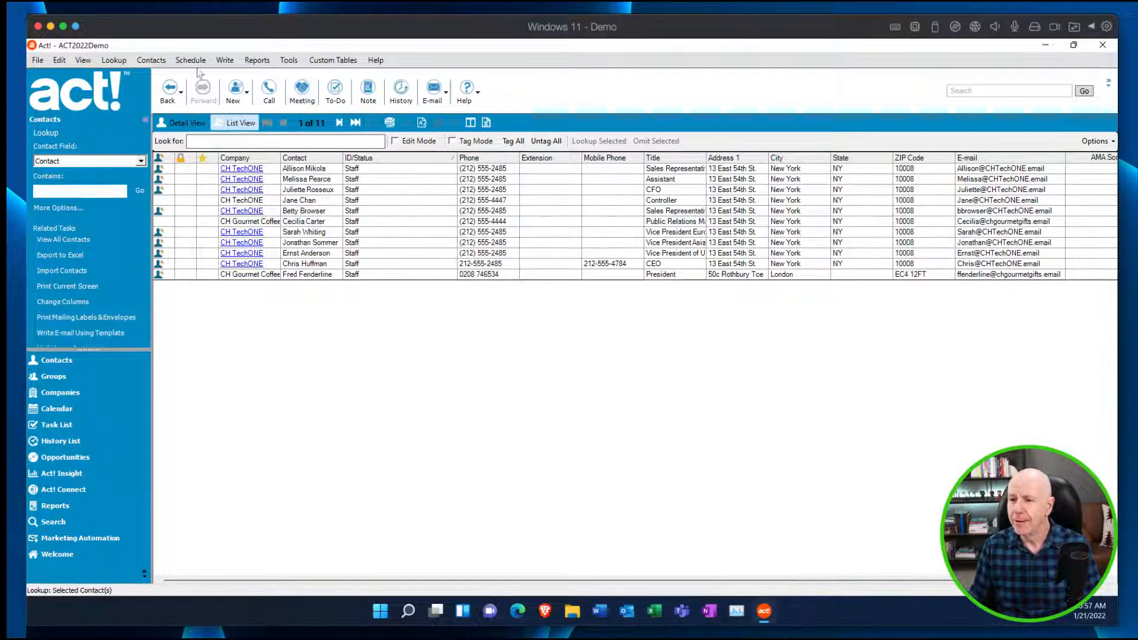
From the full contact list sorted by Mobile Phone in descending order, look up only the contacts that have a mobile number.
left_click(70, 240)
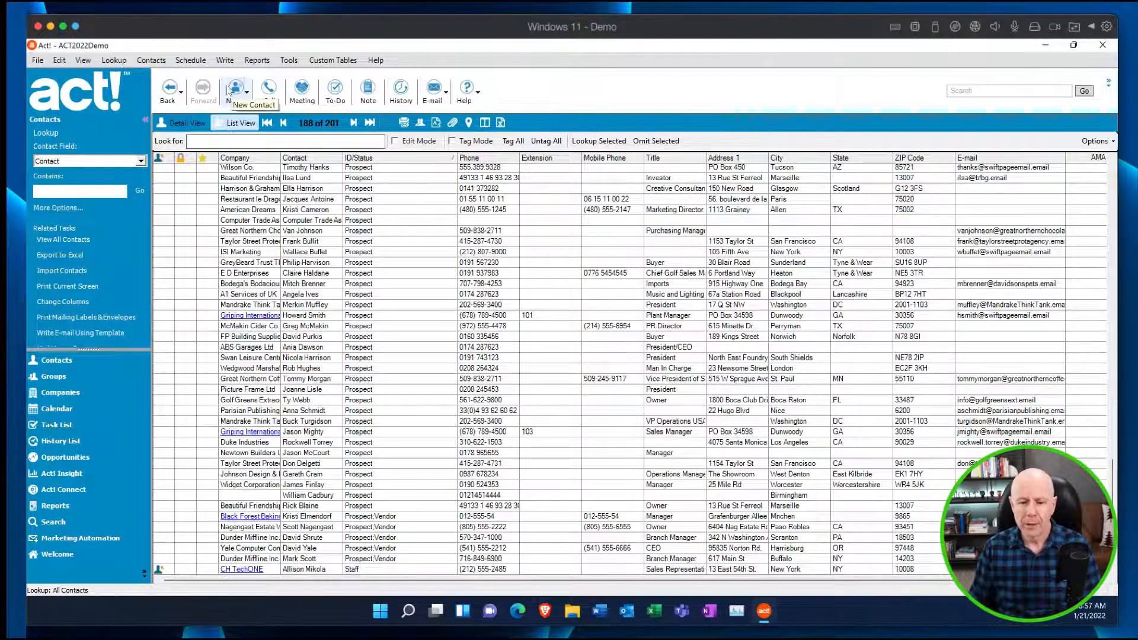
left_click(59, 60)
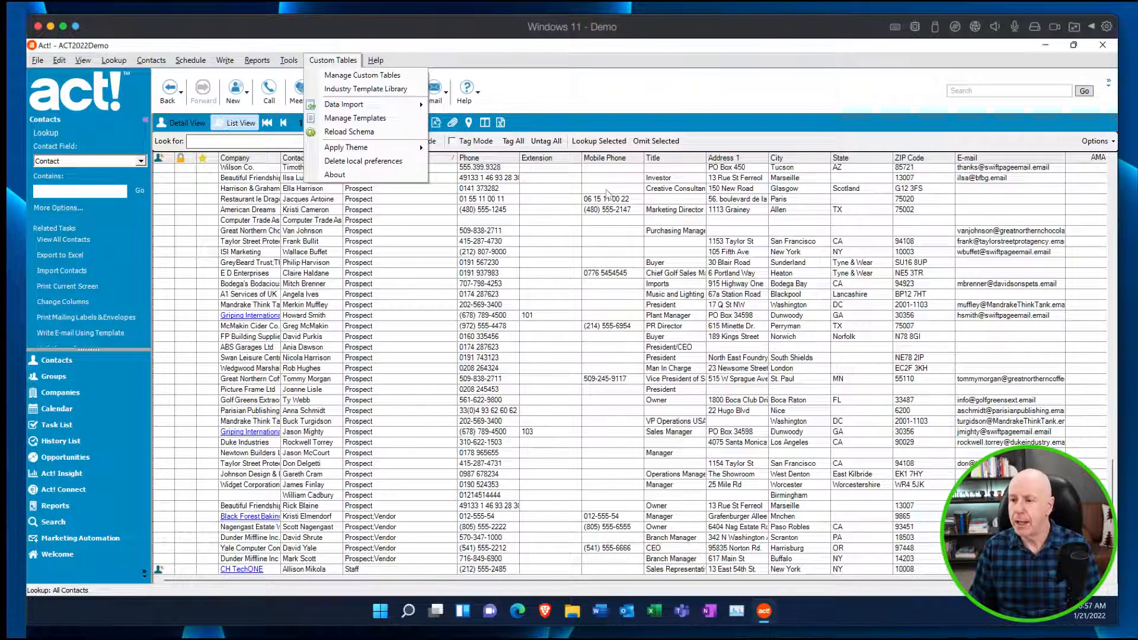
left_click(611, 159)
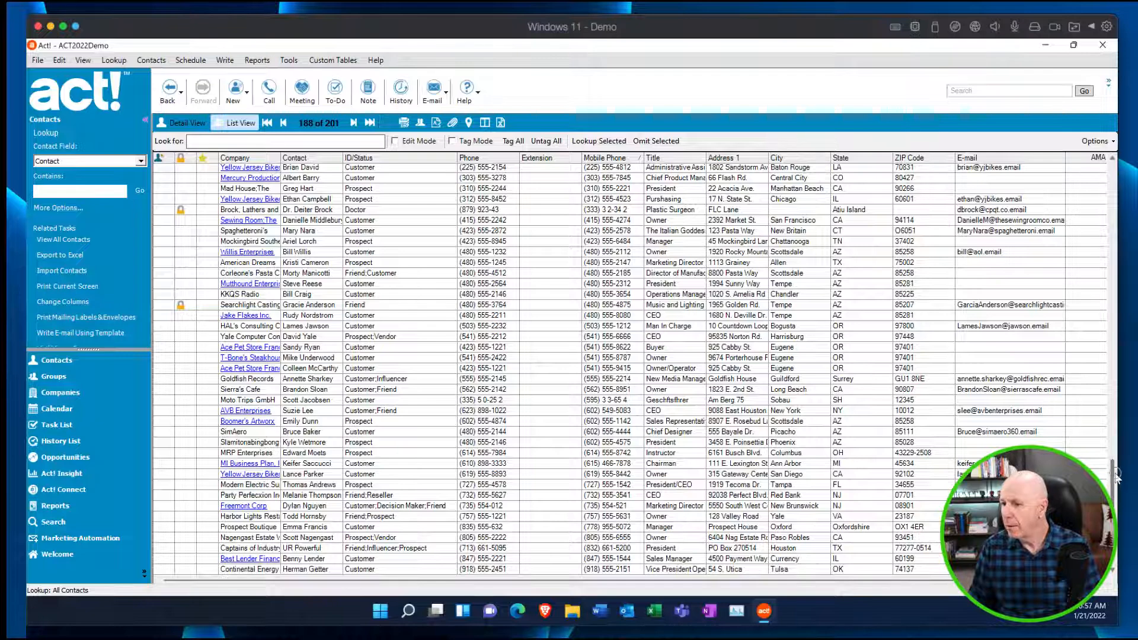
left_click_drag(1117, 474, 1113, 385)
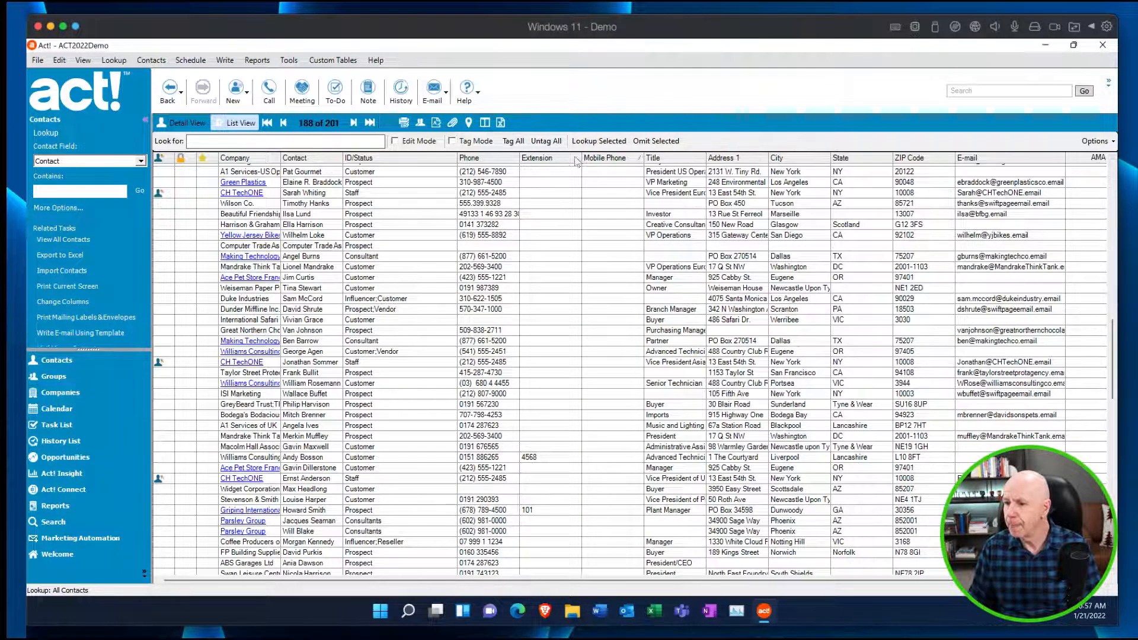
scroll(605, 237, "down", 3)
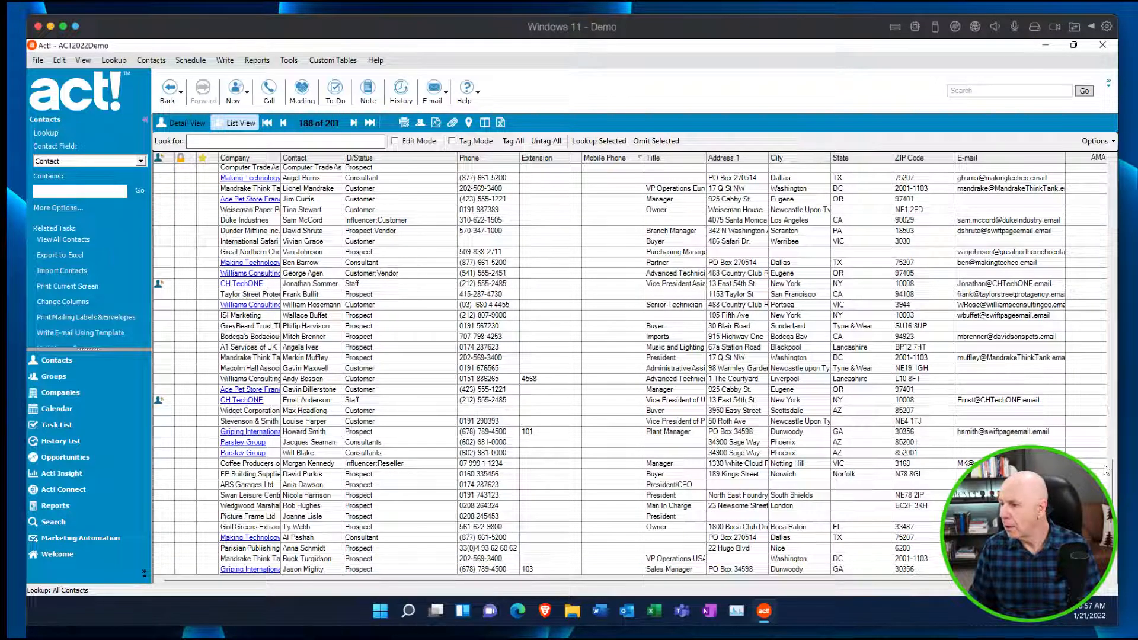
left_click(1094, 159)
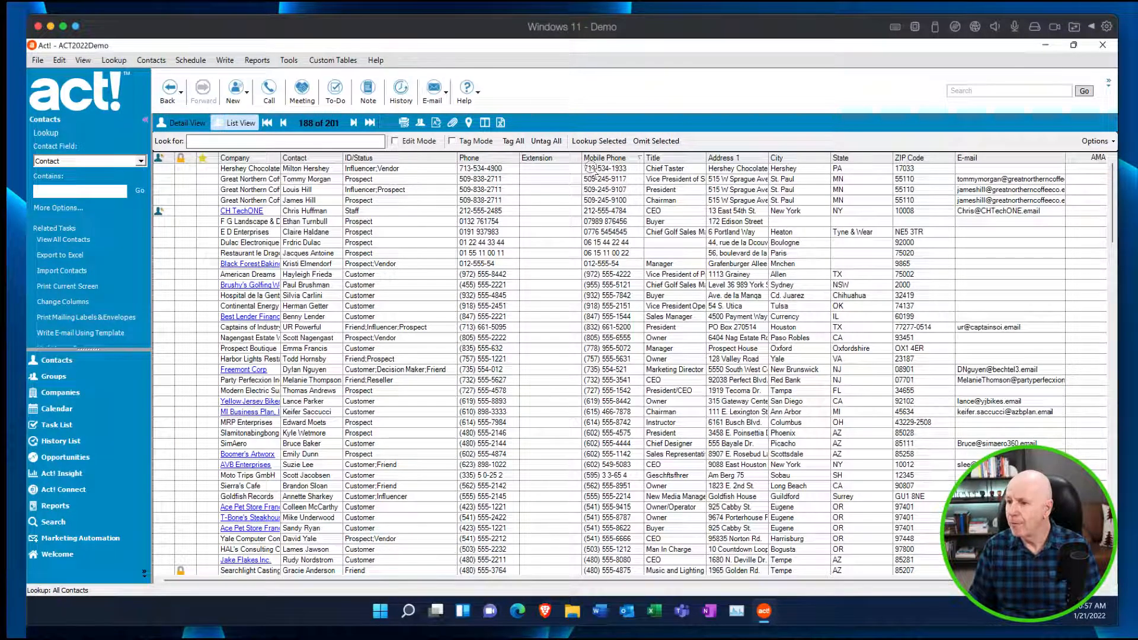
left_click_drag(591, 170, 616, 474)
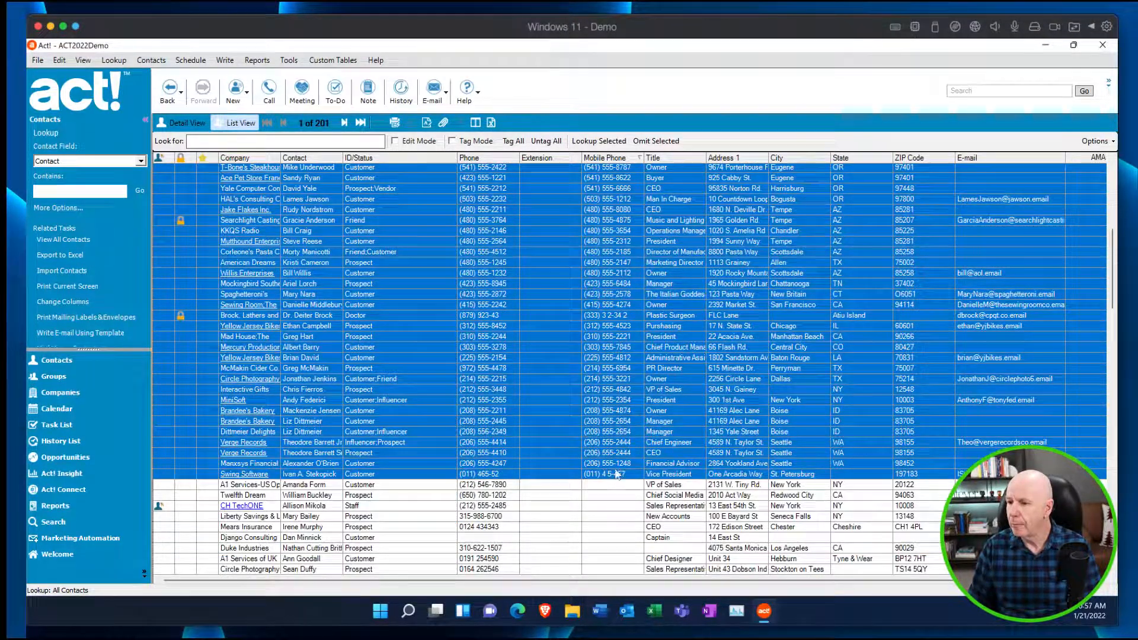
left_click(596, 141)
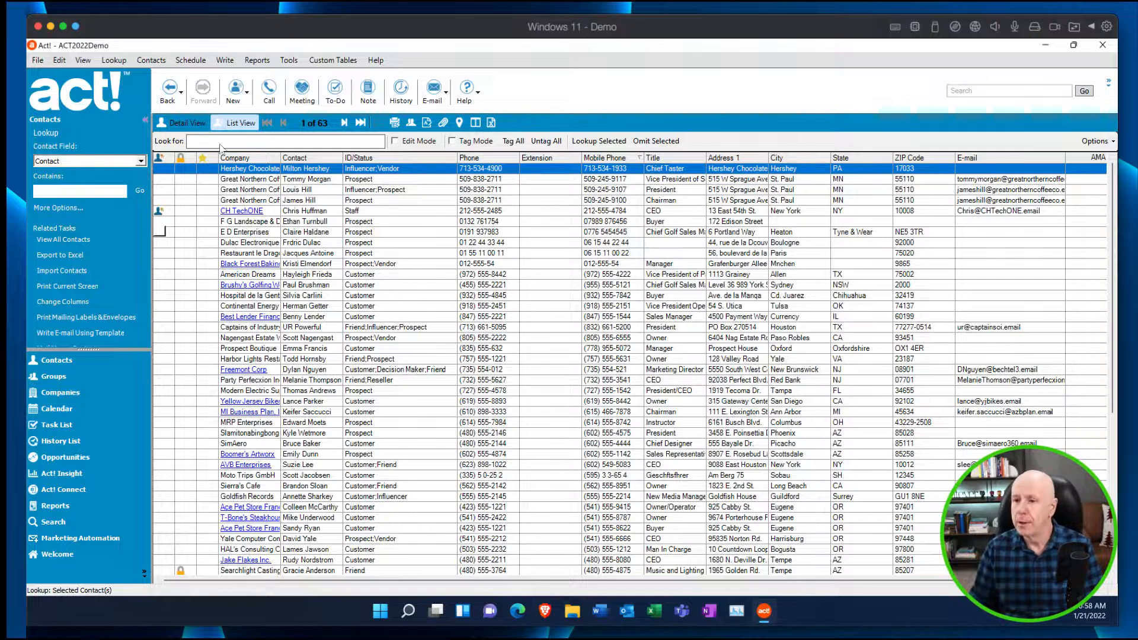
Swap the contents of the Mobile Phone and Phone fields for all contacts in the current lookup and accept the change.
left_click(60, 61)
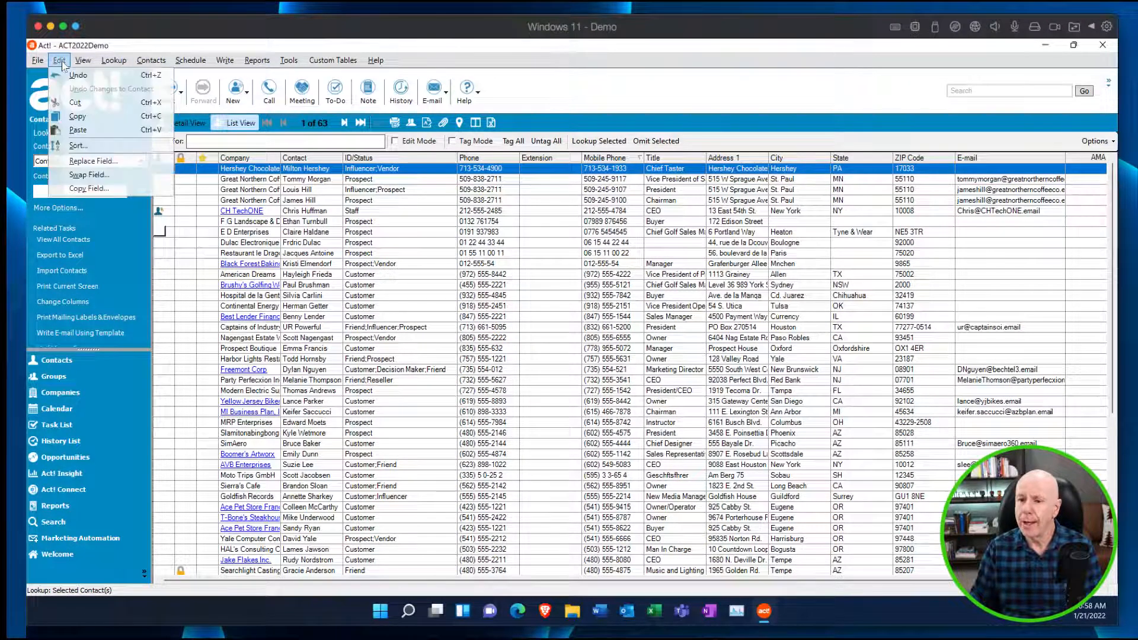
left_click(174, 188)
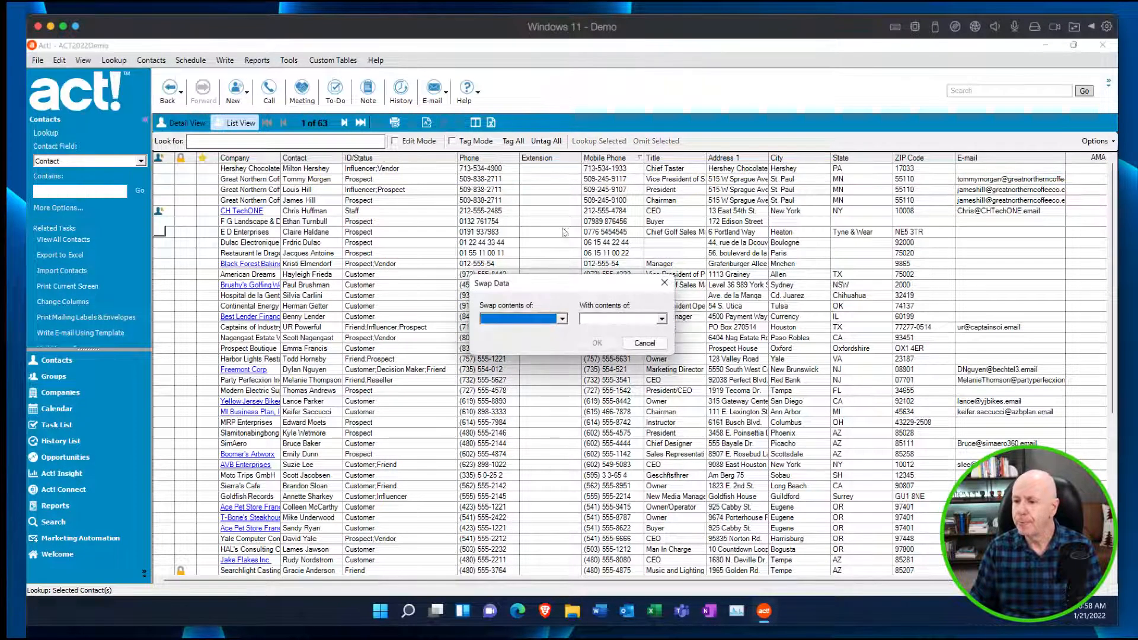
left_click(563, 320)
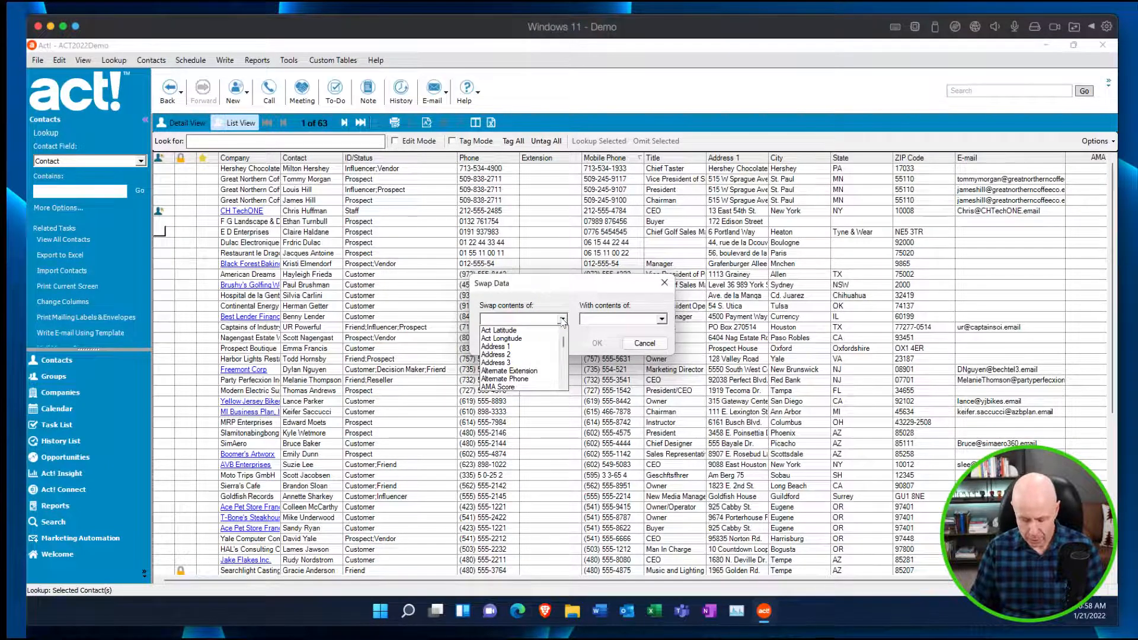
scroll(522, 362, "down", 3)
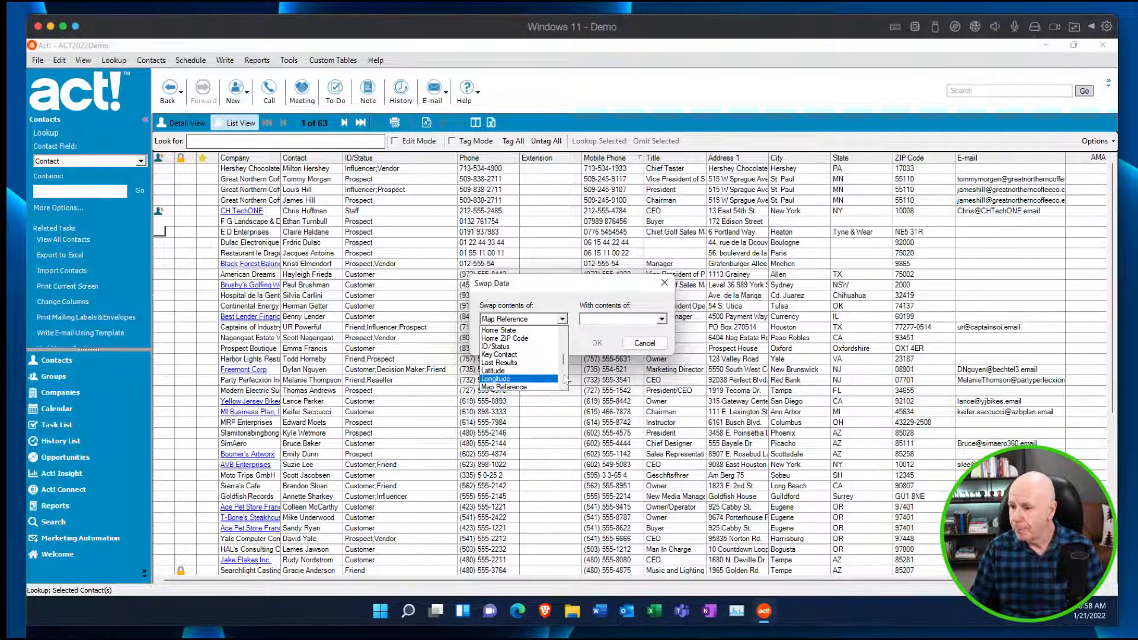
scroll(563, 365, "down", 3)
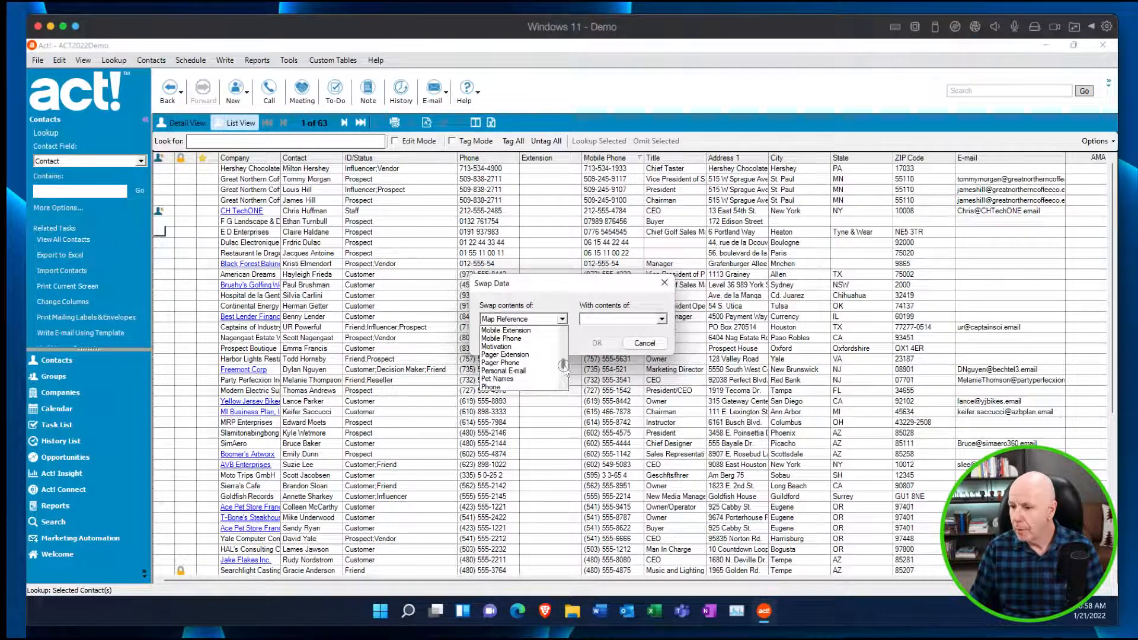
left_click(509, 354)
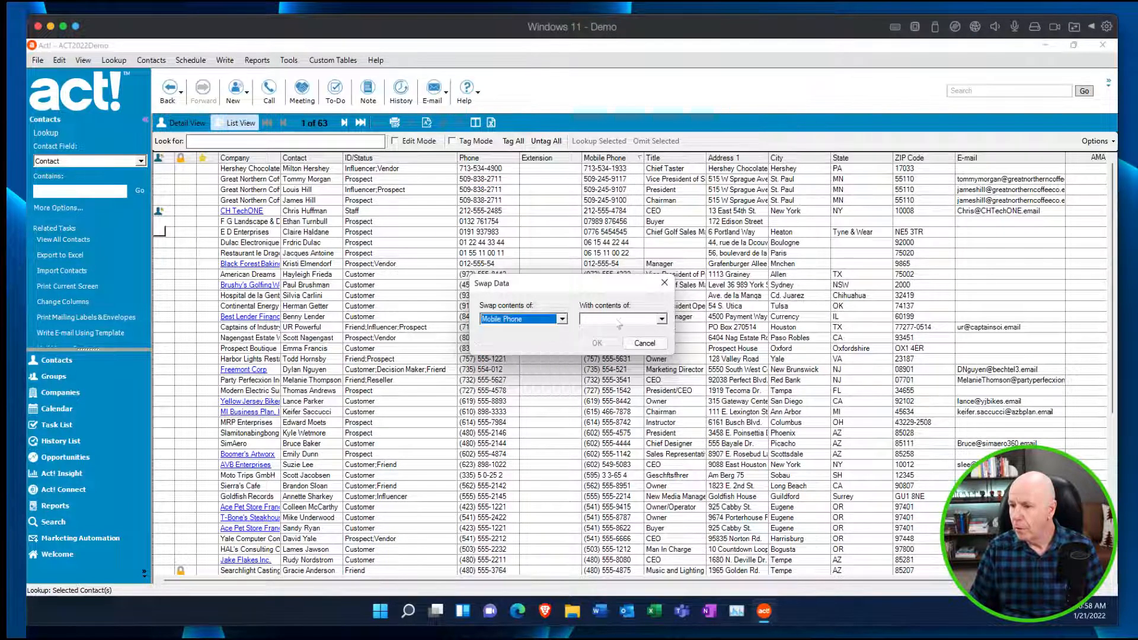
left_click(662, 320)
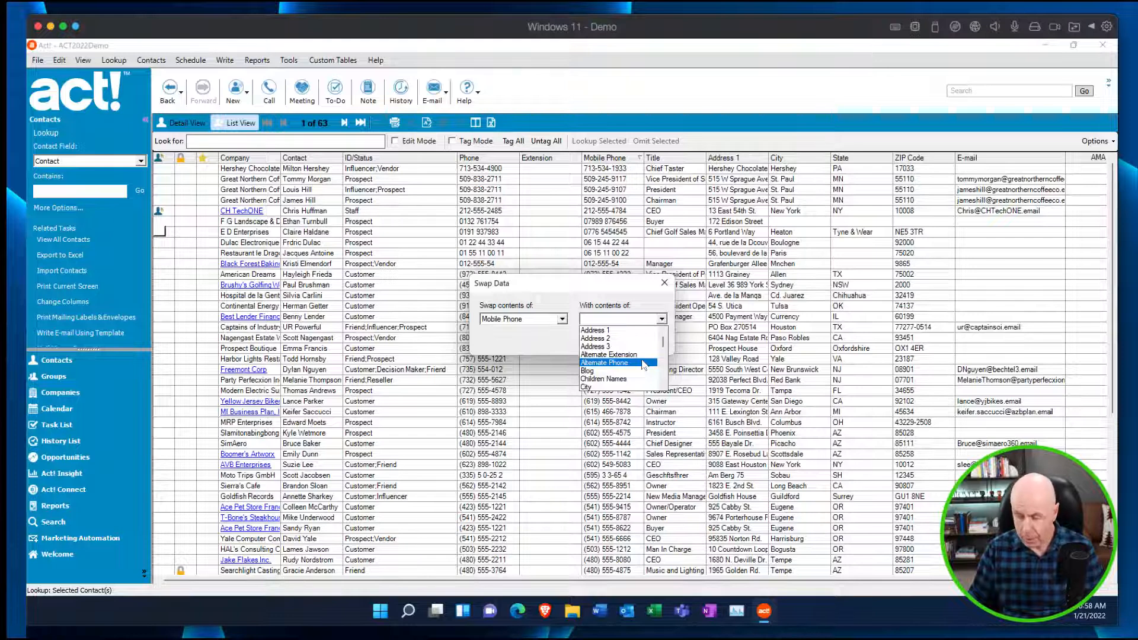
scroll(643, 363, "down", 8)
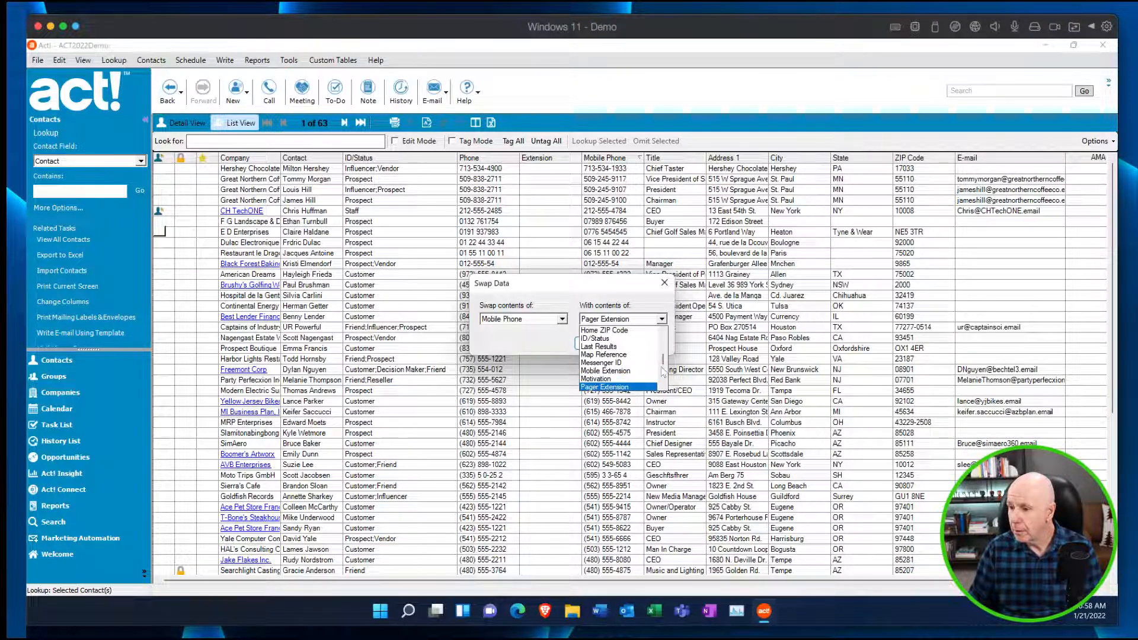
scroll(662, 362, "down", 1)
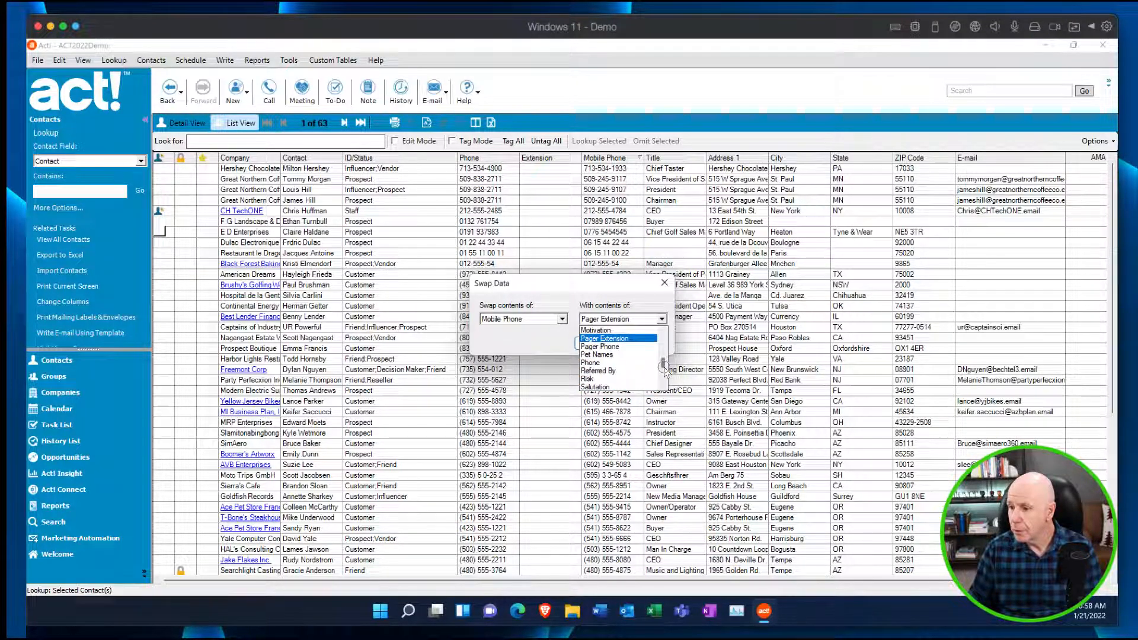
left_click(633, 372)
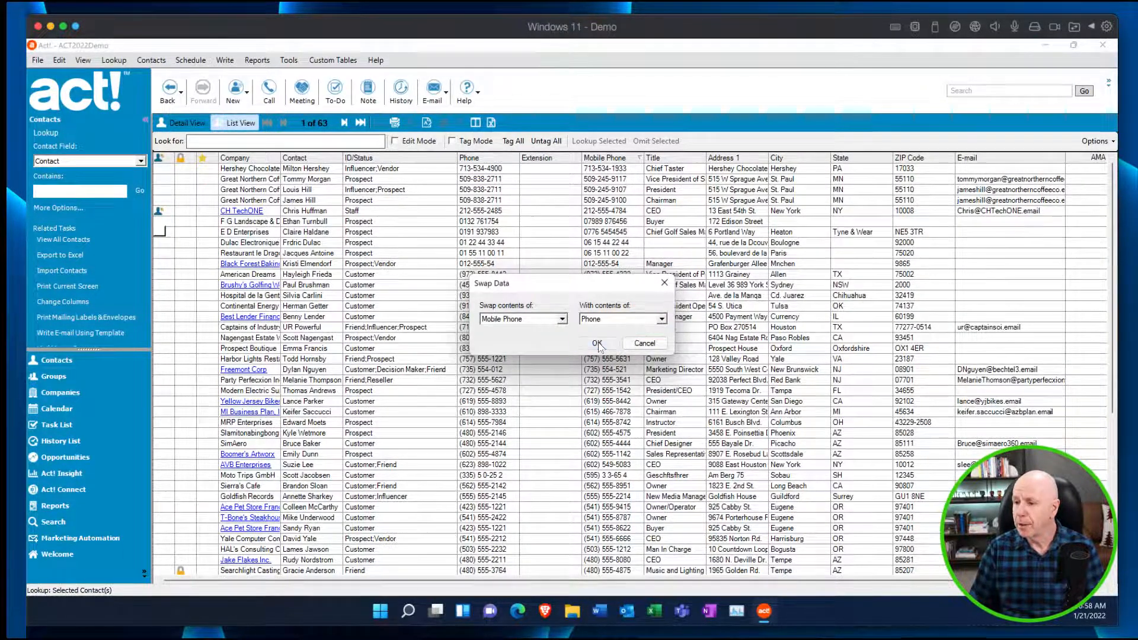
left_click(597, 344)
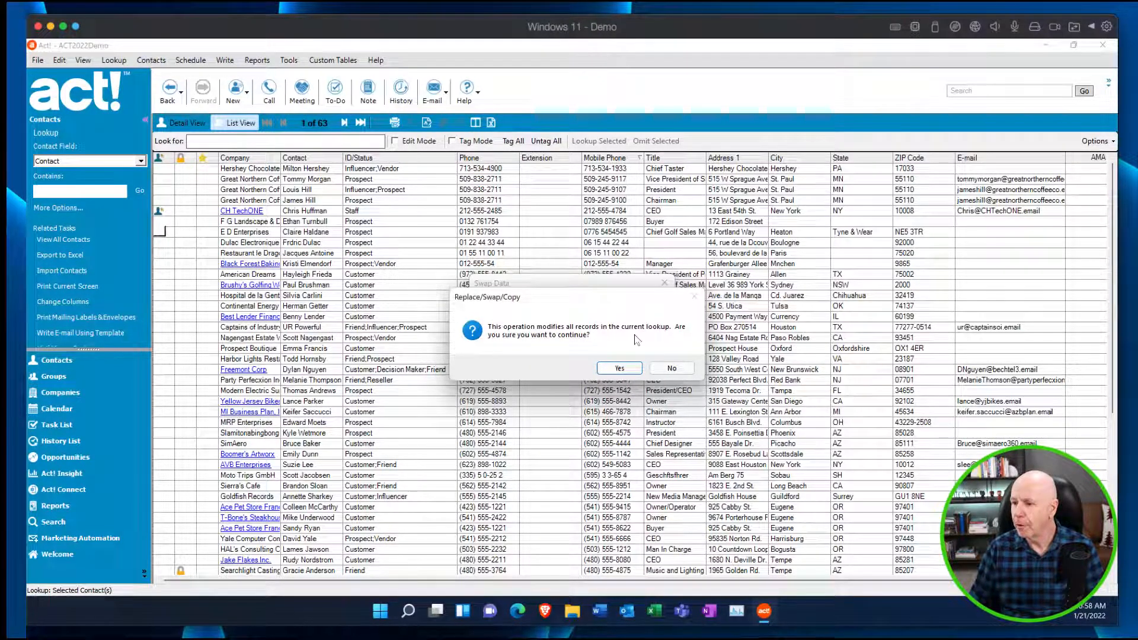
left_click(619, 368)
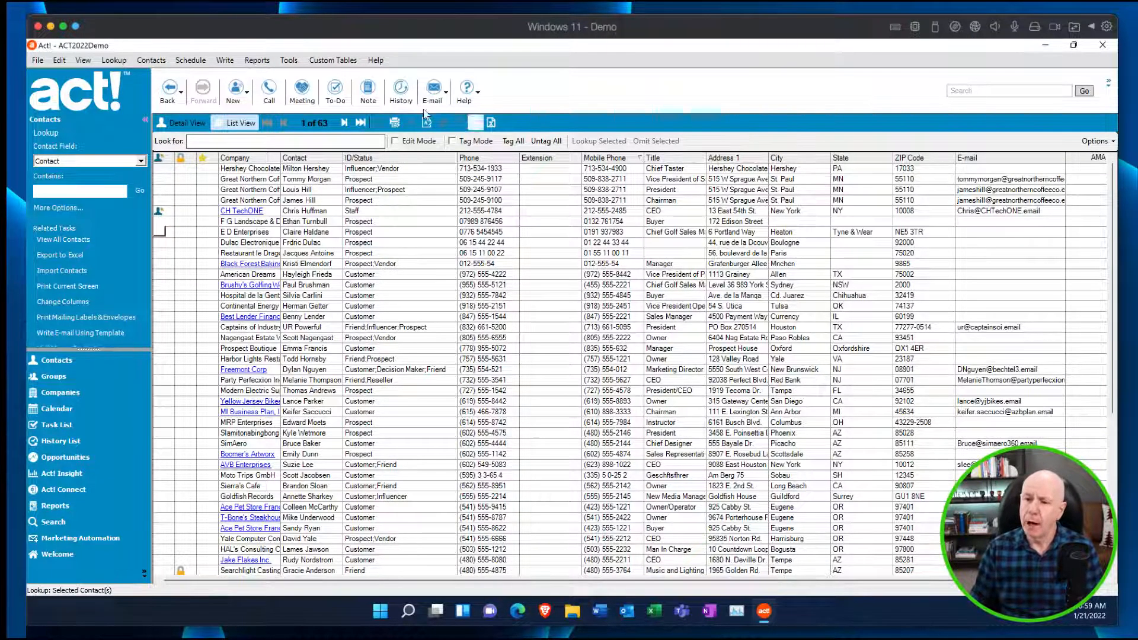
left_click(58, 60)
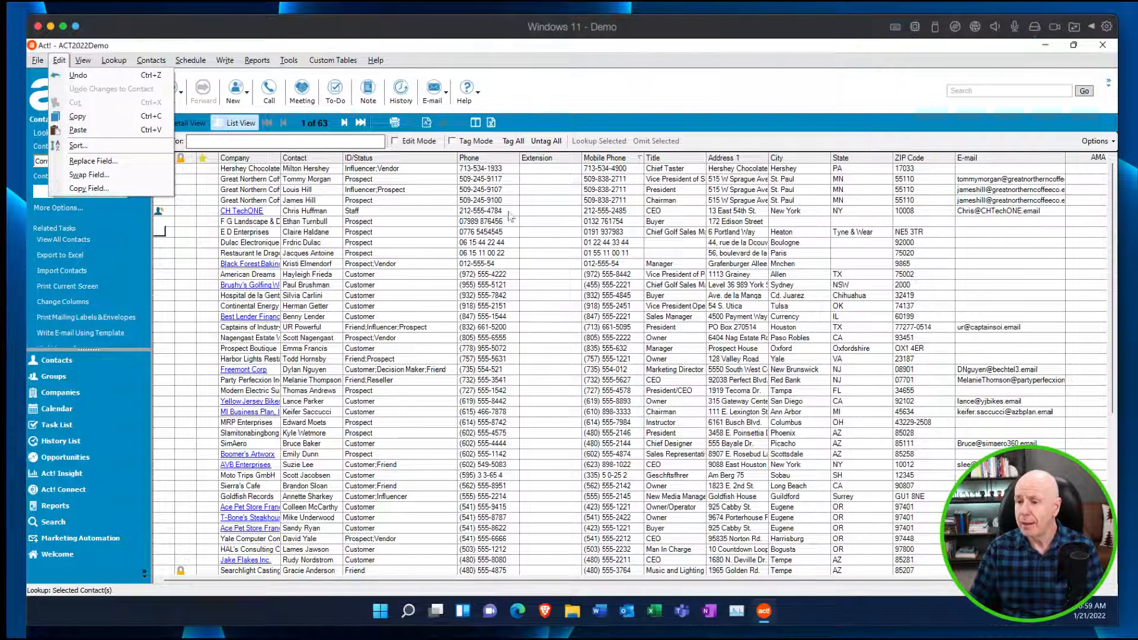
left_click(577, 192)
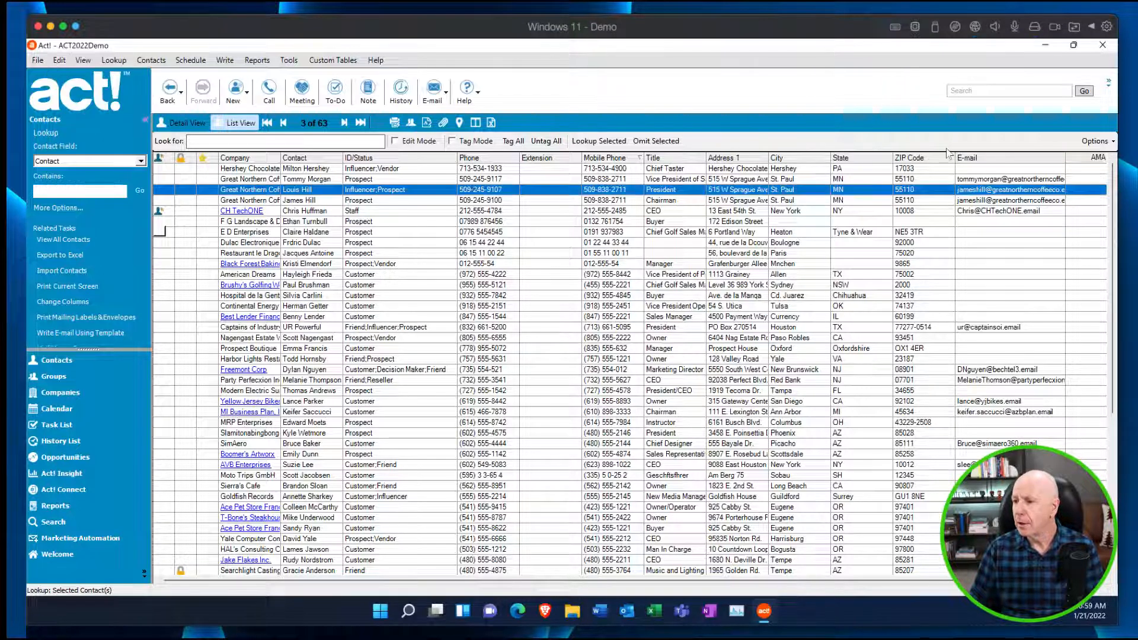
Customize the contact list columns by adding the Alternate Phone field to the displayed columns.
left_click(1112, 142)
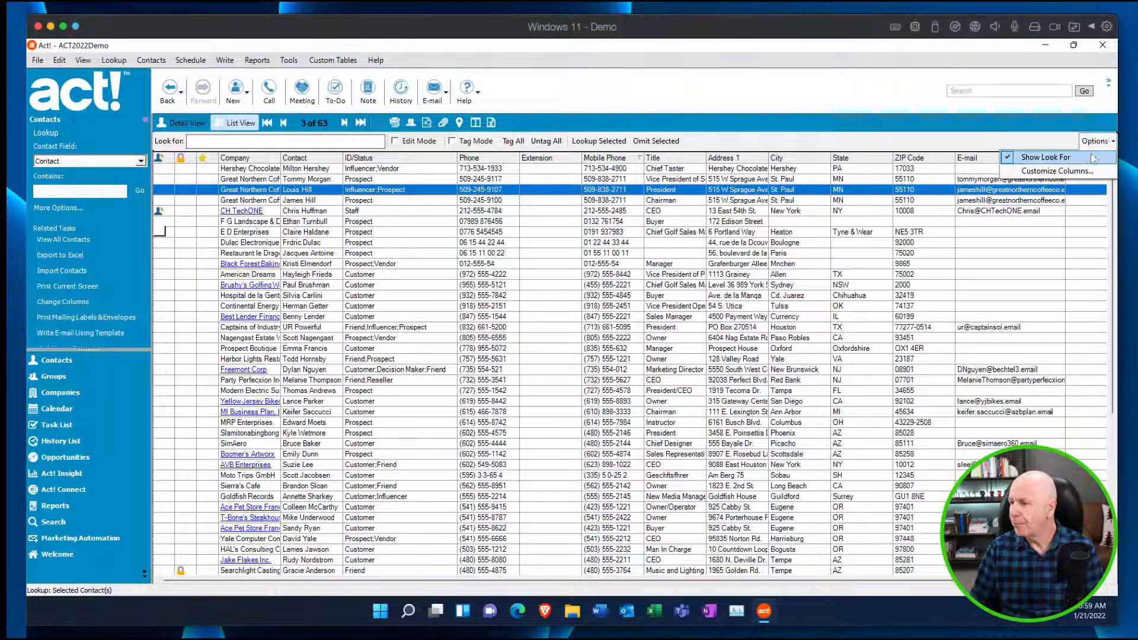
left_click(1067, 171)
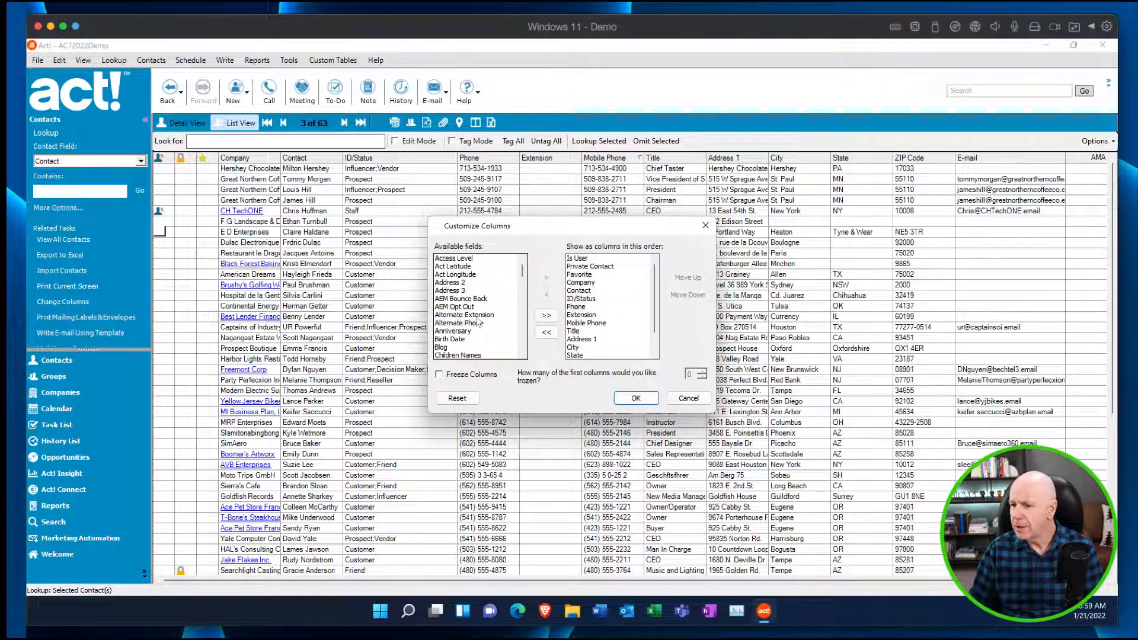
left_click_drag(522, 271, 523, 273)
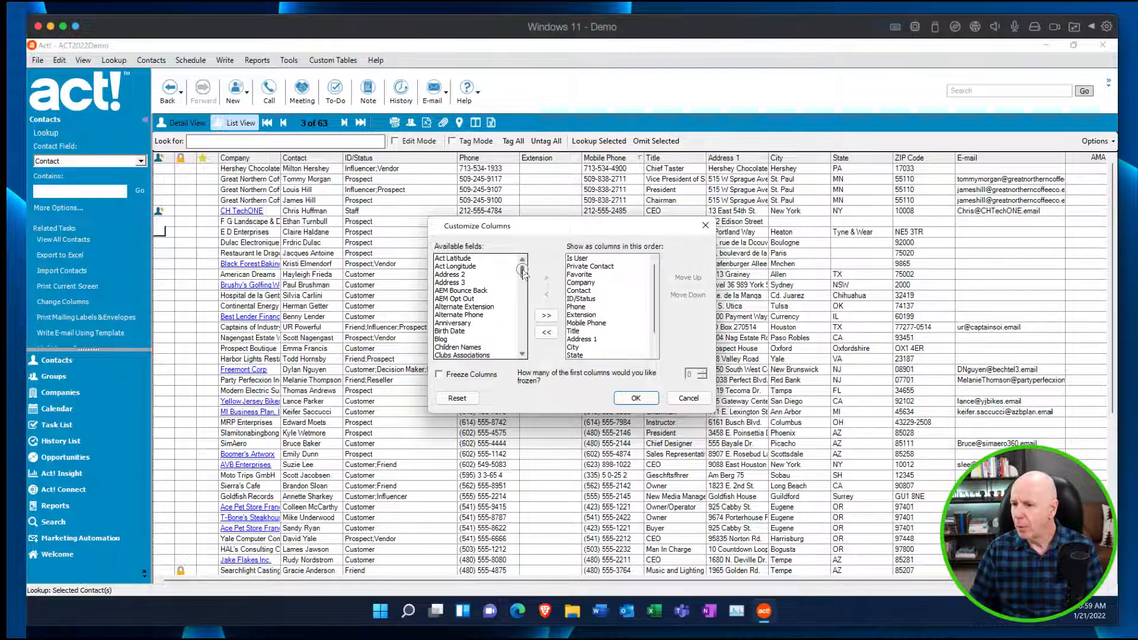
left_click(456, 315)
left_click(547, 278)
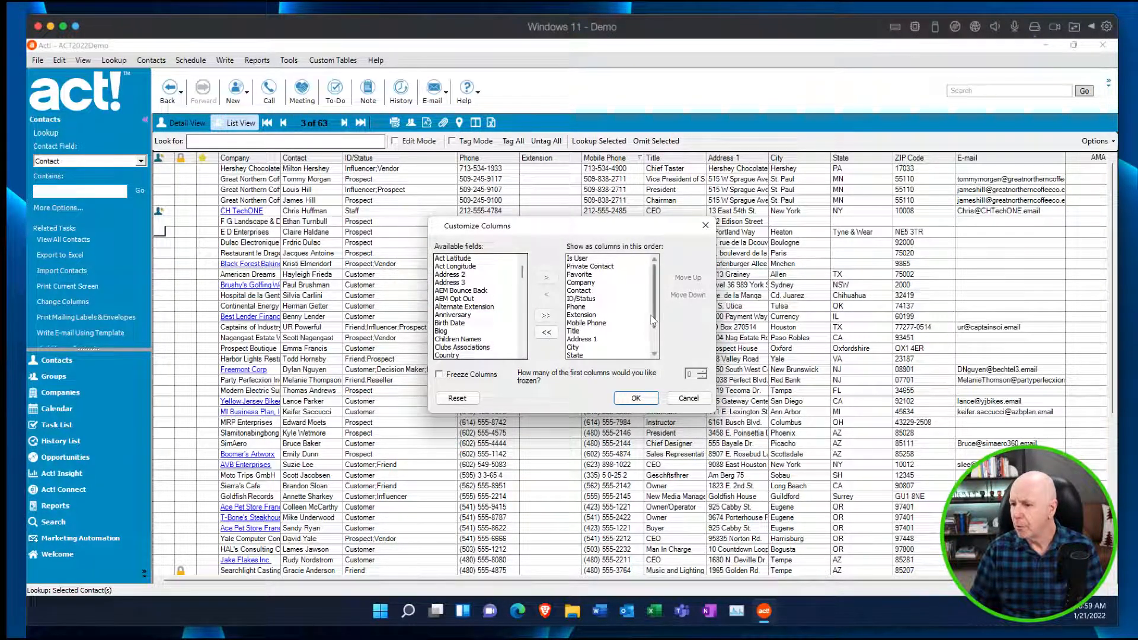
Reorder the Alternate Phone column to directly follow Mobile Phone and apply the column layout.
left_click_drag(654, 319, 652, 348)
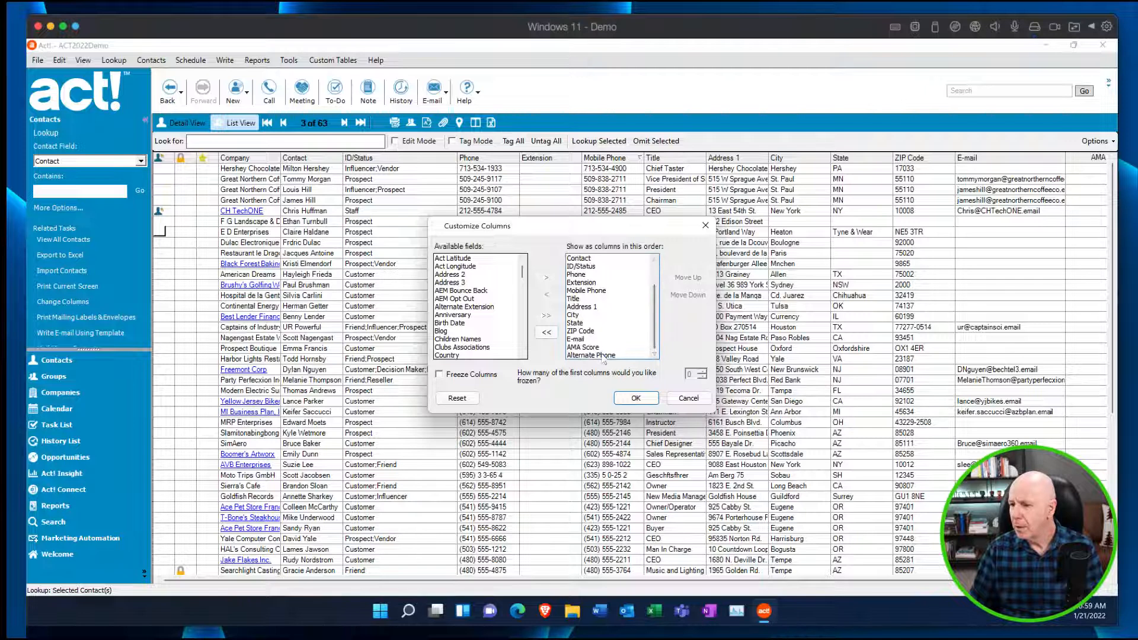
left_click(603, 355)
left_click(697, 279)
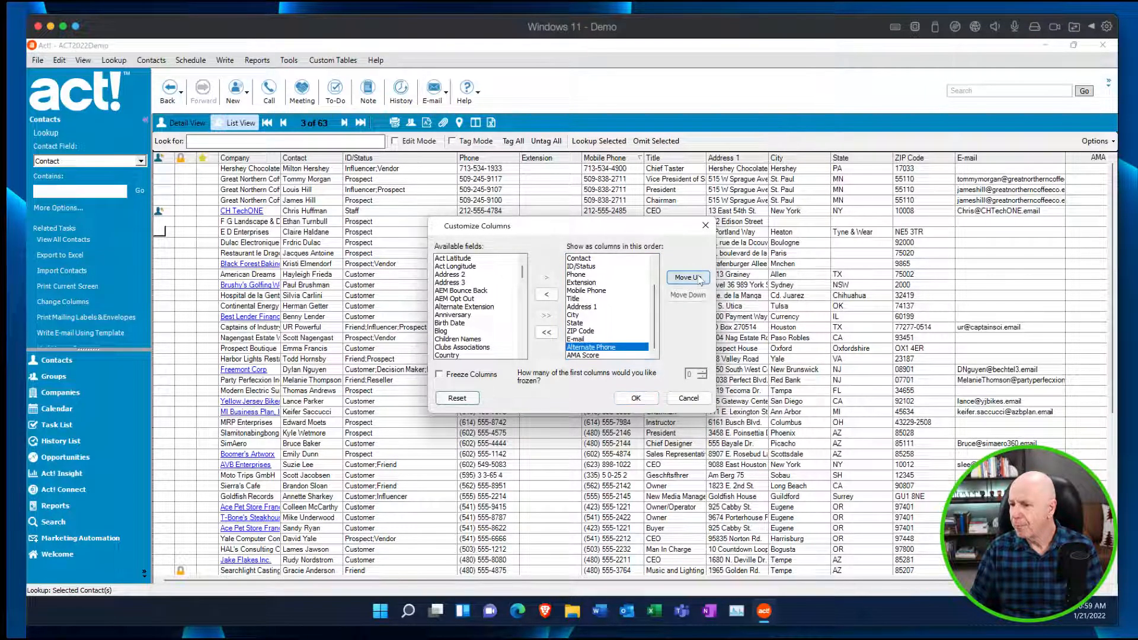
left_click(698, 280)
left_click(698, 280)
left_click(698, 279)
left_click(698, 278)
left_click(698, 279)
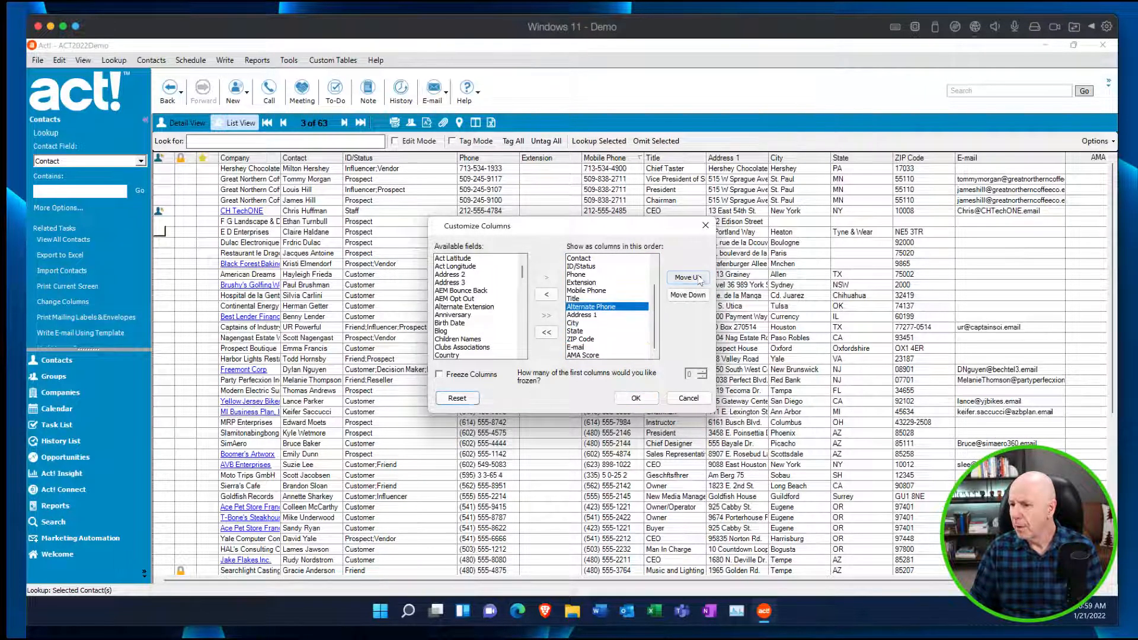
left_click(698, 279)
left_click(636, 398)
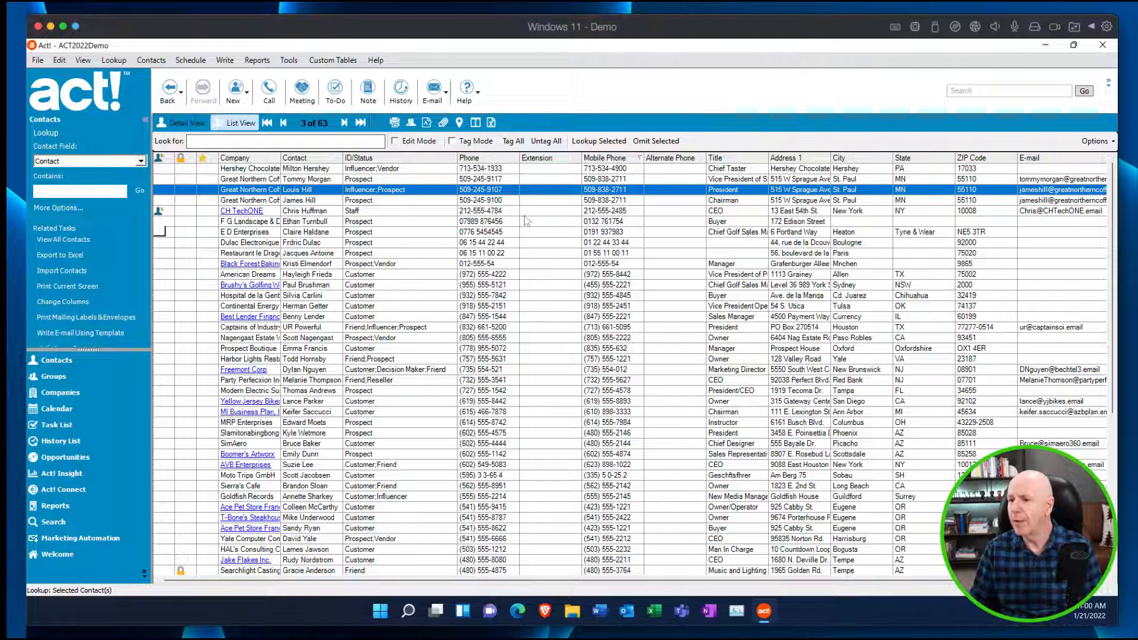
Copy the contents of Mobile Phone to Alternate Phone for all contacts in the current lookup and accept the change.
left_click(59, 61)
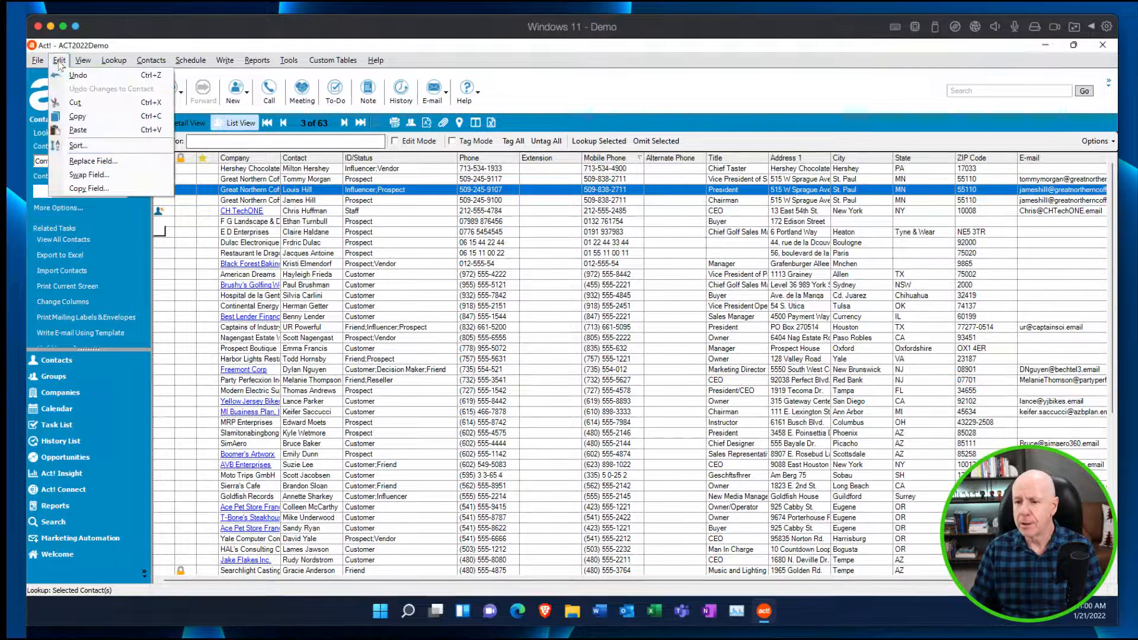
left_click(98, 190)
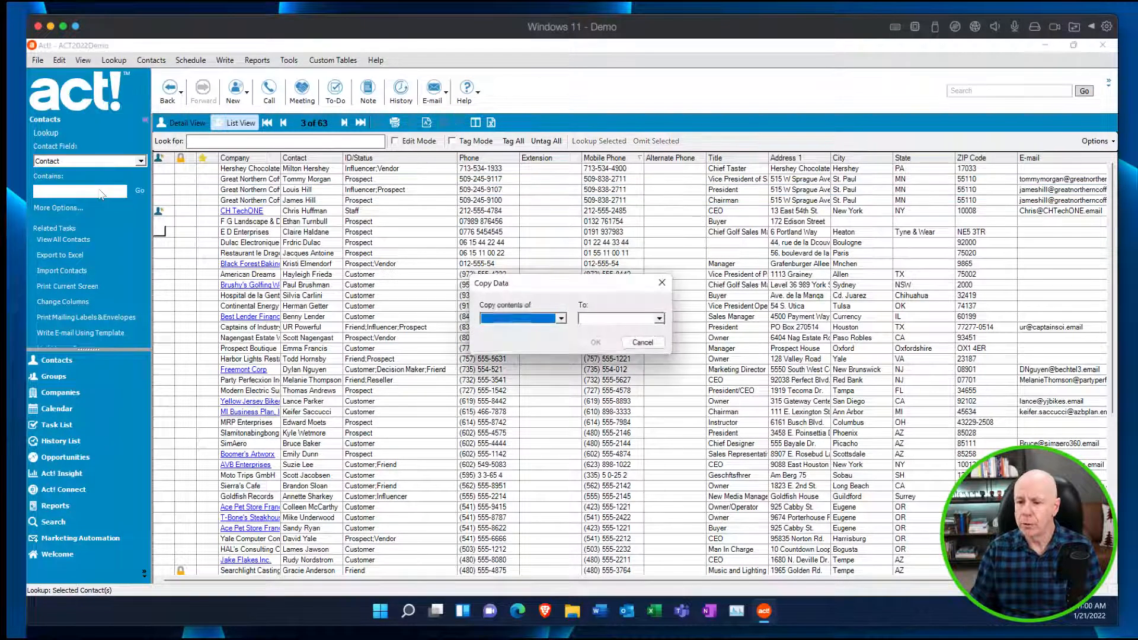
left_click(562, 320)
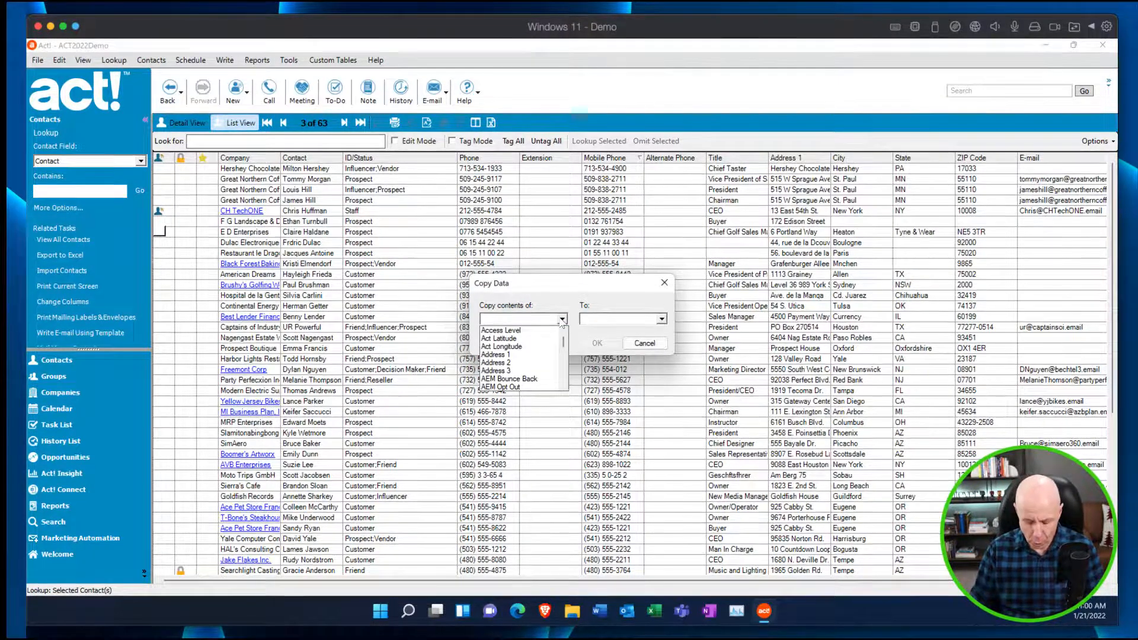
key("m")
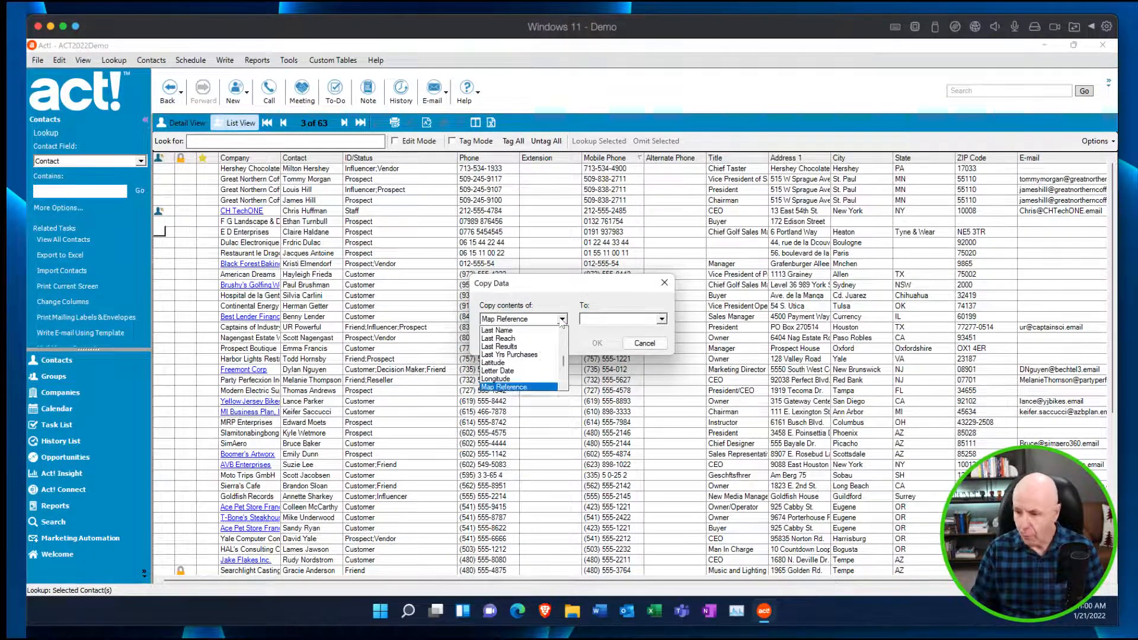
left_click(564, 368)
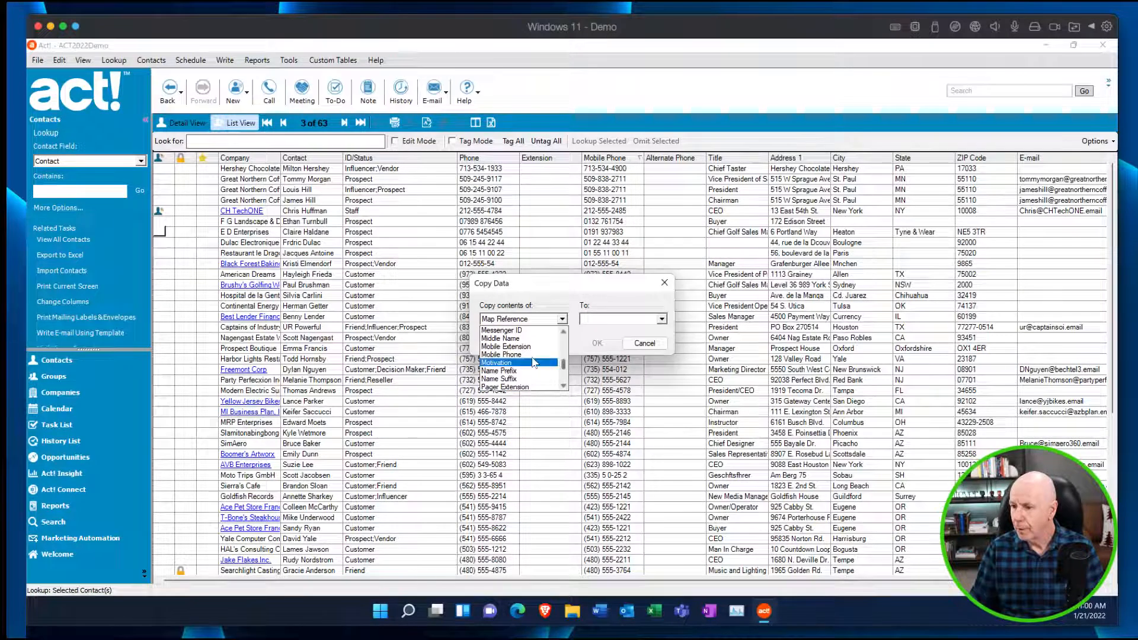
left_click(524, 354)
left_click(662, 320)
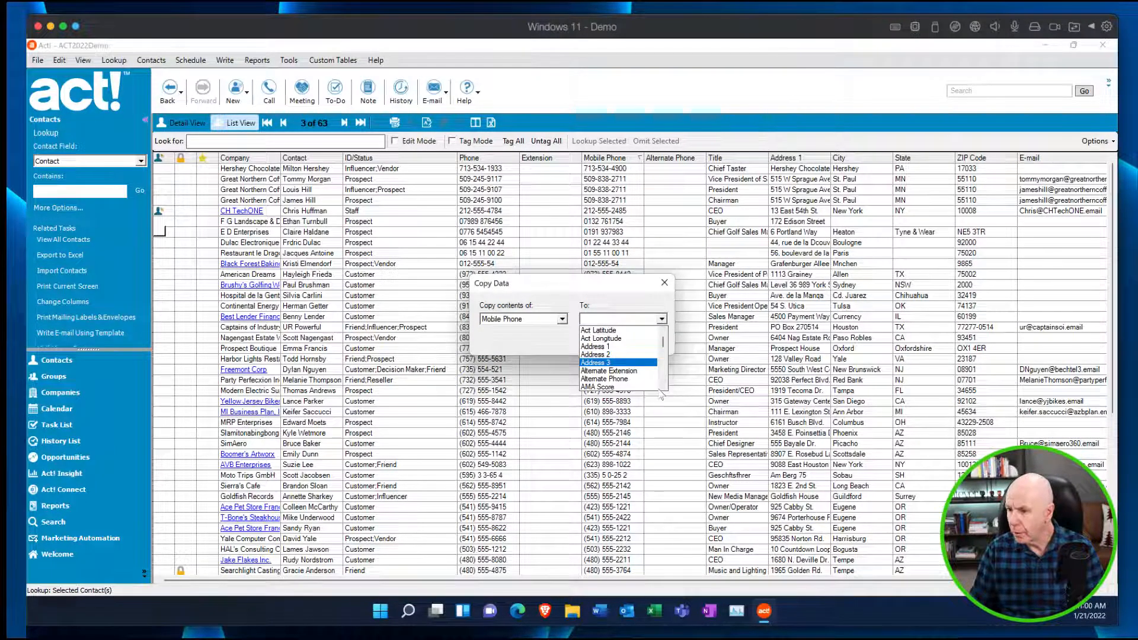
left_click(607, 379)
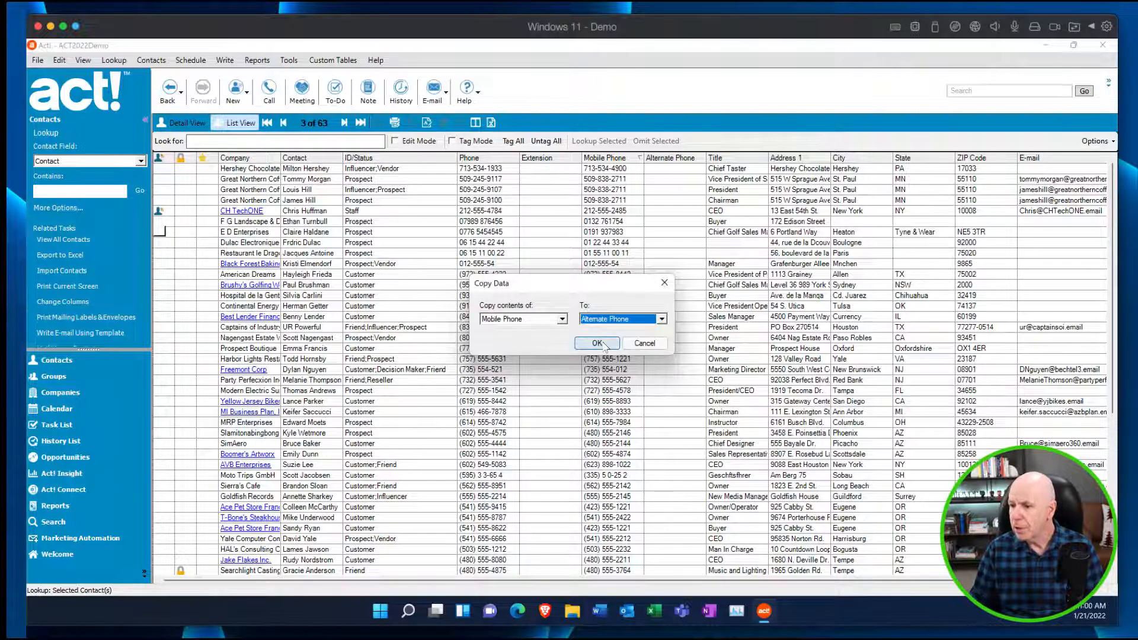
left_click(598, 344)
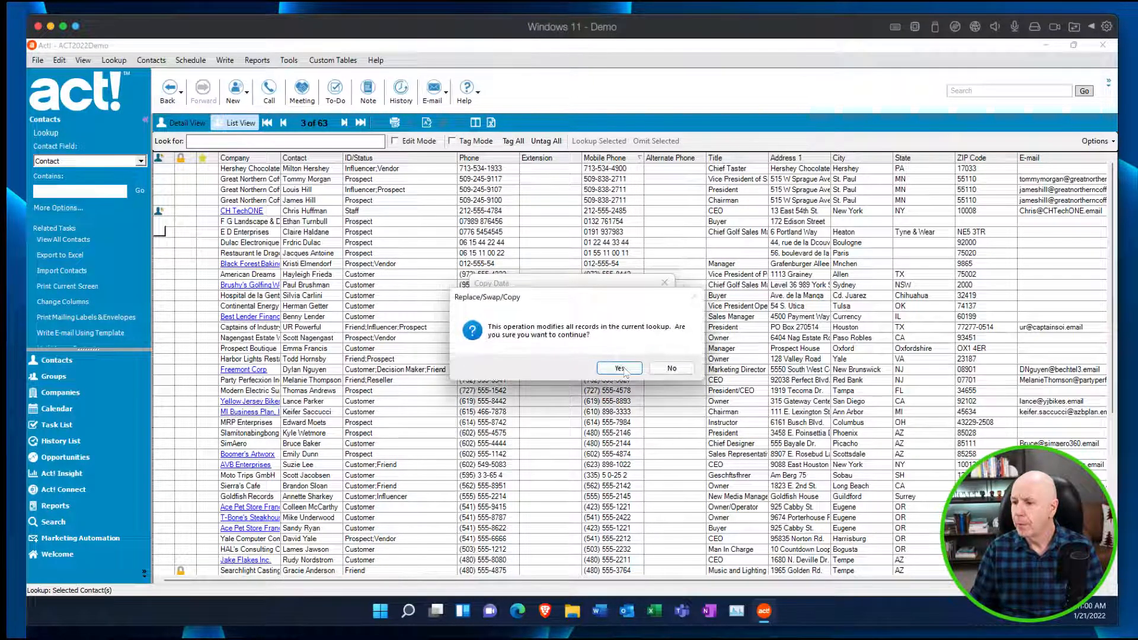
left_click(619, 367)
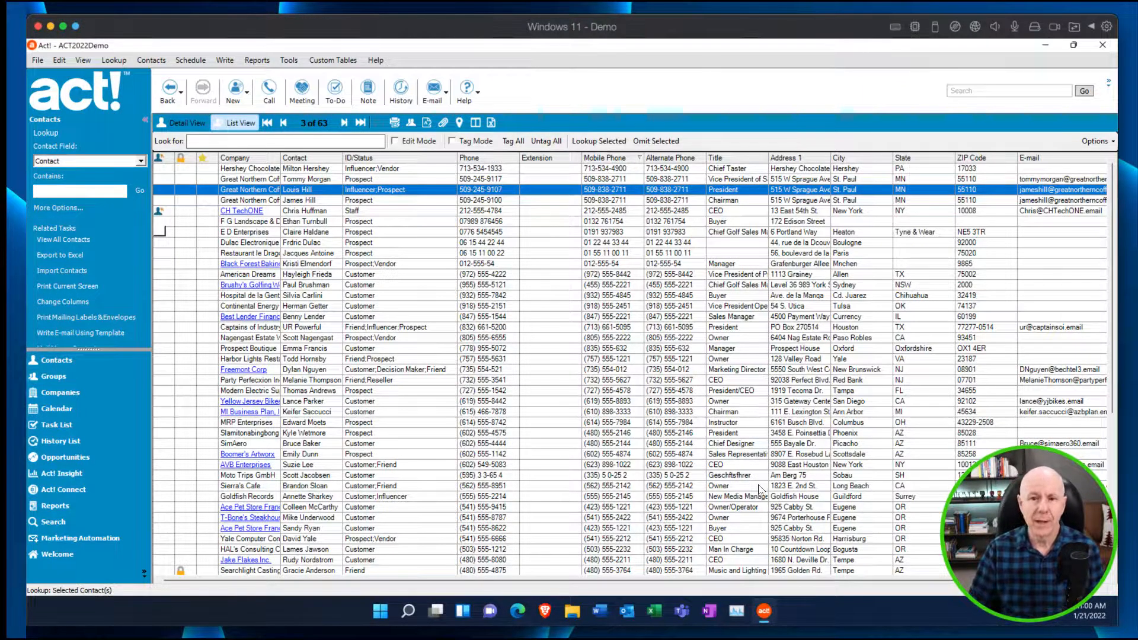
left_click(57, 60)
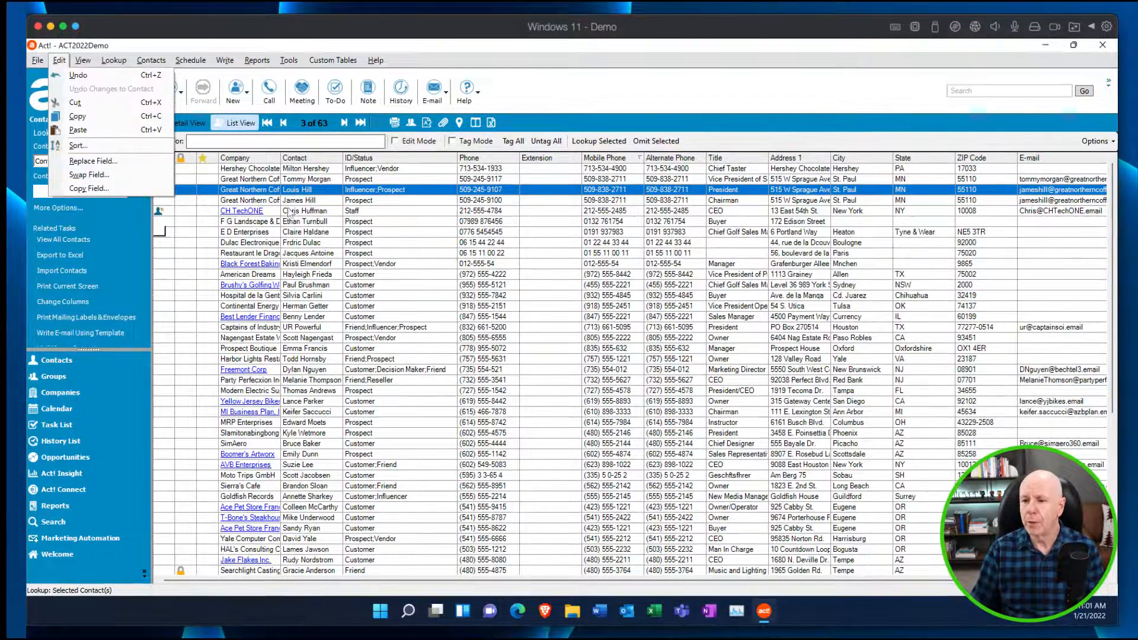
left_click(359, 211)
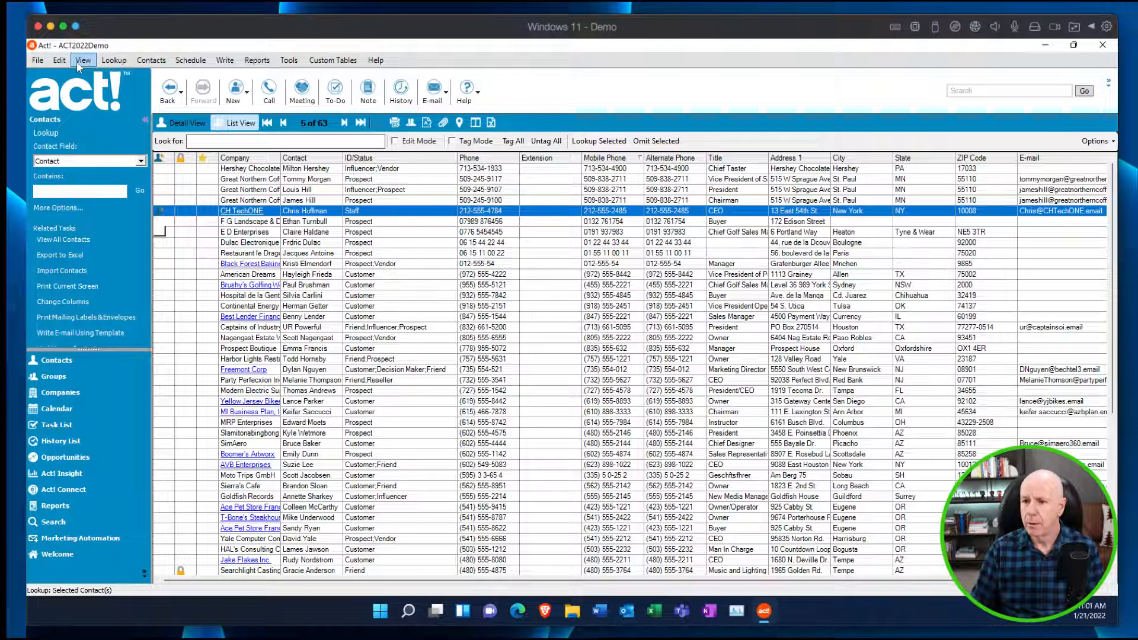
left_click(60, 61)
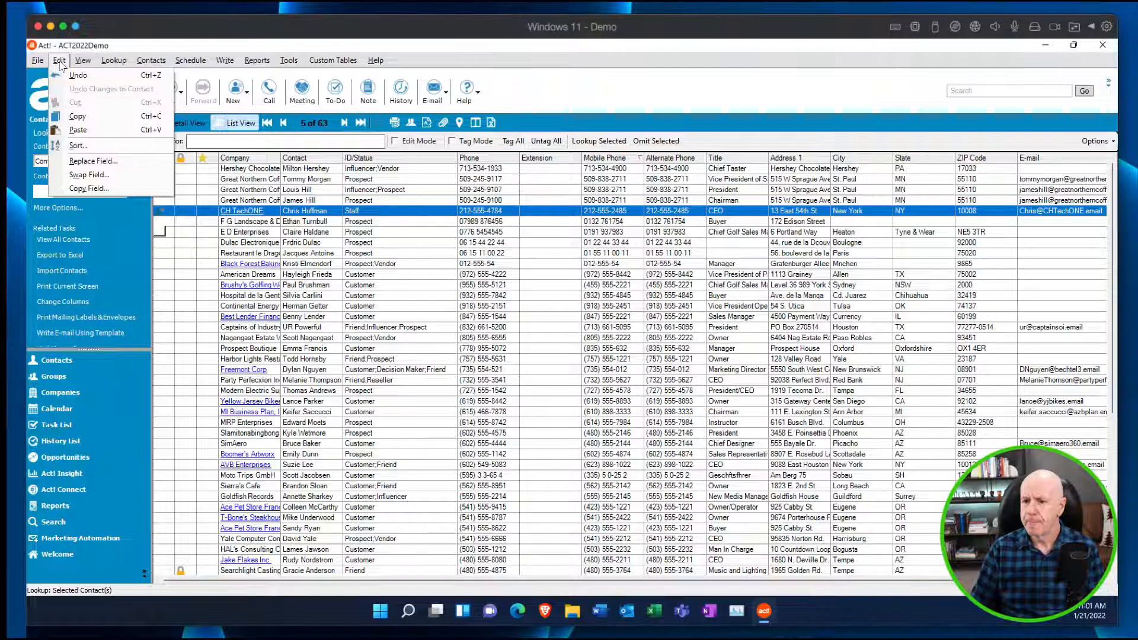
mouse_move(83, 61)
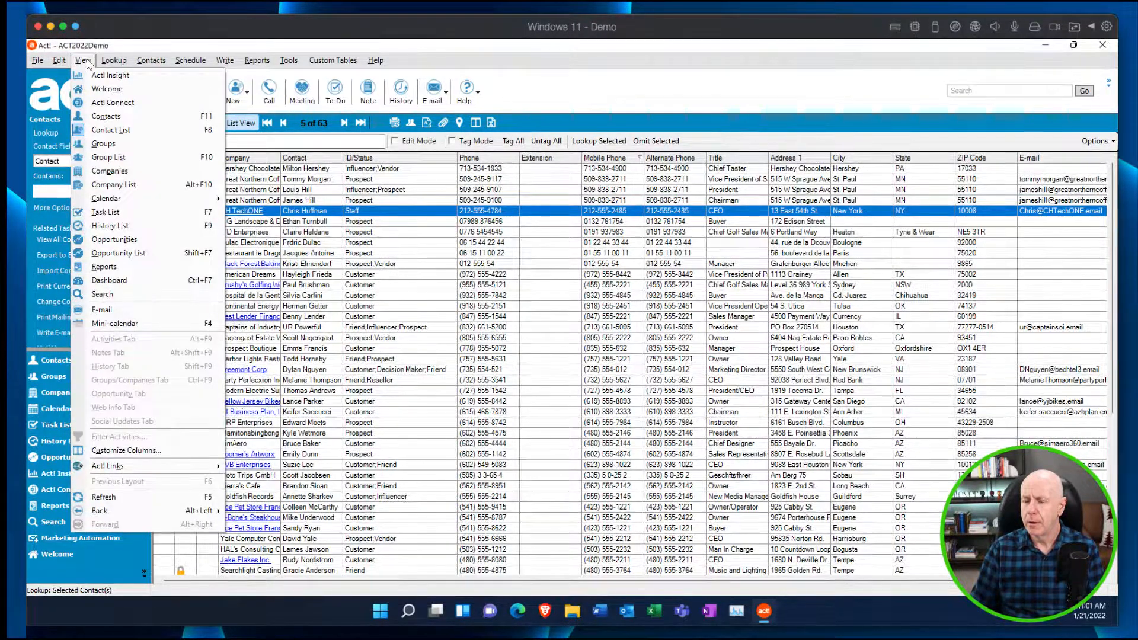
Switch from the contact list to the contact detail view.
left_click(539, 339)
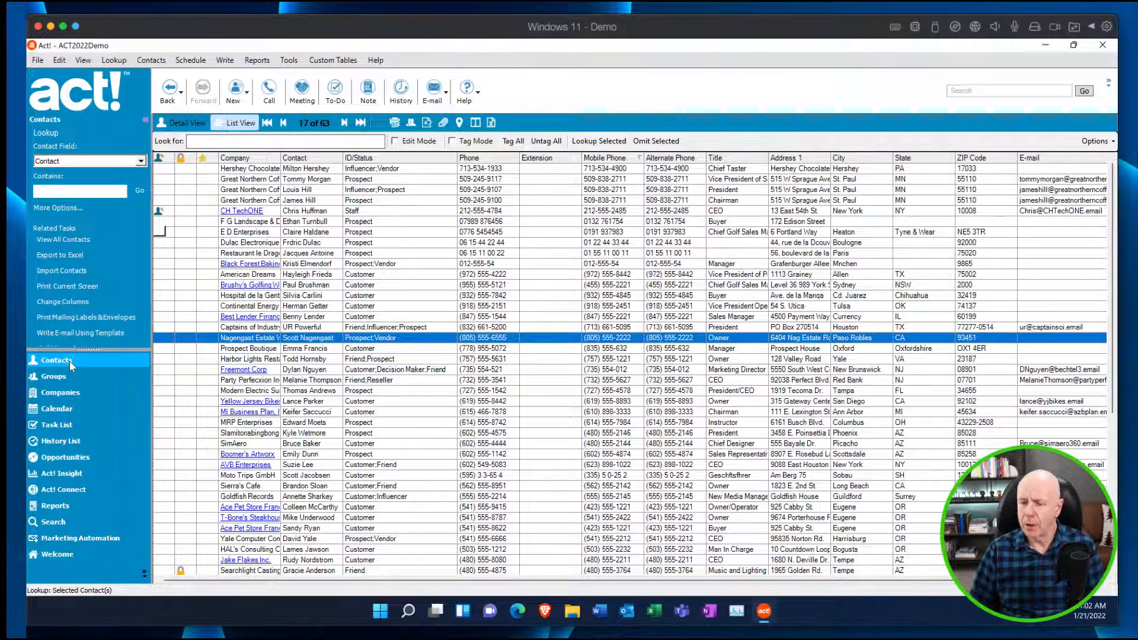
left_click(196, 122)
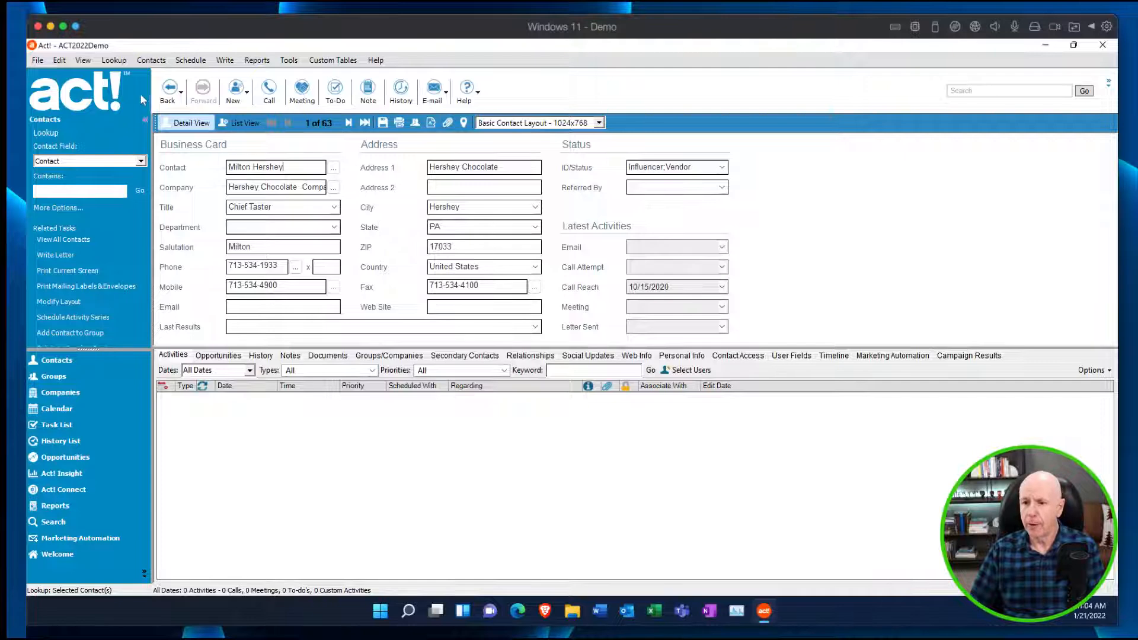
left_click(114, 60)
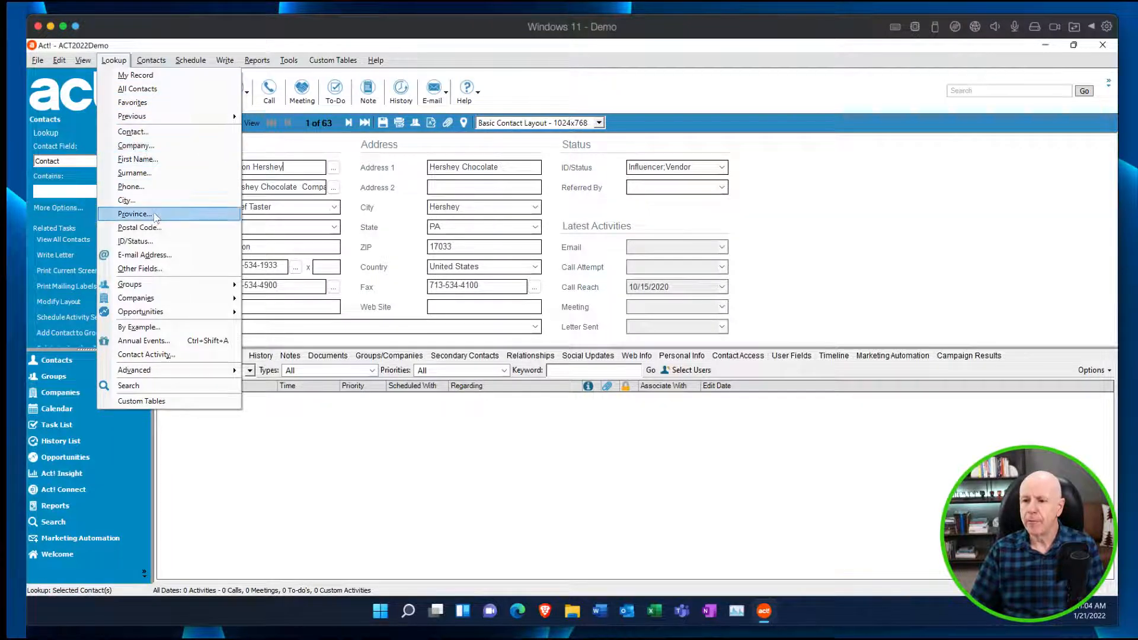
left_click(144, 268)
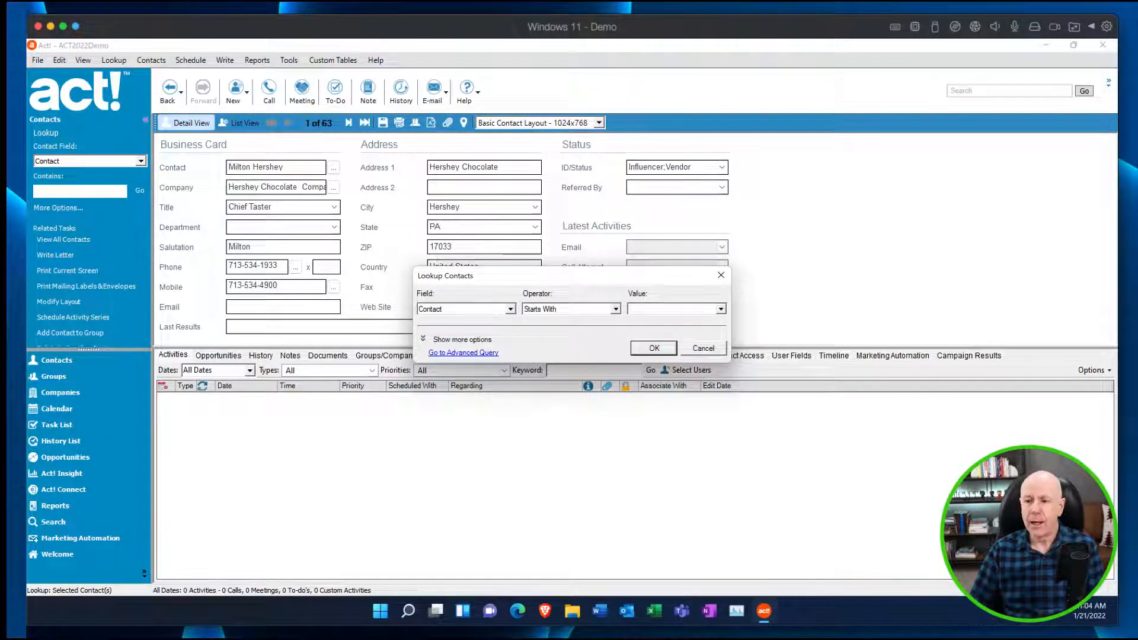
left_click(510, 309)
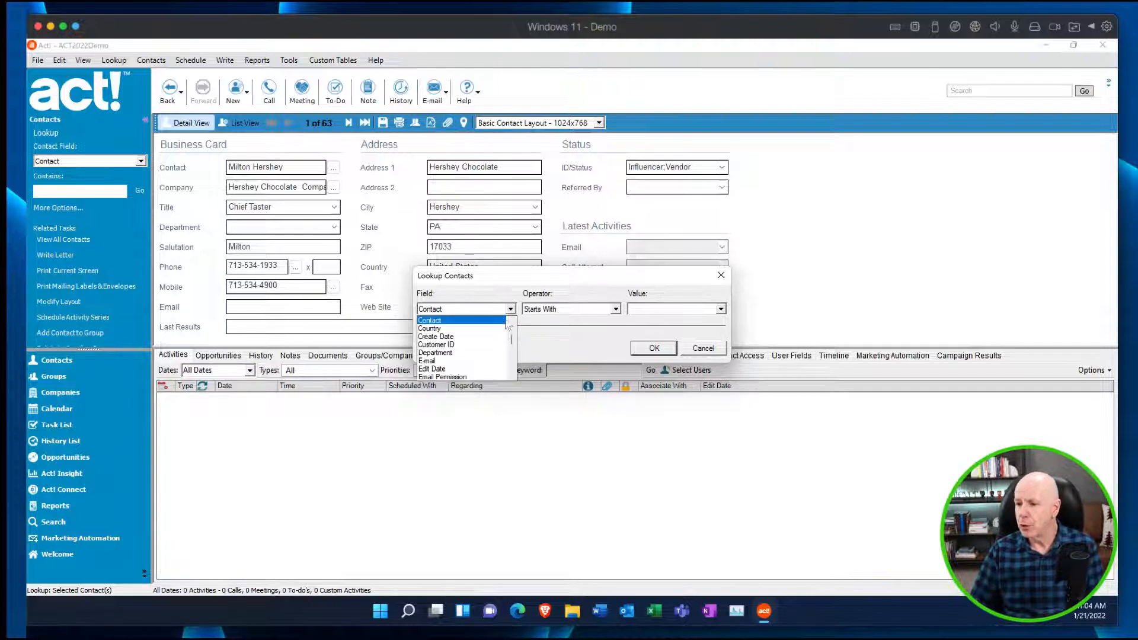
scroll(510, 340, "up", 2)
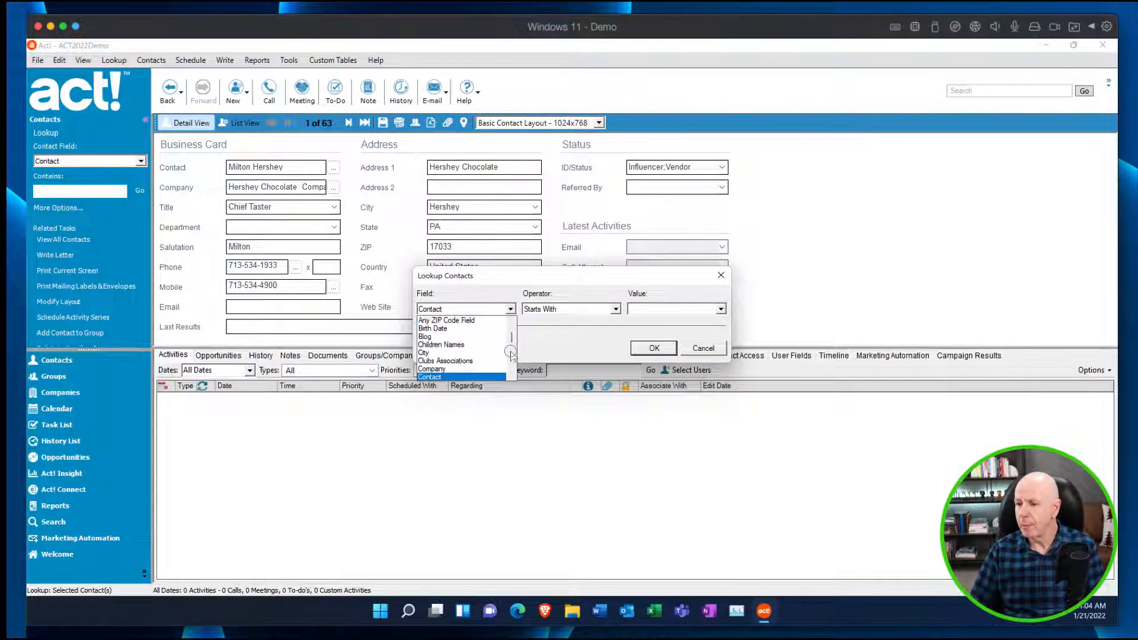
left_click(702, 351)
left_click(700, 350)
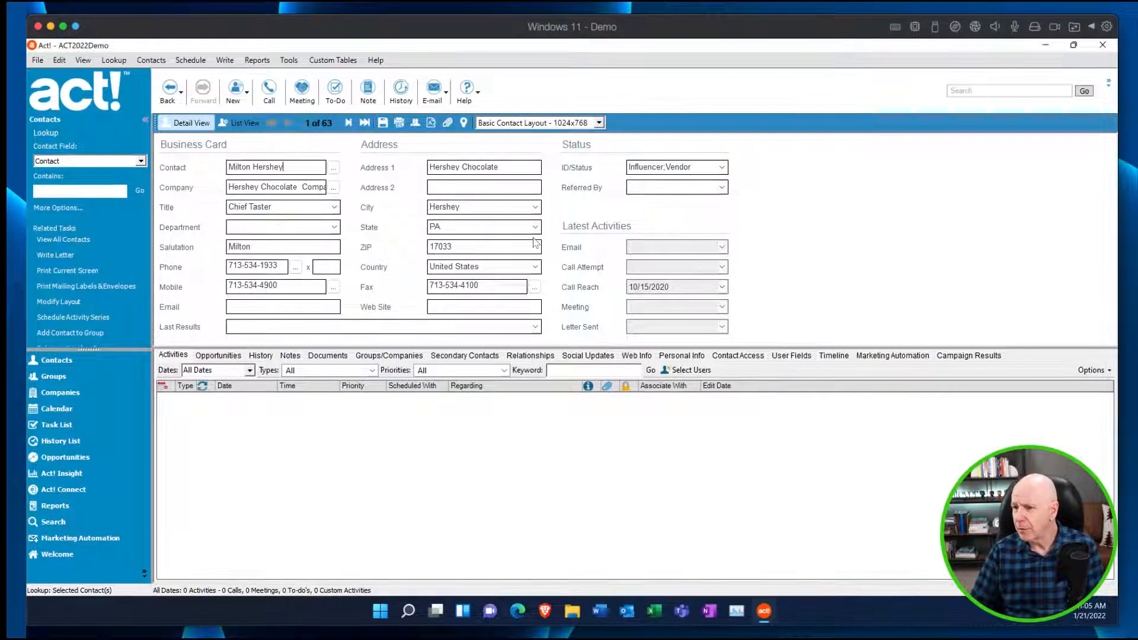
Change the contact layout to ACTDemo and enlarge the contact details area so all its fields fit.
left_click(602, 123)
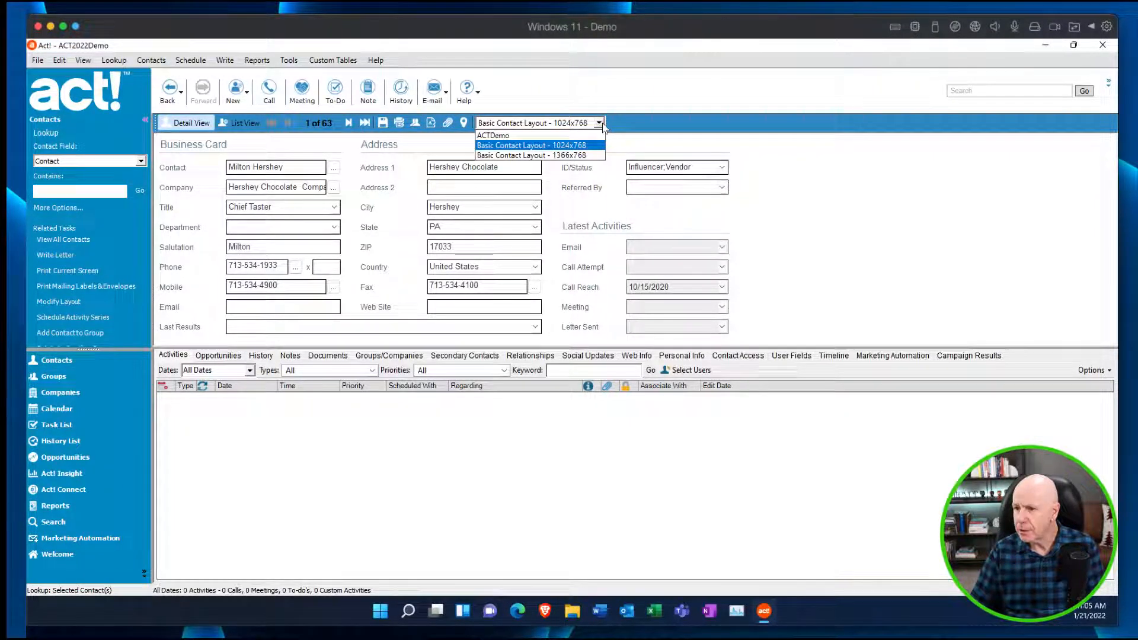
left_click(513, 136)
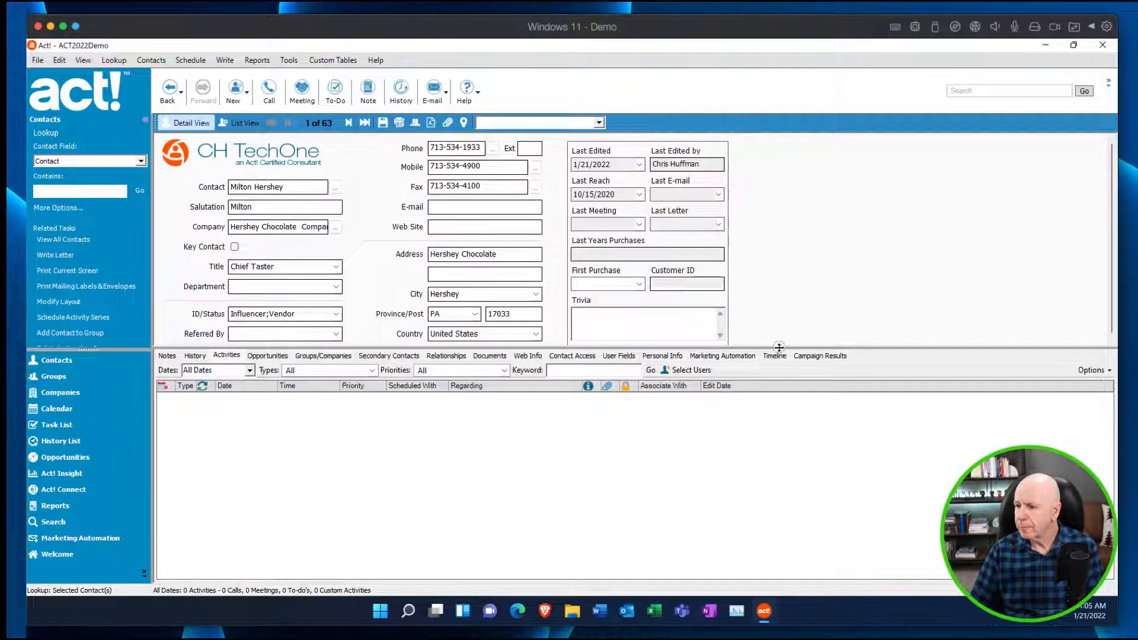
left_click_drag(779, 348, 776, 376)
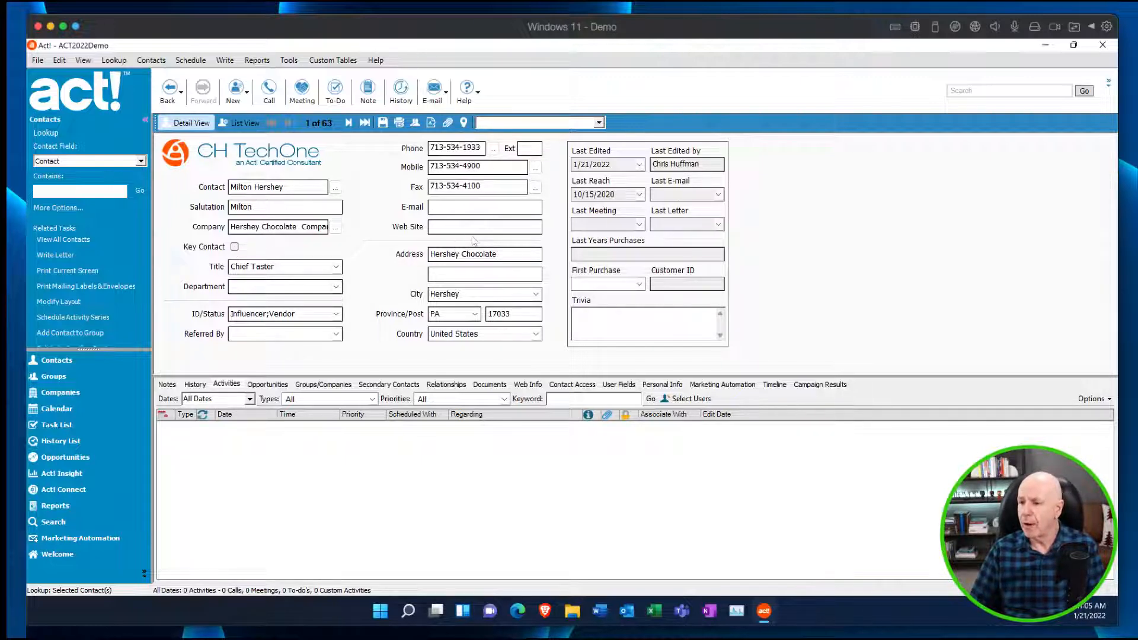
Look up contacts whose E-mail field does not contain data, starting from the E-mail field of the open record.
right_click(465, 212)
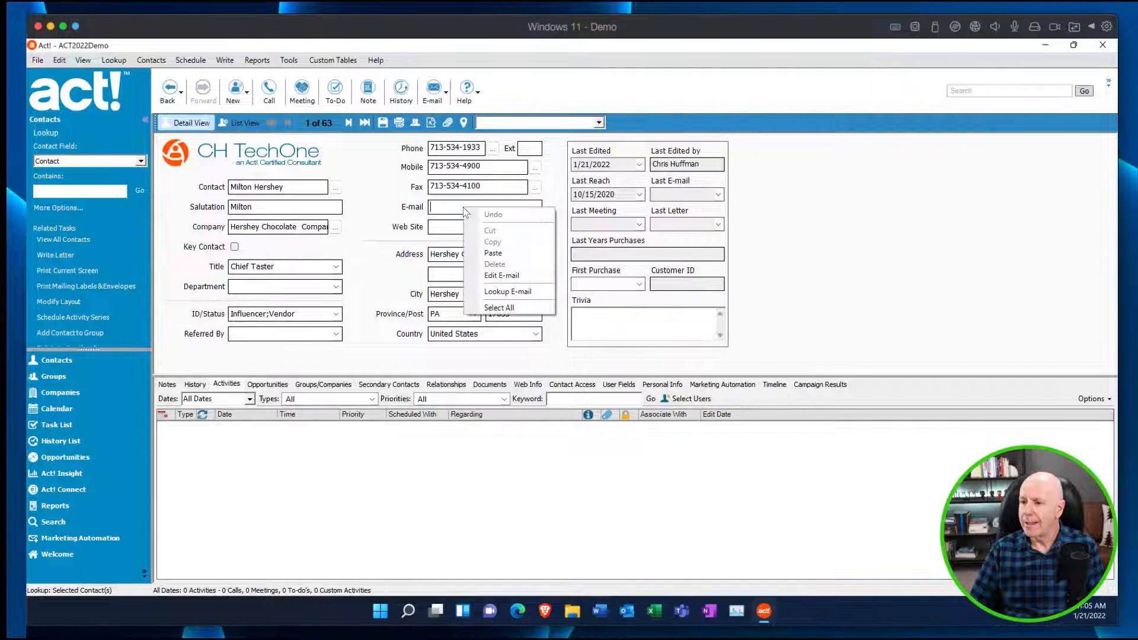
left_click(532, 295)
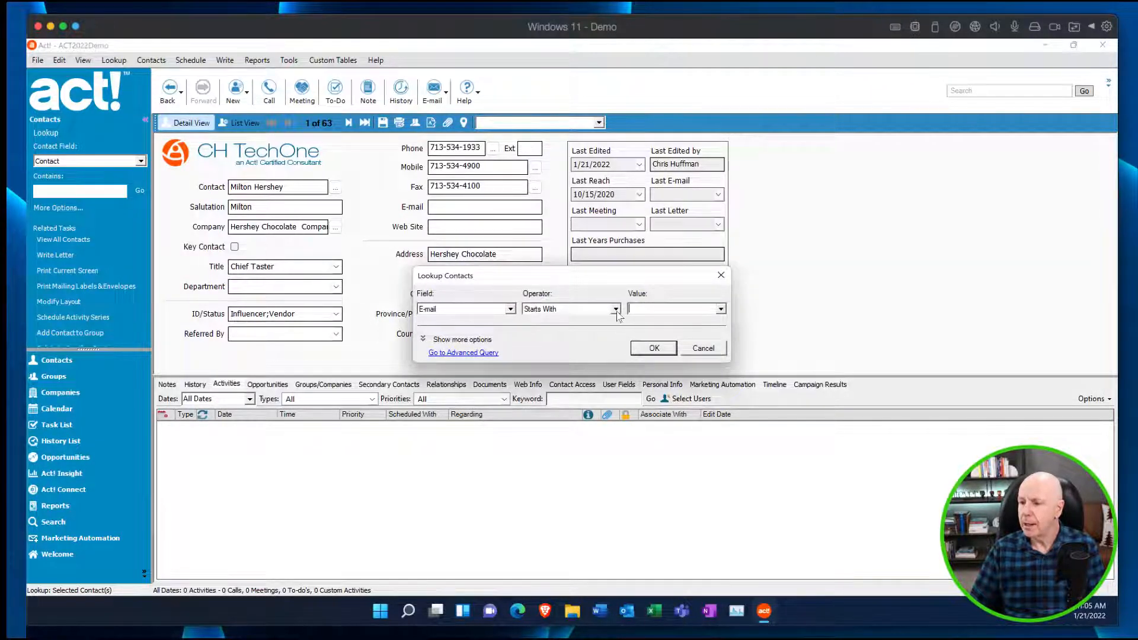
left_click(616, 310)
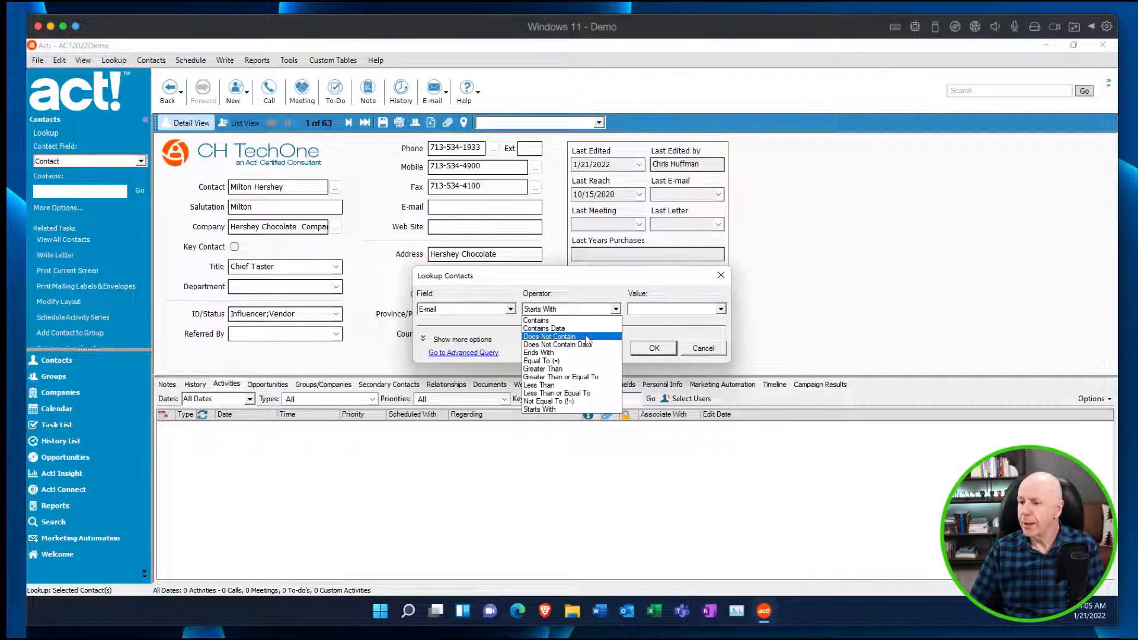
left_click(589, 345)
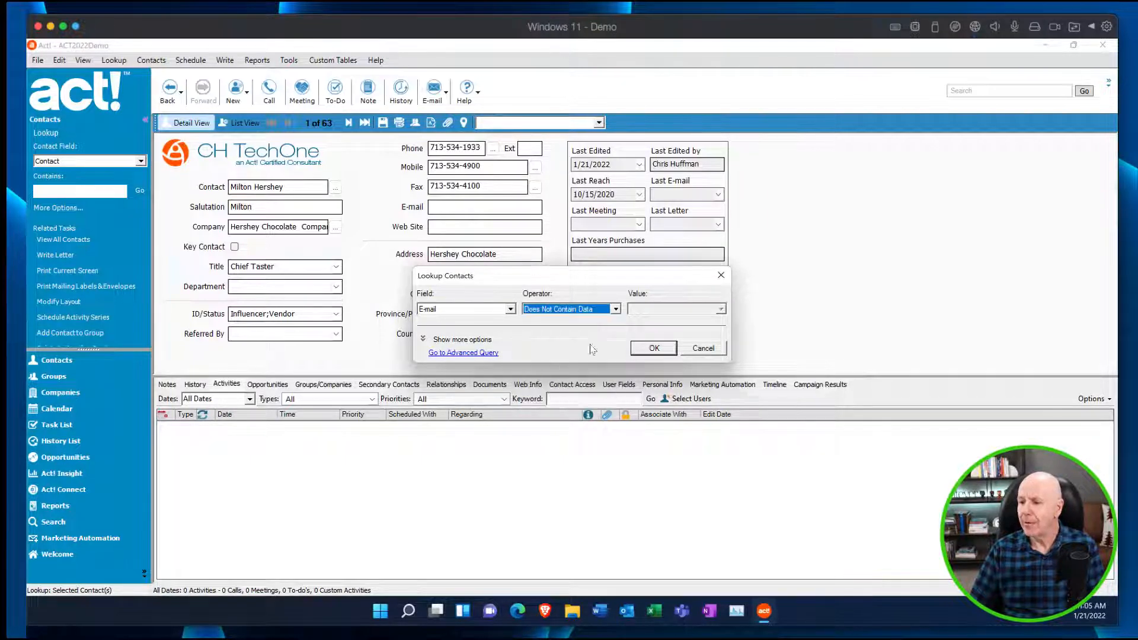
left_click(655, 353)
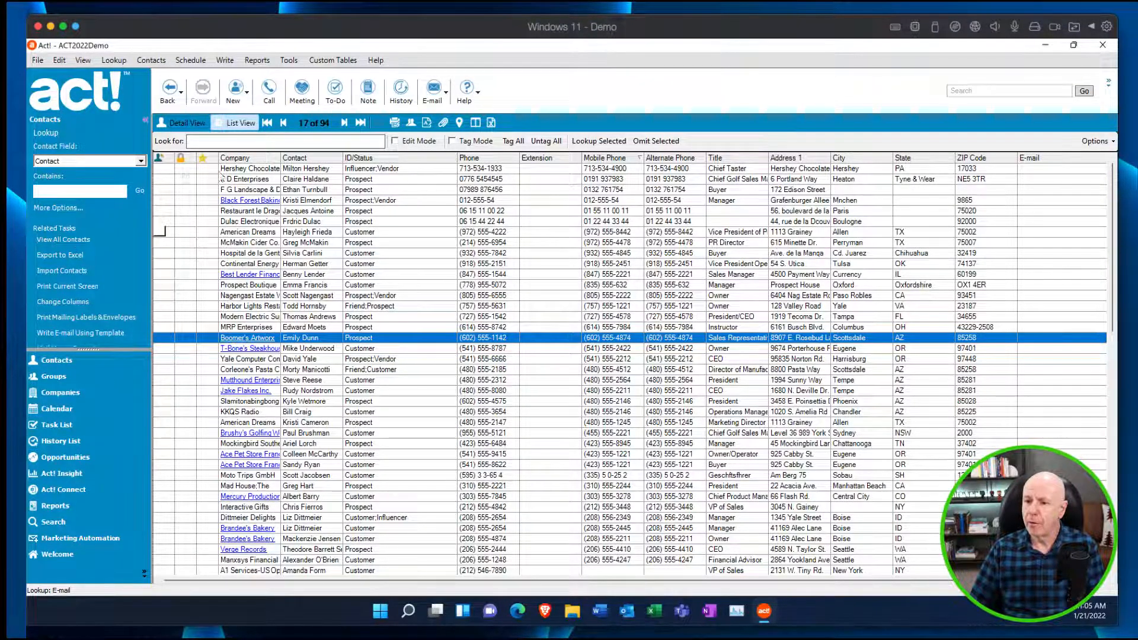
Open the F G Landscape & Design contact and, from its Key Contact field, look up contacts with Key Contact equal to False.
double_click(346, 190)
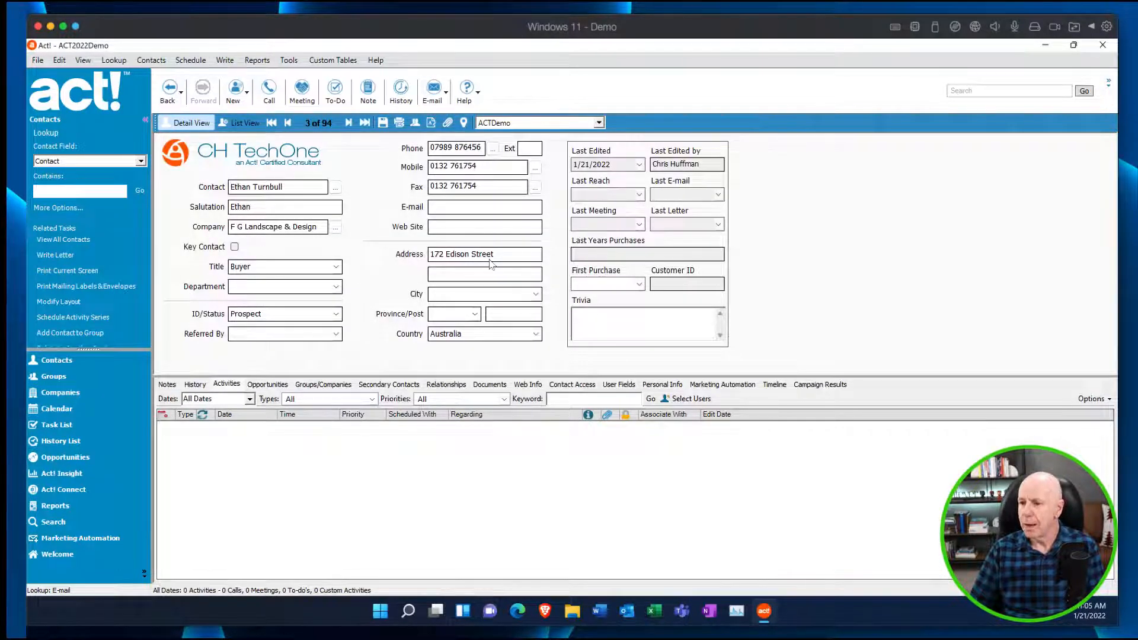
right_click(235, 250)
left_click(279, 321)
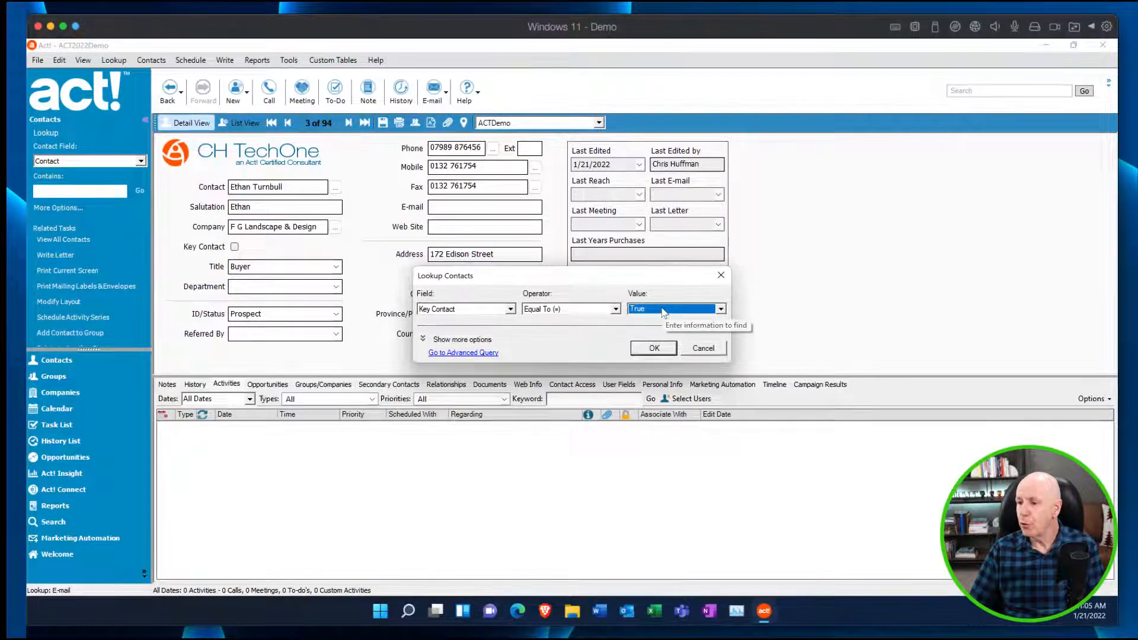
left_click(696, 313)
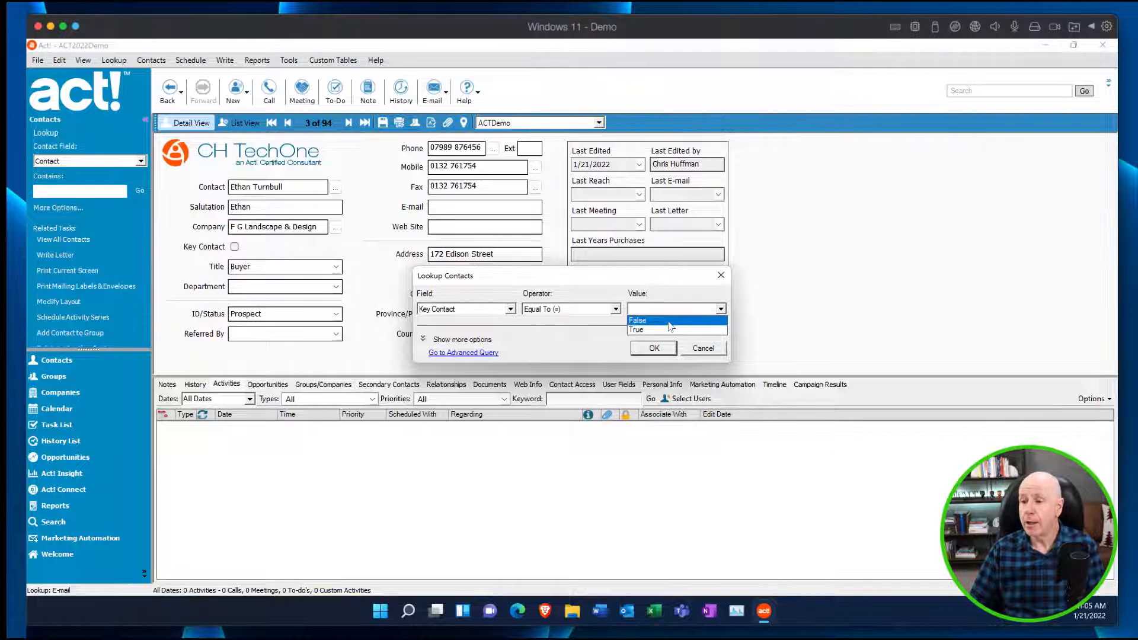
left_click(668, 322)
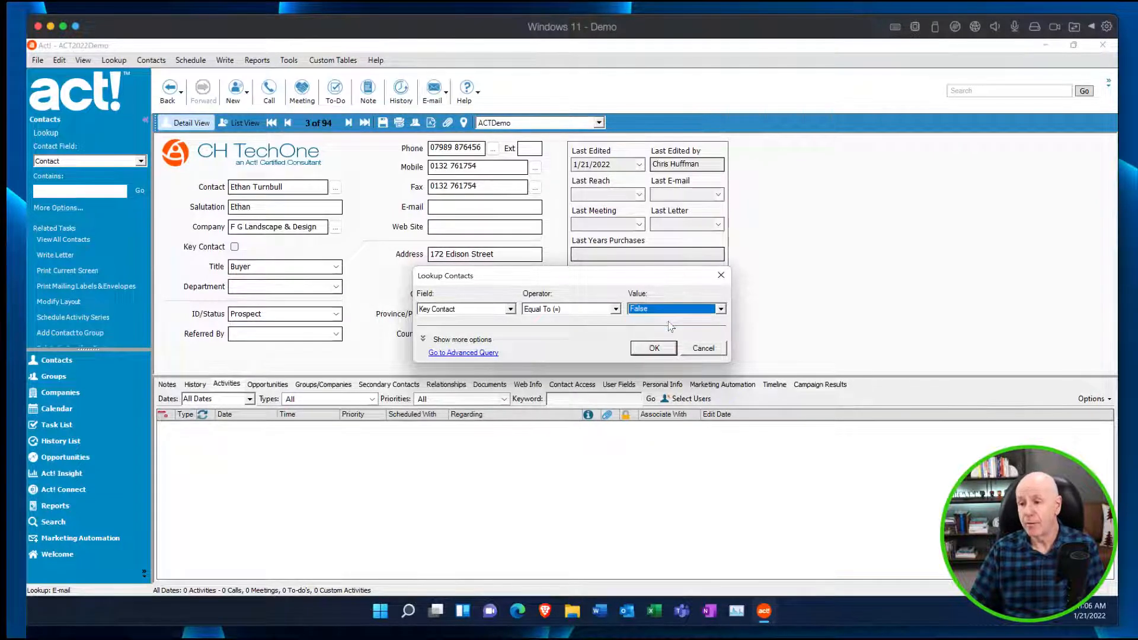
left_click(616, 309)
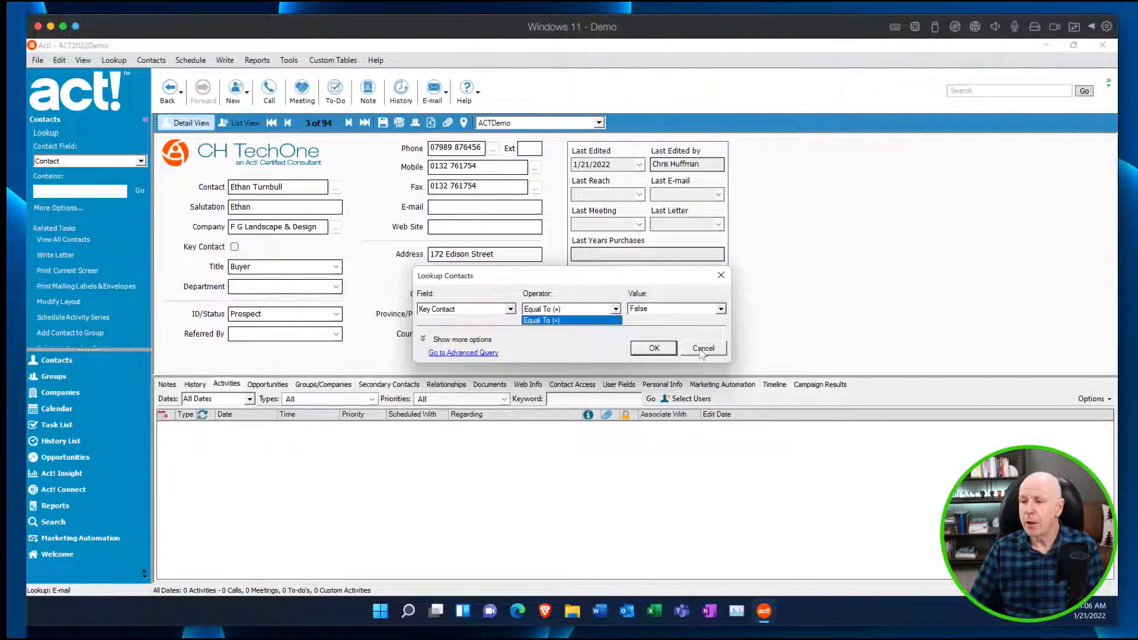
left_click(669, 335)
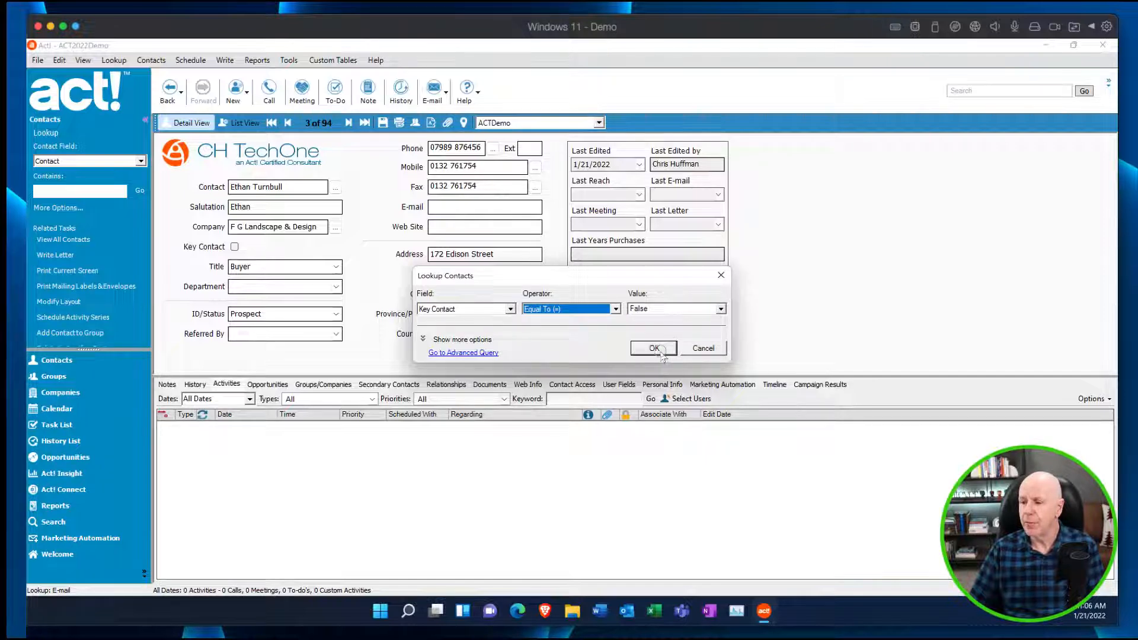
left_click(653, 349)
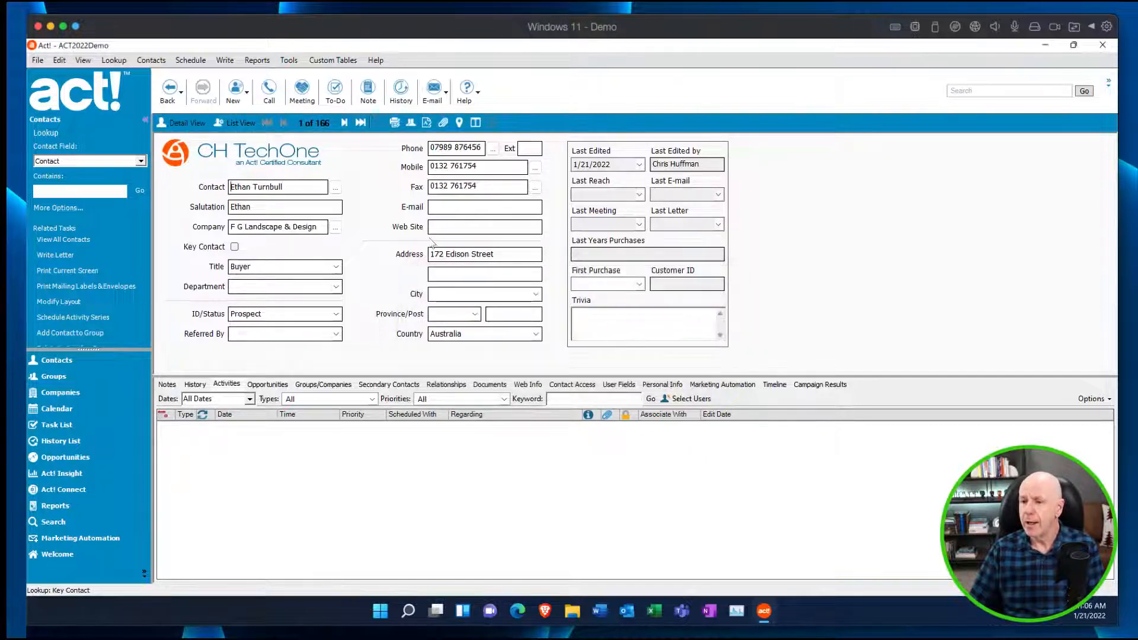
Open the E D Enterprises contact from the contact list and enter Junk in its Trivia field.
key("F8")
left_click(386, 213)
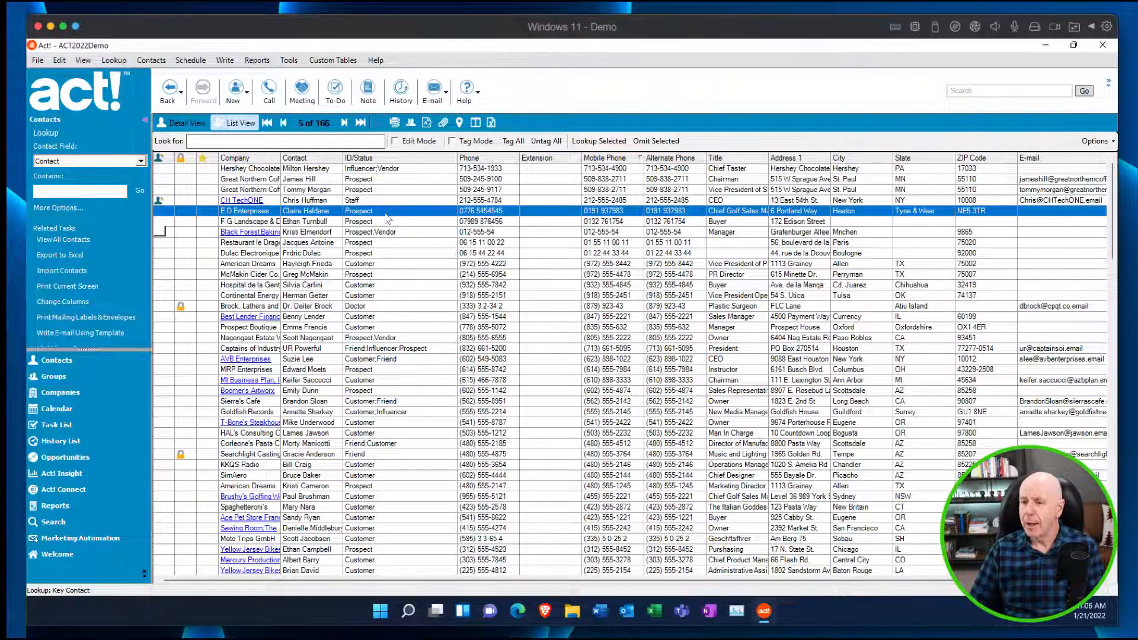
double_click(386, 215)
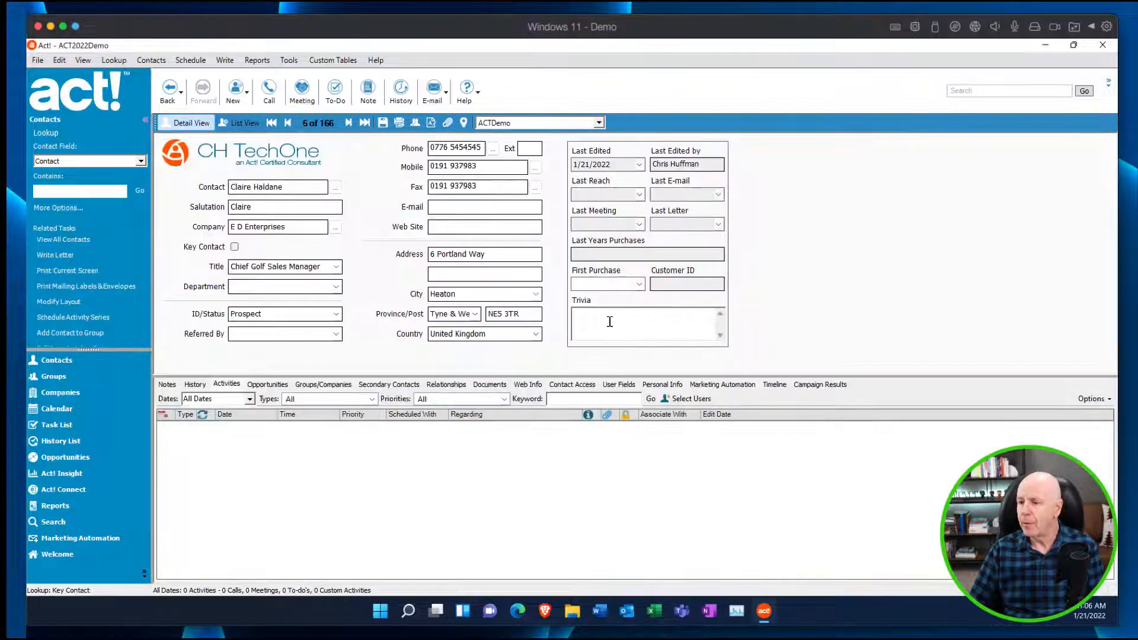
left_click(649, 316)
type("Junk")
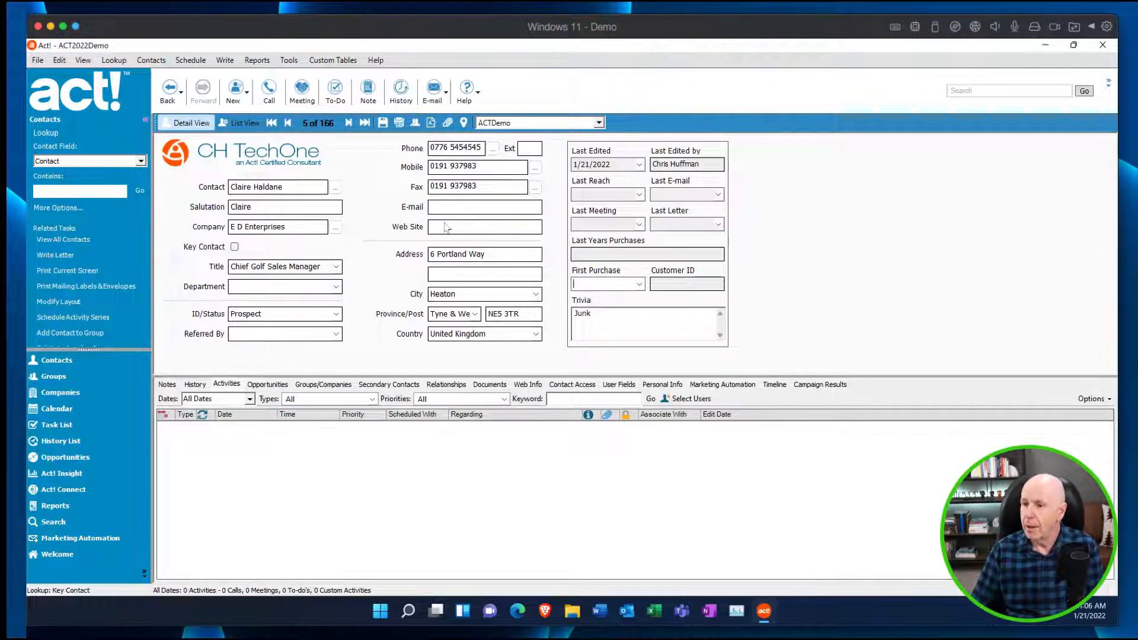
Move on through several contact records and look up contacts whose Trivia field starts with "junk".
left_click(349, 122)
left_click(350, 122)
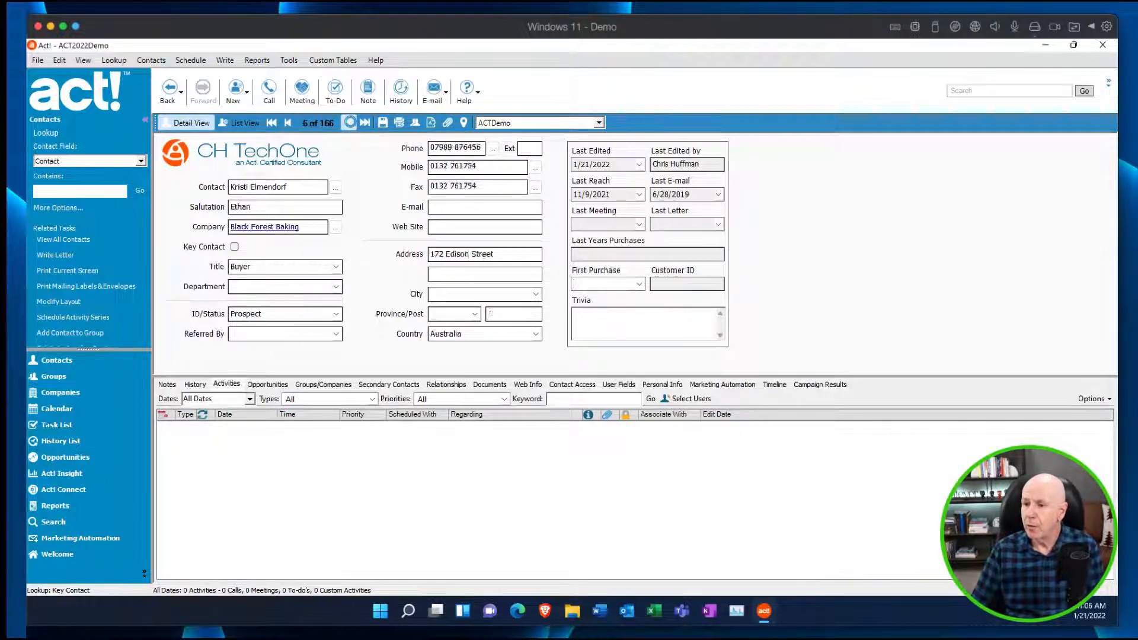
left_click(349, 123)
left_click(350, 123)
left_click(350, 123)
left_click(350, 123)
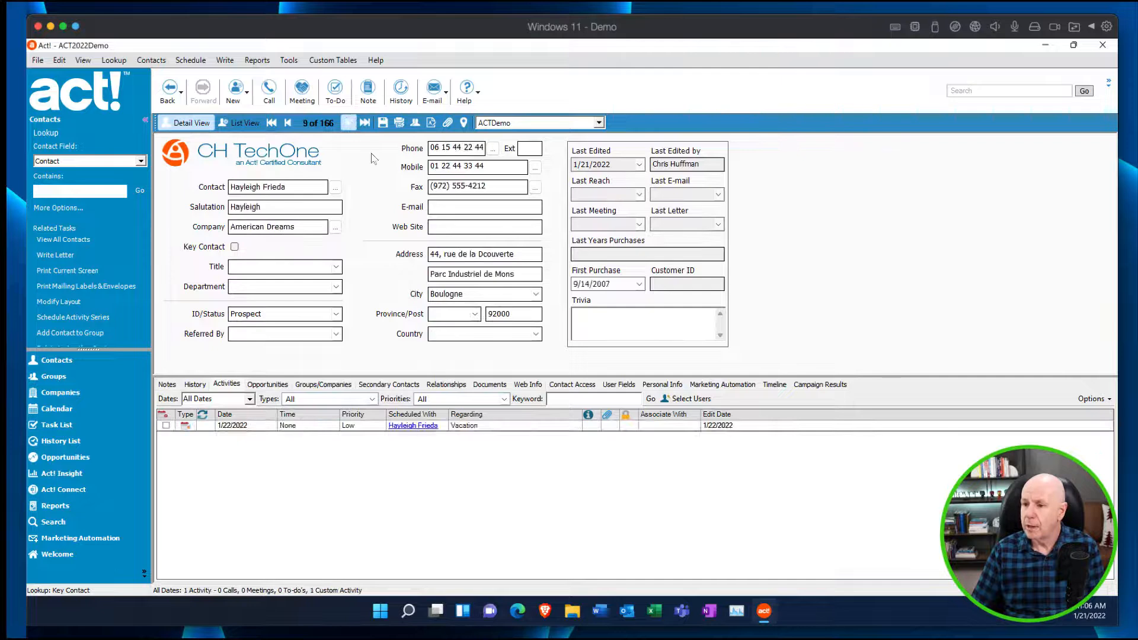
right_click(594, 315)
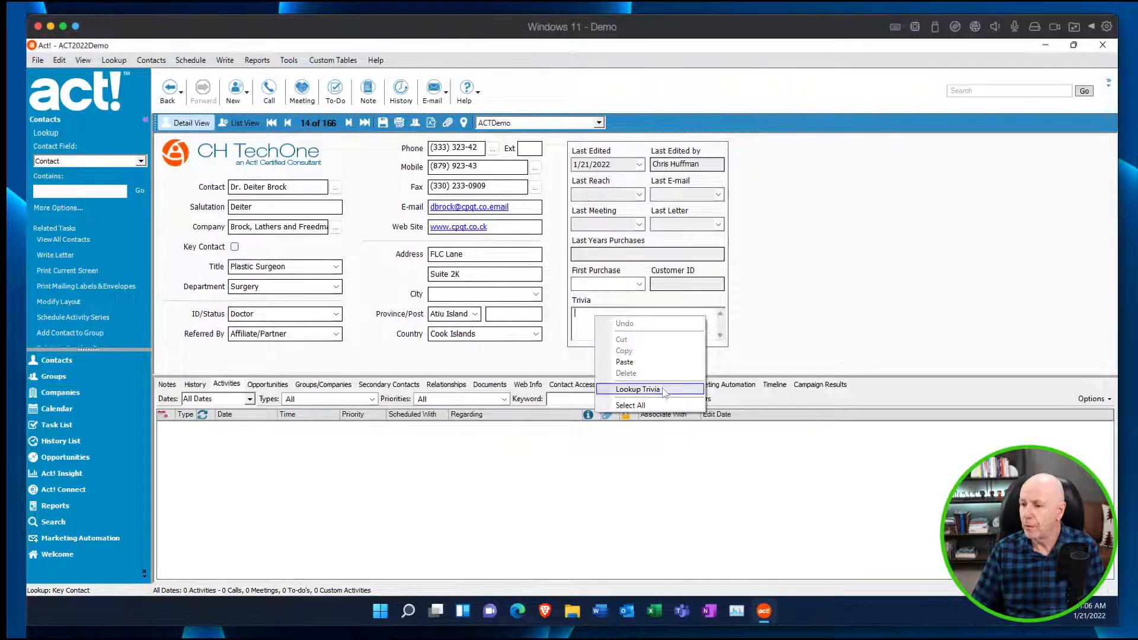
left_click(637, 389)
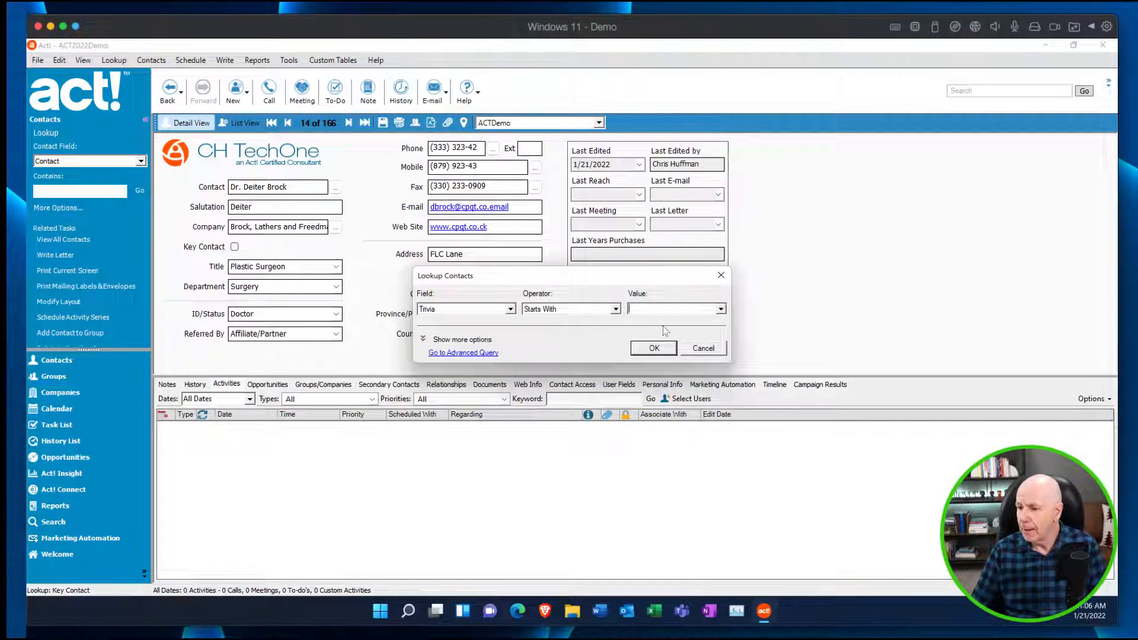
type("jun")
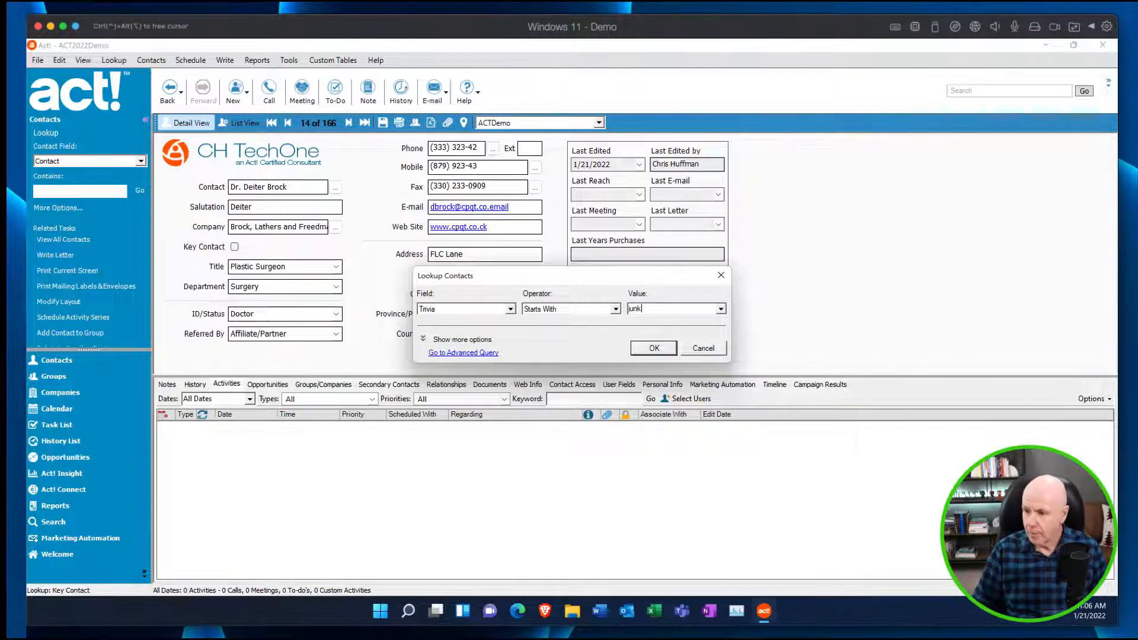
type("k")
key("Return")
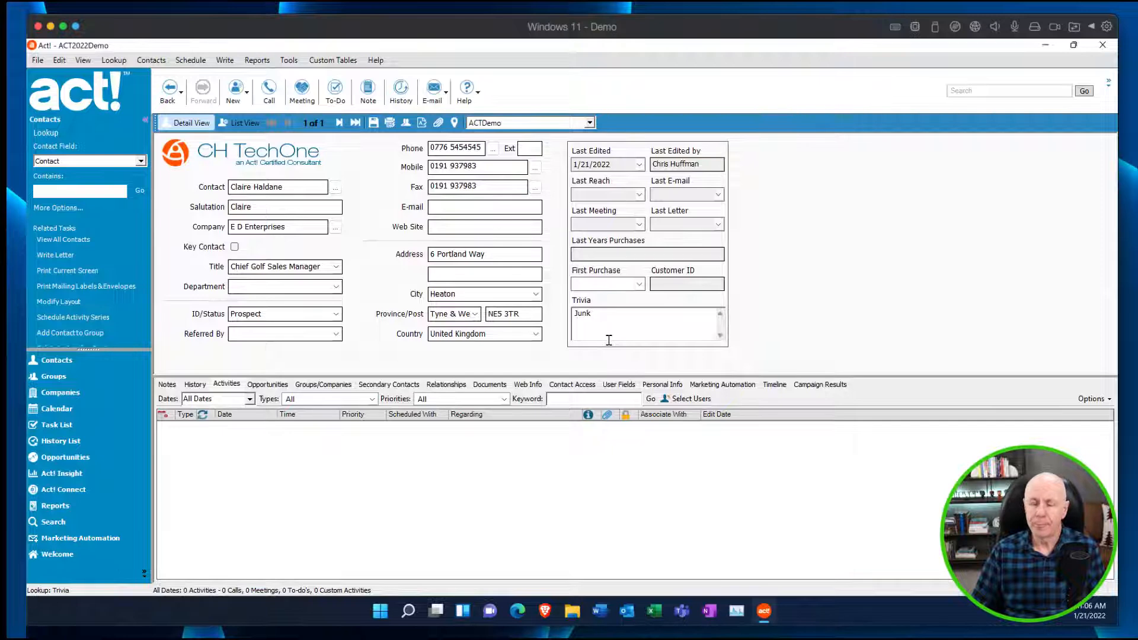
left_click(609, 340)
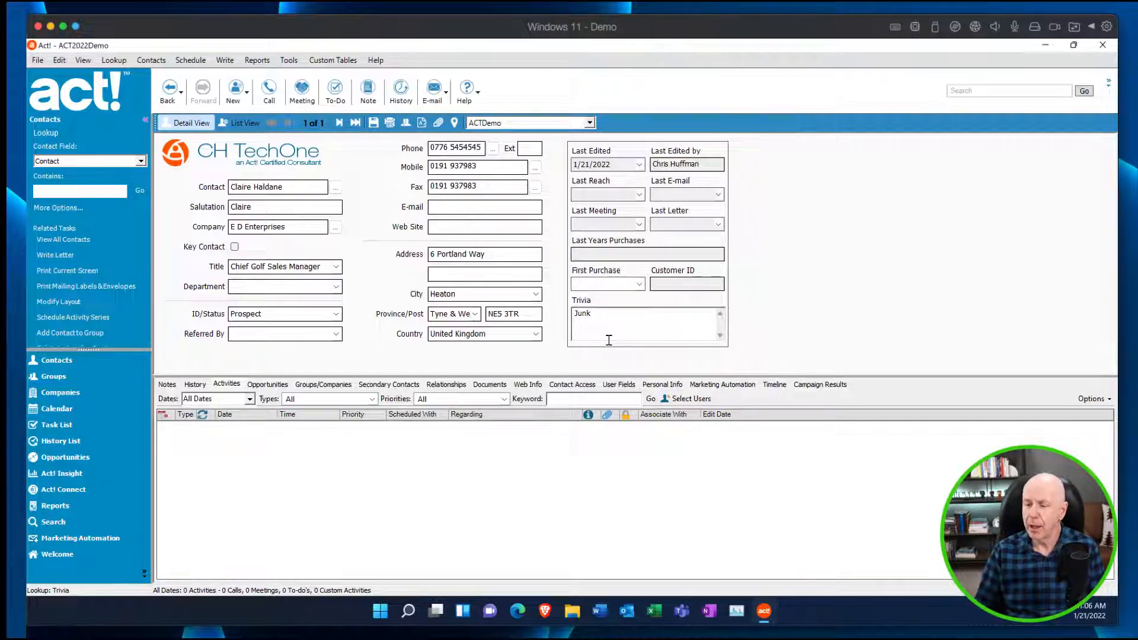